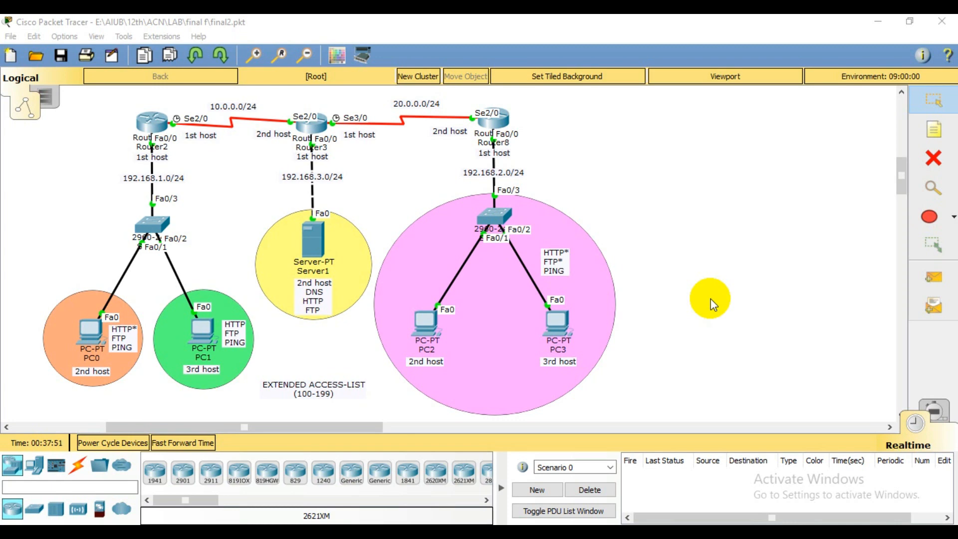
Examine the note on the topology that gives the extended access list's number range
left_click(332, 387)
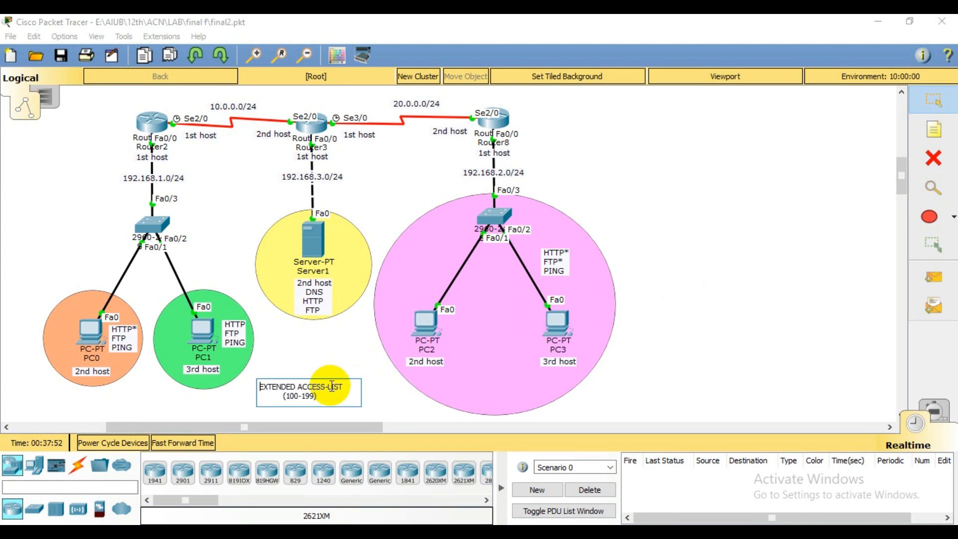
left_click(347, 379)
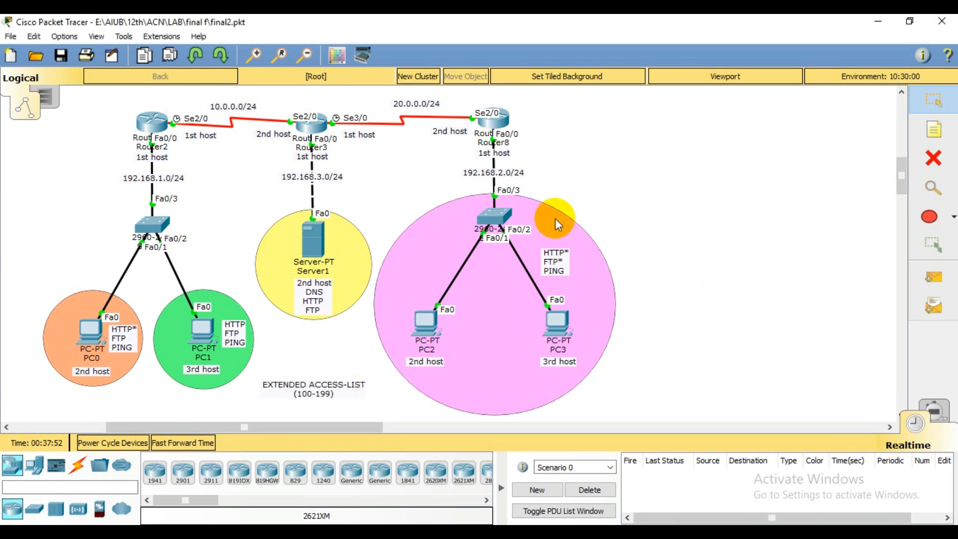
left_click(939, 109)
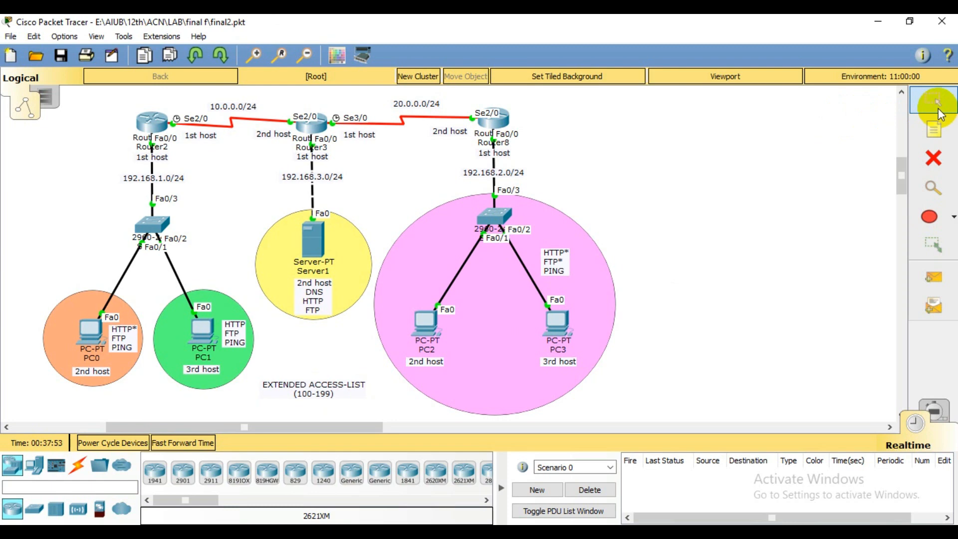
left_click(322, 389)
left_click(322, 366)
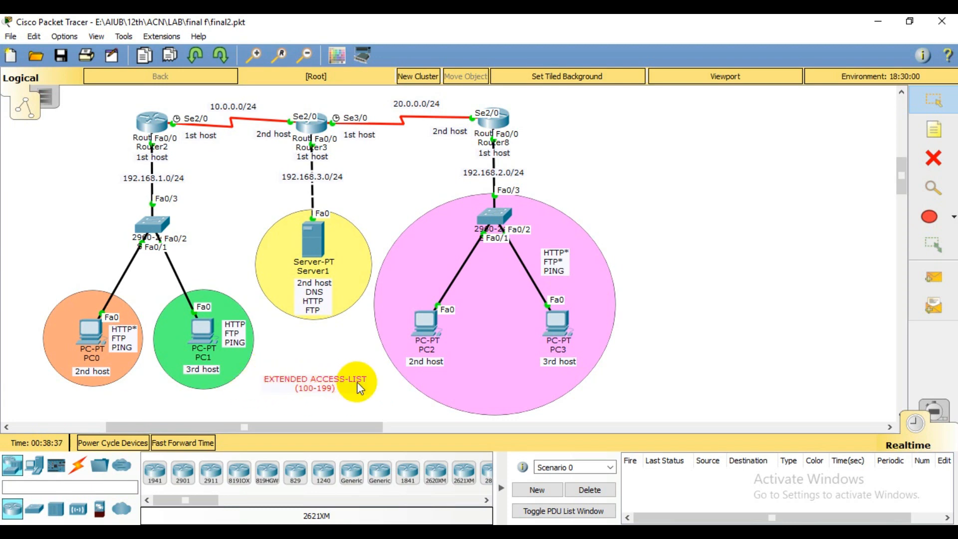
left_click(418, 329)
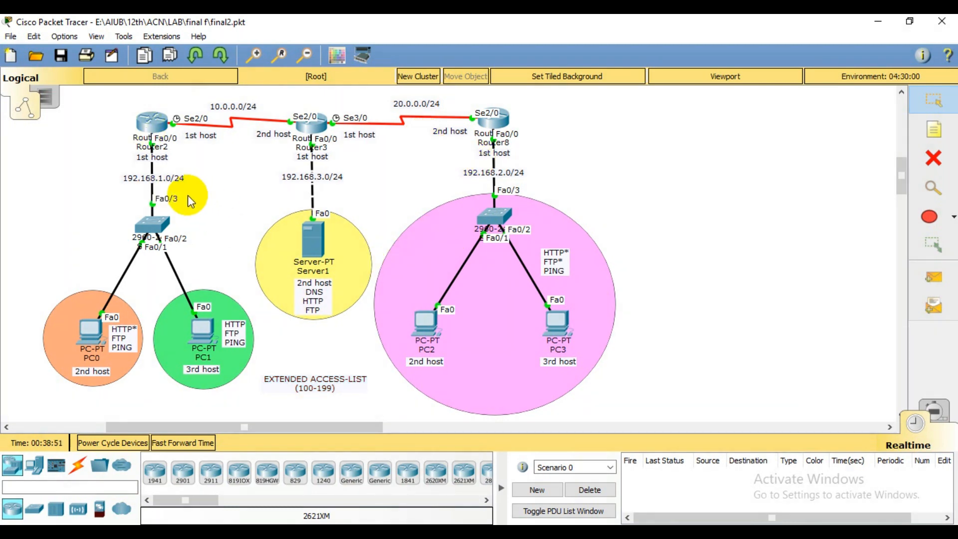
Review the network address labels on the LAN and serial links between the three routers
double_click(171, 185)
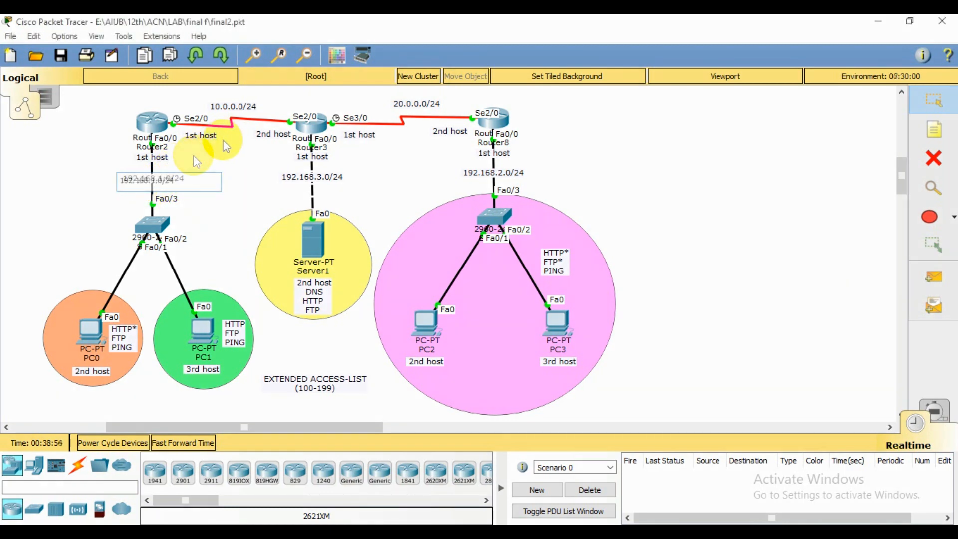
left_click(220, 142)
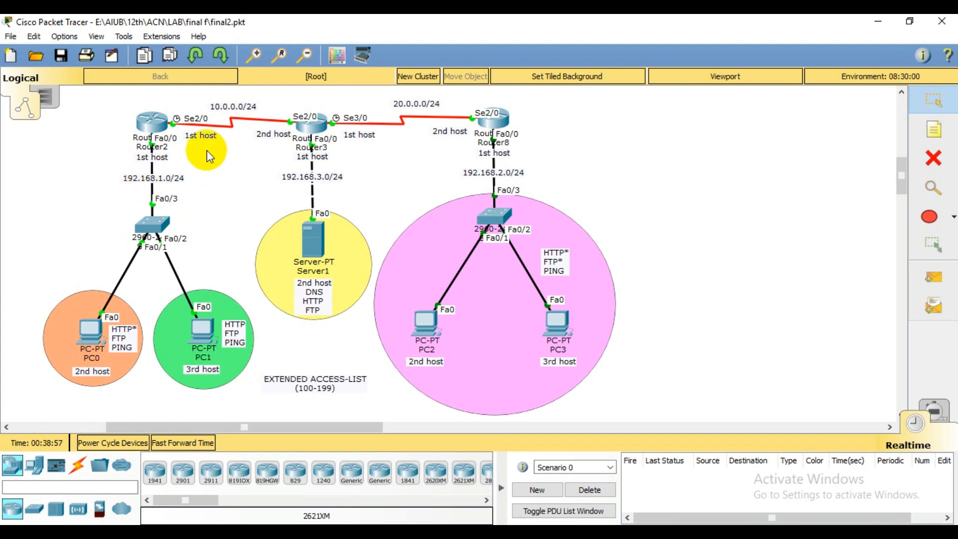
double_click(242, 106)
double_click(319, 176)
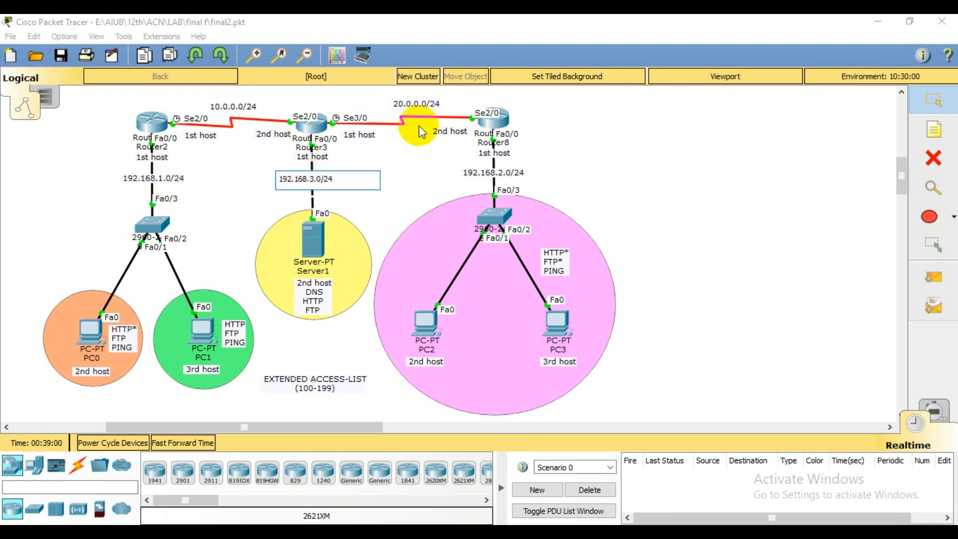
double_click(433, 105)
double_click(522, 175)
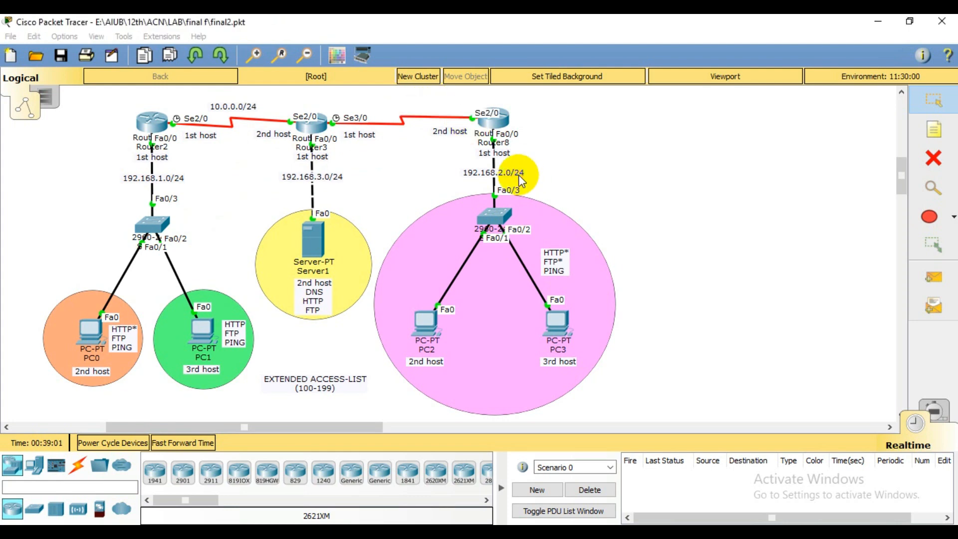
left_click(598, 160)
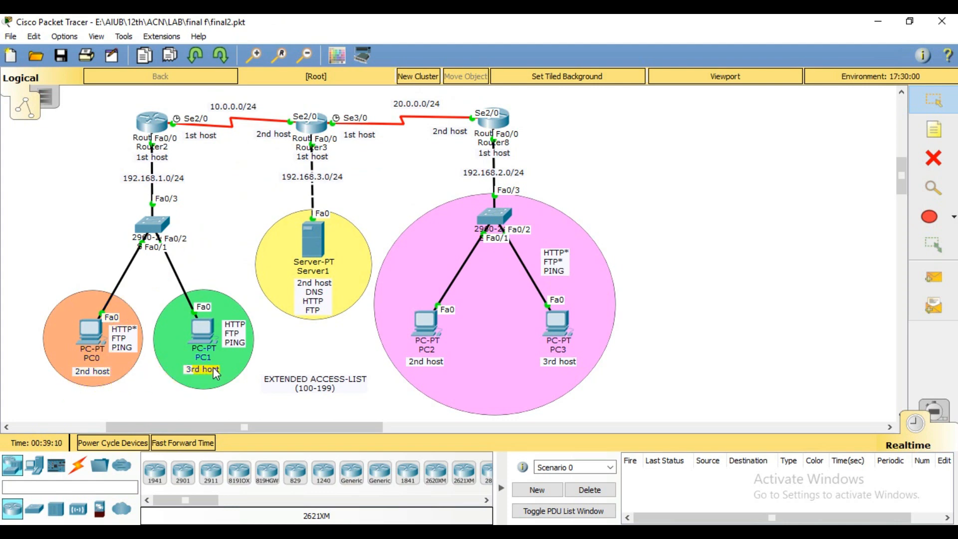
Review the host-position labels on the router interfaces, along with the 20.0.0.0/24 and 192.168.2.0/24 network labels
left_click(161, 157)
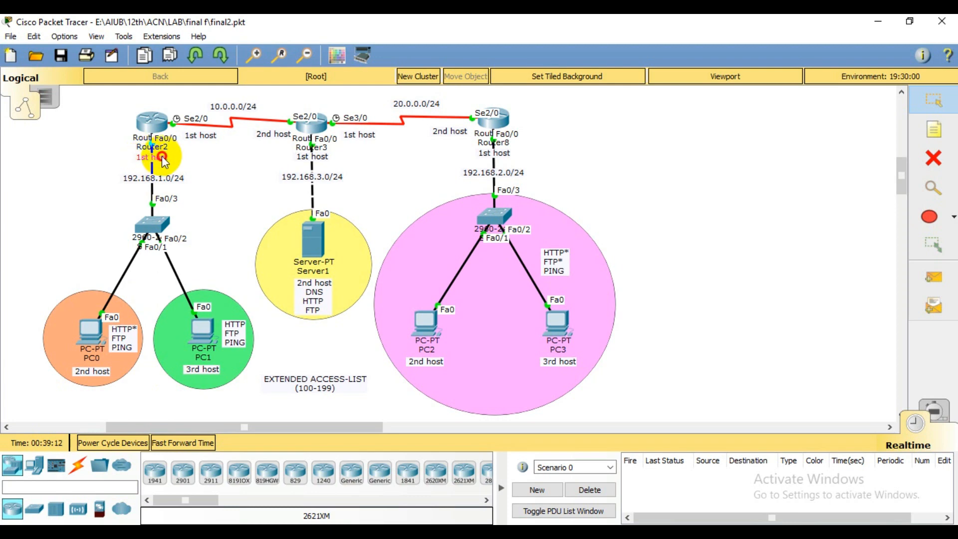
left_click(257, 156)
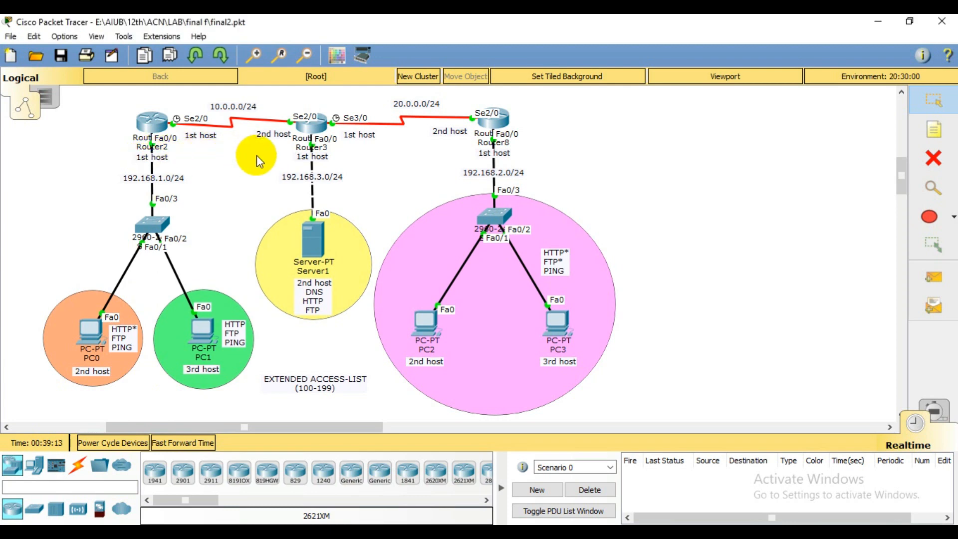
left_click(206, 136)
left_click(242, 182)
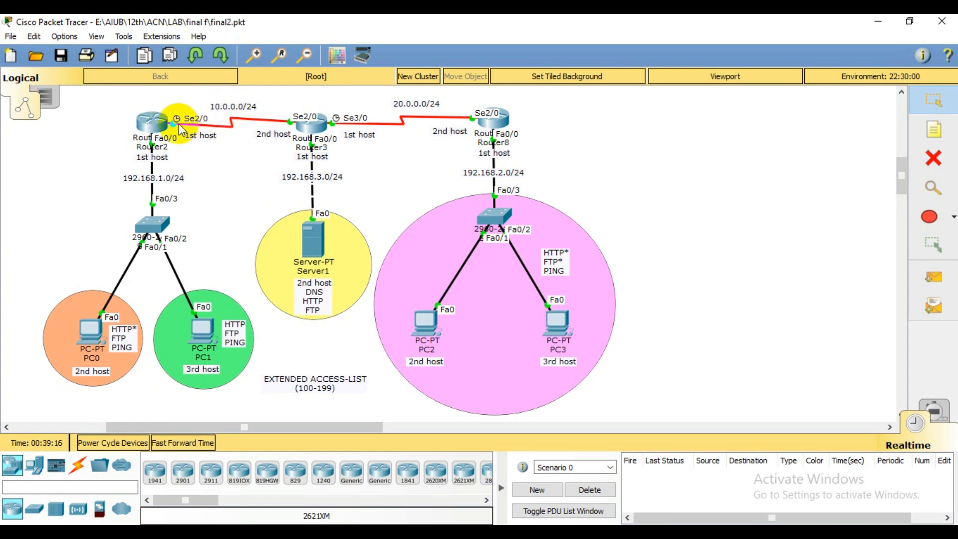
left_click(281, 136)
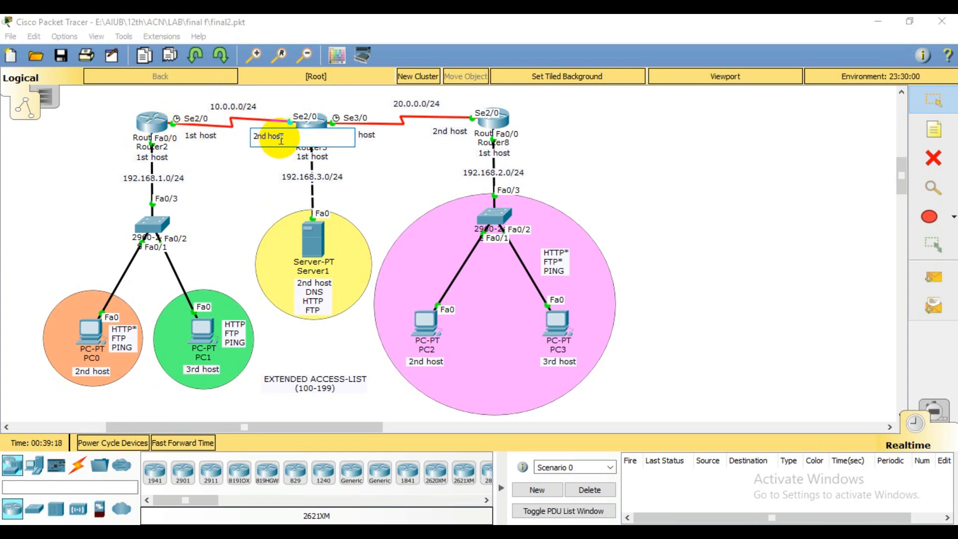
left_click(241, 171)
left_click(371, 138)
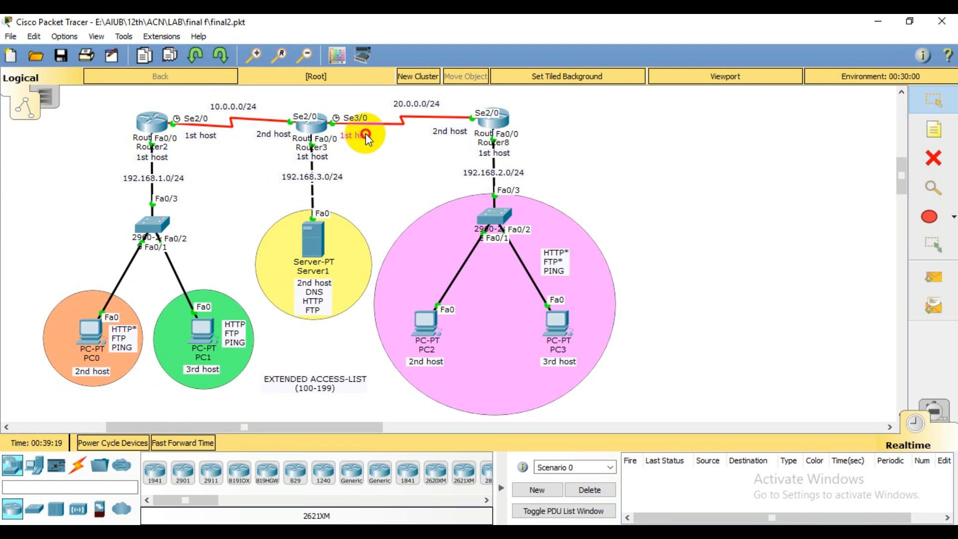
left_click(448, 131)
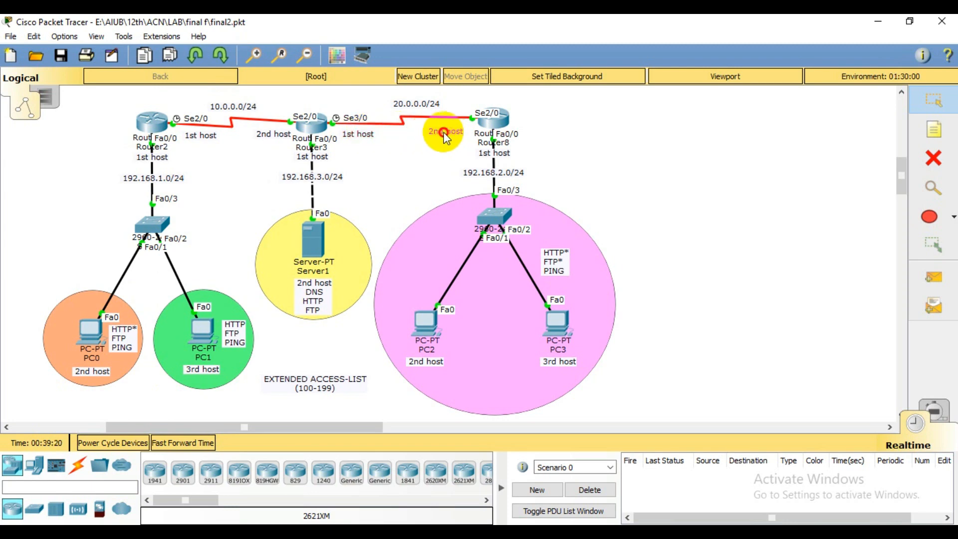
left_click(409, 103)
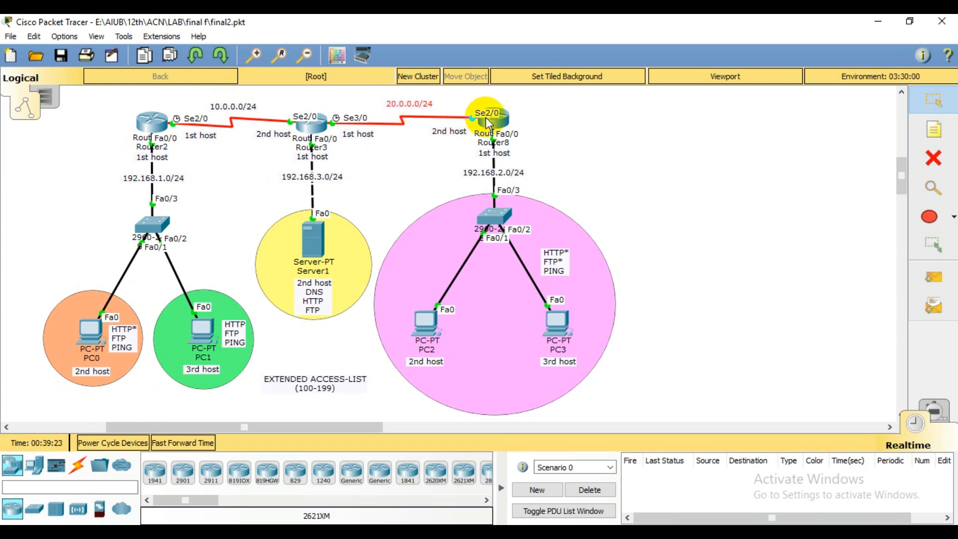
left_click(516, 170)
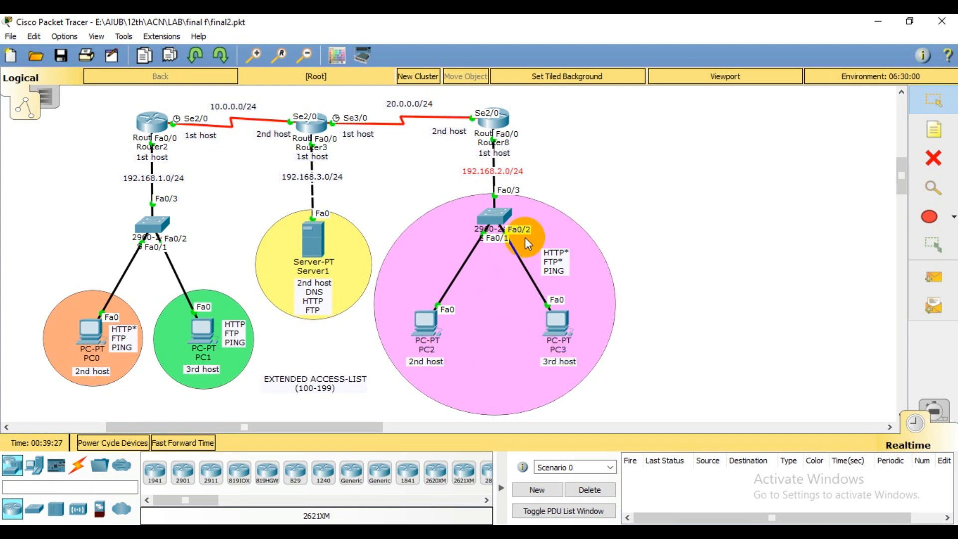
left_click(505, 155)
left_click_drag(505, 154, 502, 150)
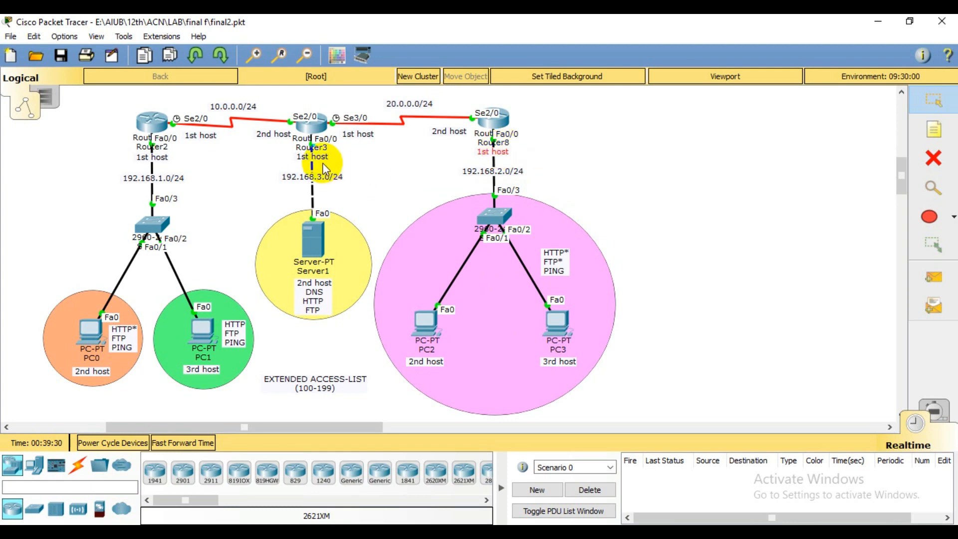
left_click_drag(322, 156, 321, 179)
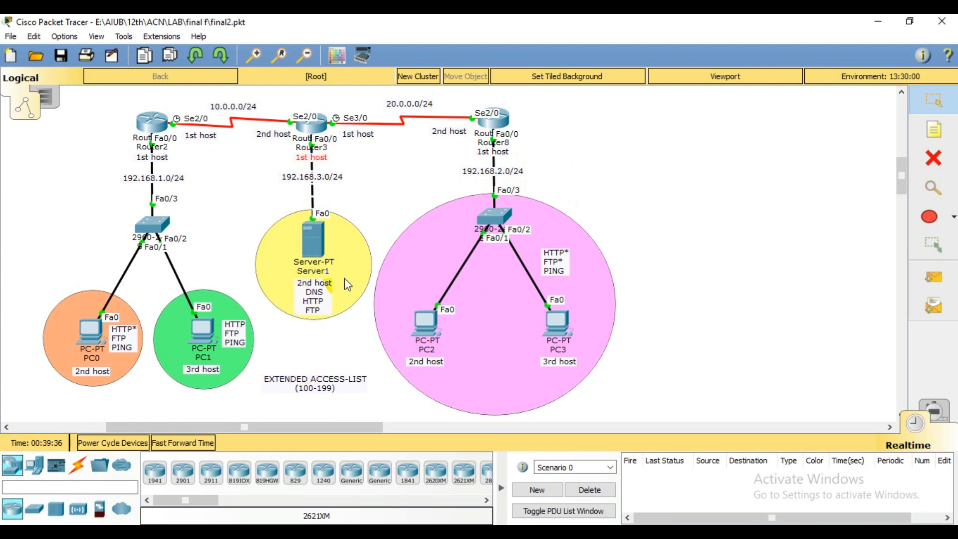
left_click(594, 177)
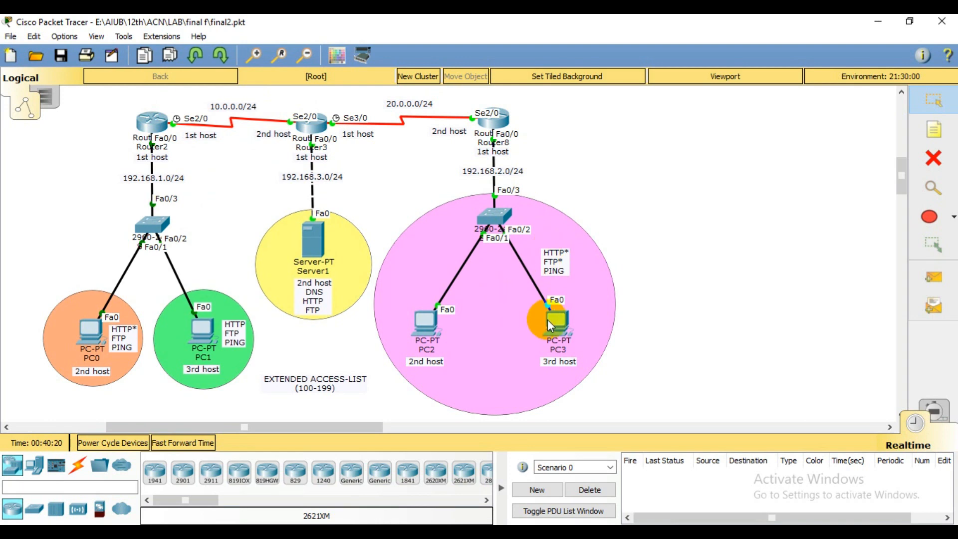
Open the FTP service settings of Server1
left_click(314, 238)
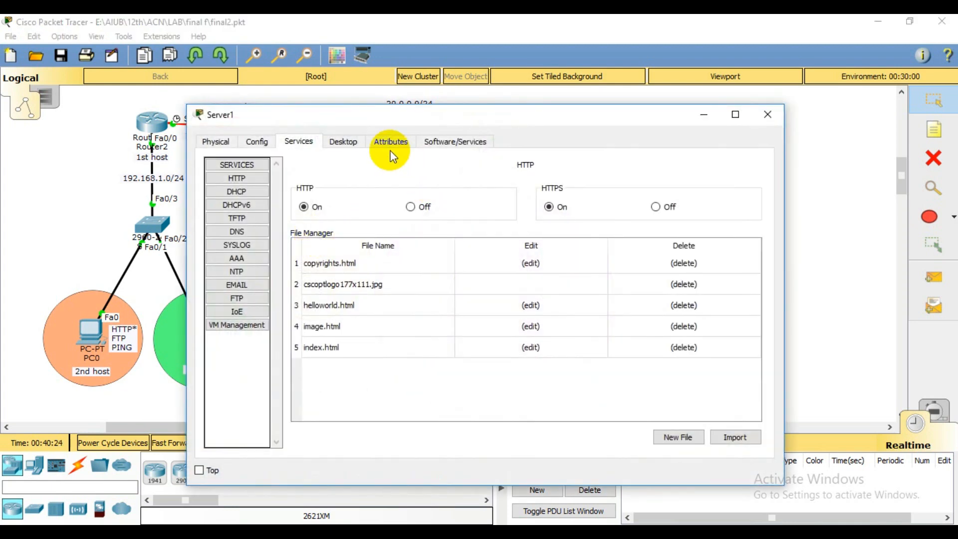
left_click(488, 114)
left_click_drag(782, 99, 732, 94)
left_click(579, 121)
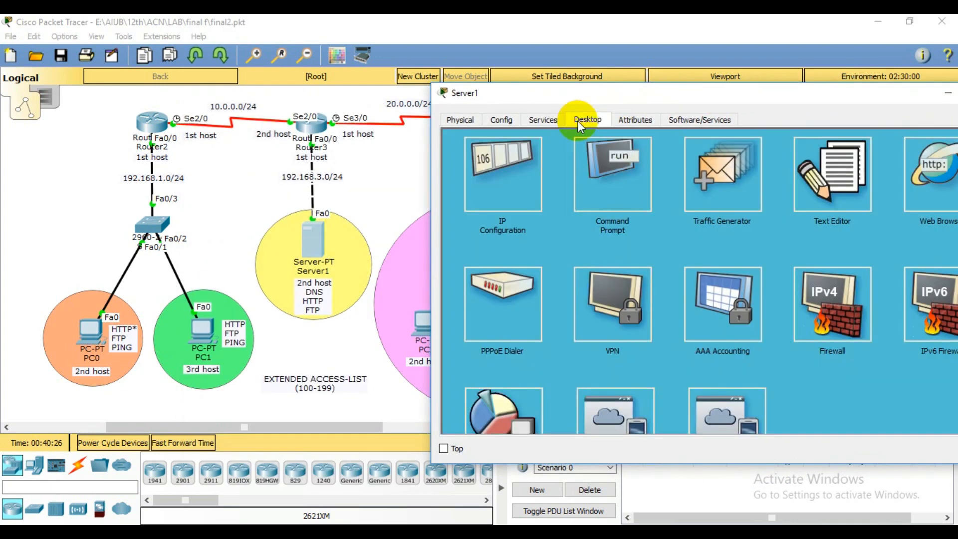
left_click(549, 121)
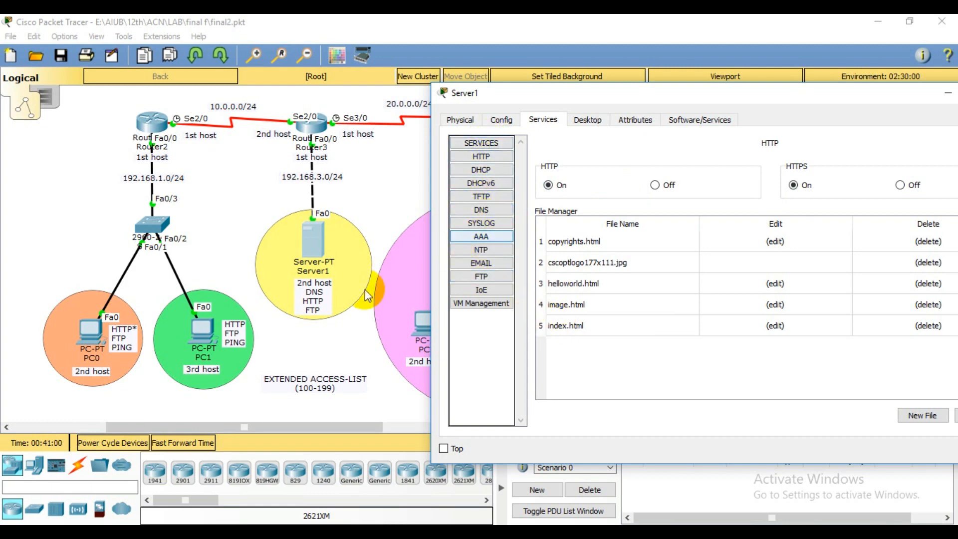
left_click(482, 277)
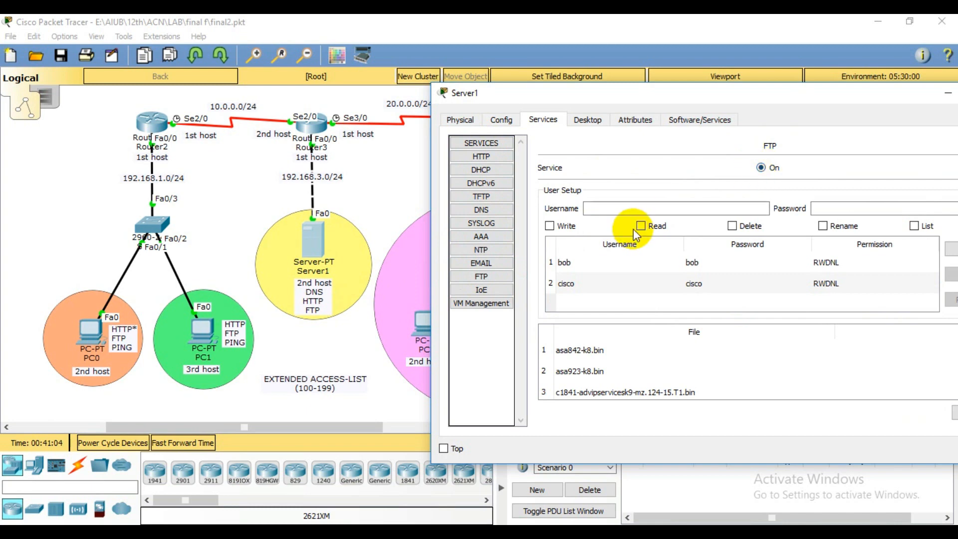
Enter the username and account password for a new FTP user on Server1 and try to add the user
left_click(647, 208)
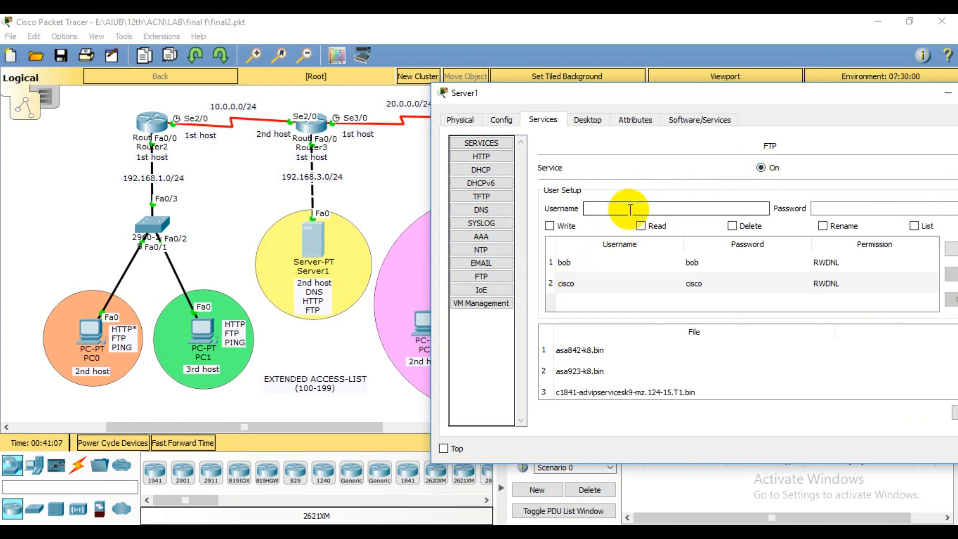
left_click(848, 209)
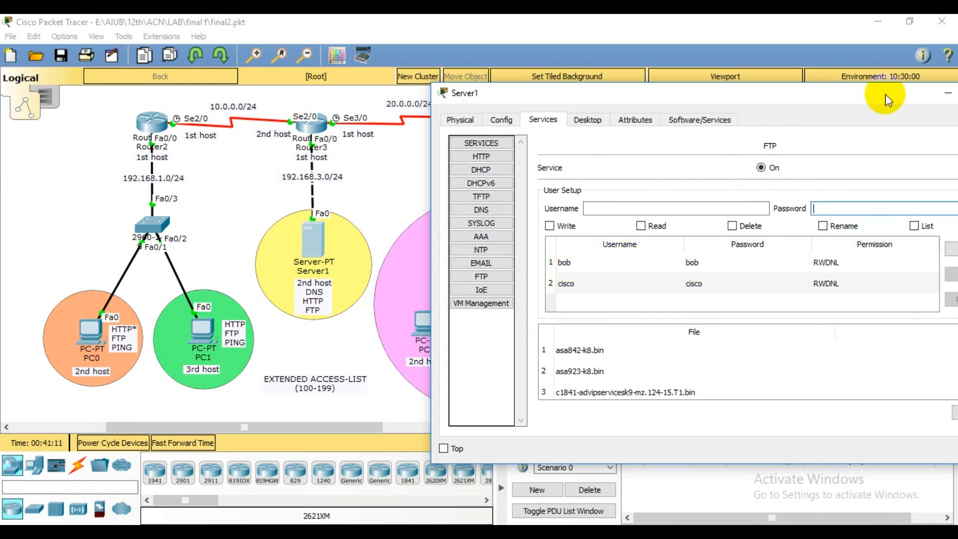
left_click_drag(885, 93, 744, 109)
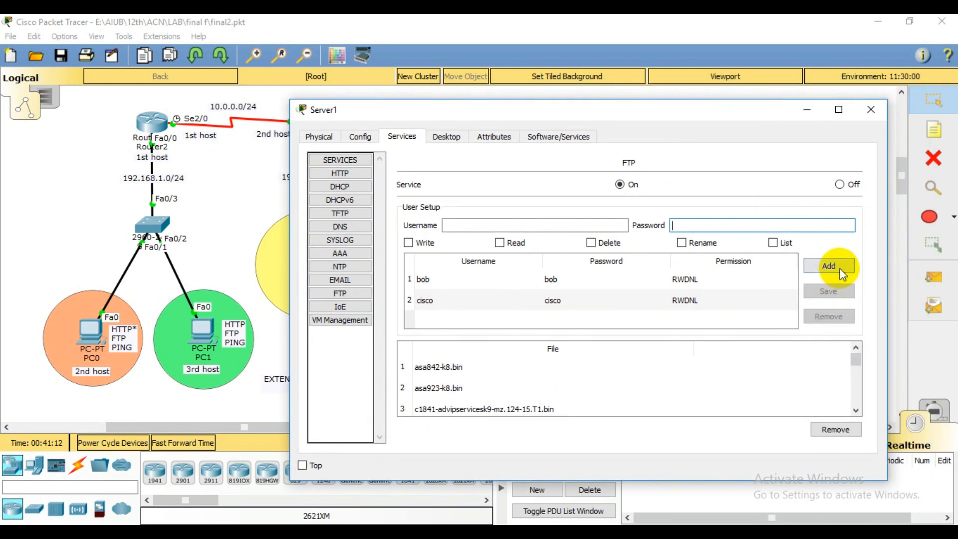
left_click(612, 223)
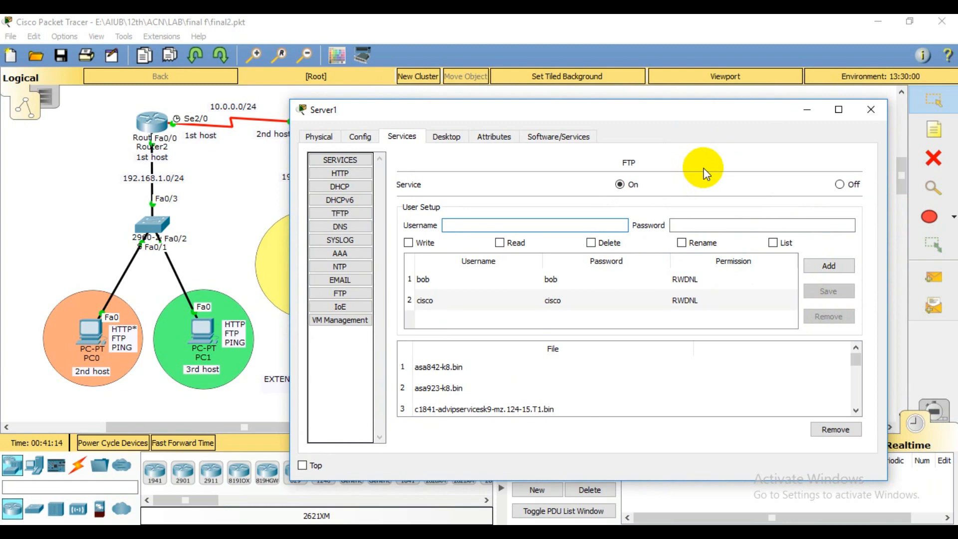
type("FTORIAL")
key("Tab")
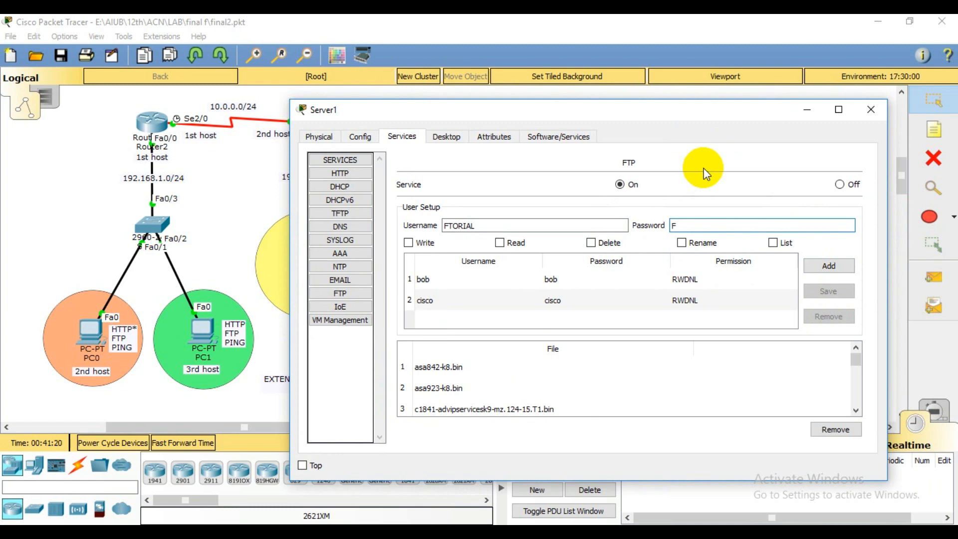
type("FTORIAL")
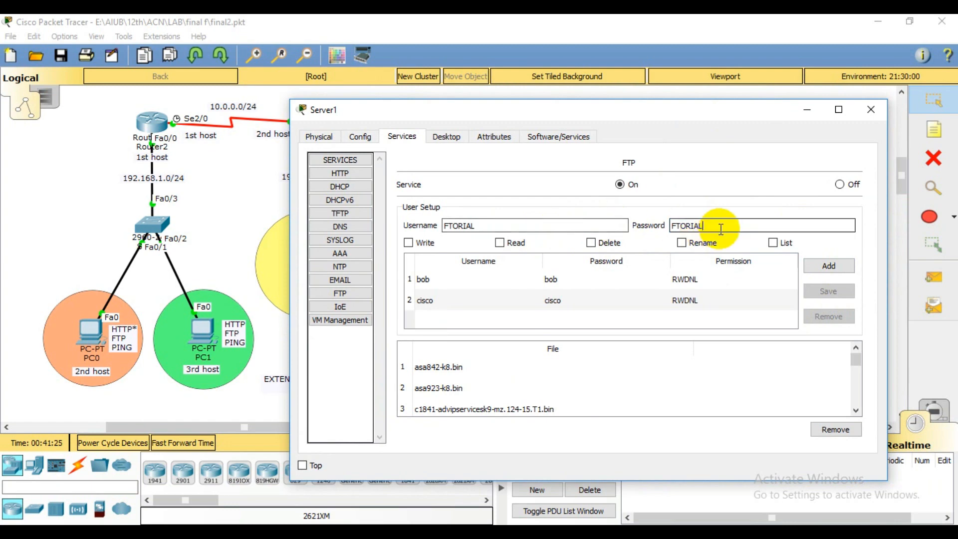
left_click(830, 266)
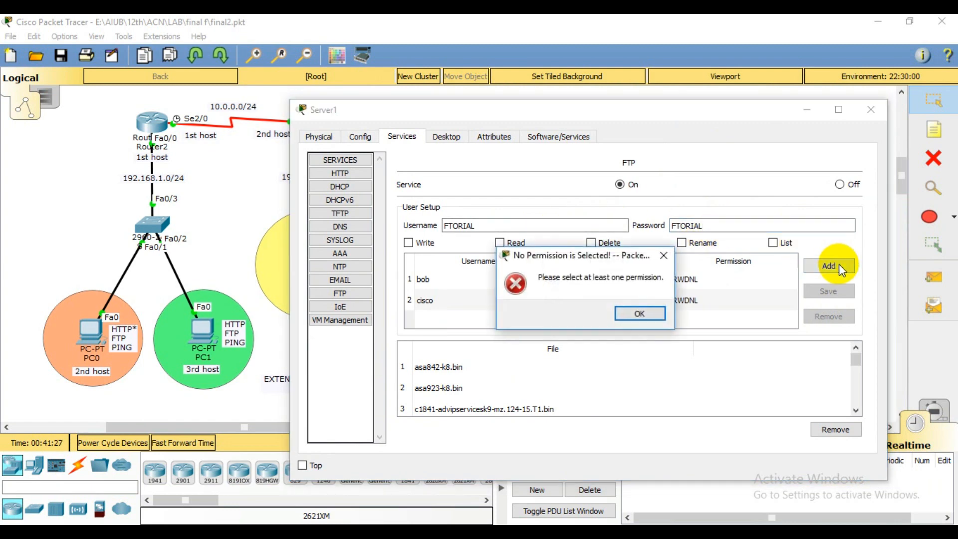
left_click(664, 255)
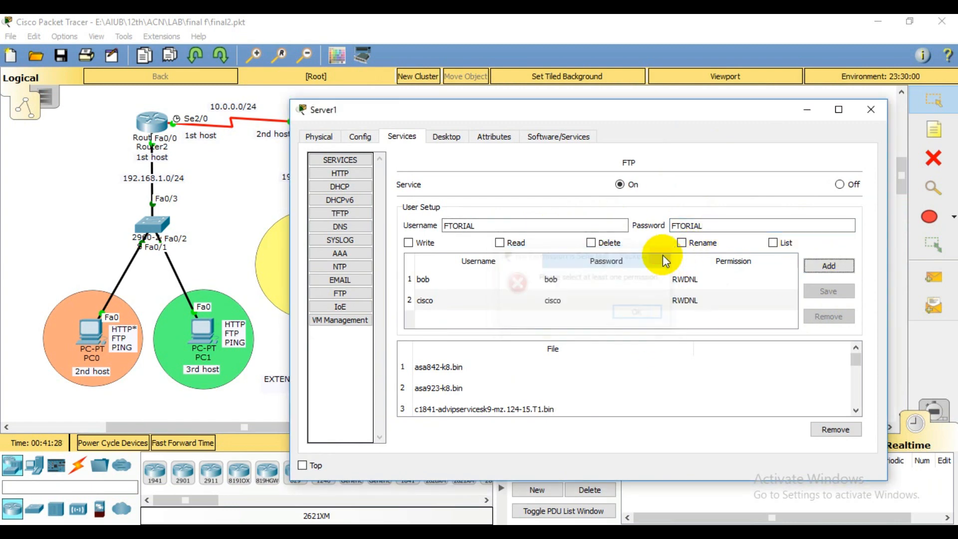
Grant the new FTP user Write, Read, Delete, Rename and List permissions and add the account to Server1
left_click(408, 242)
left_click(500, 244)
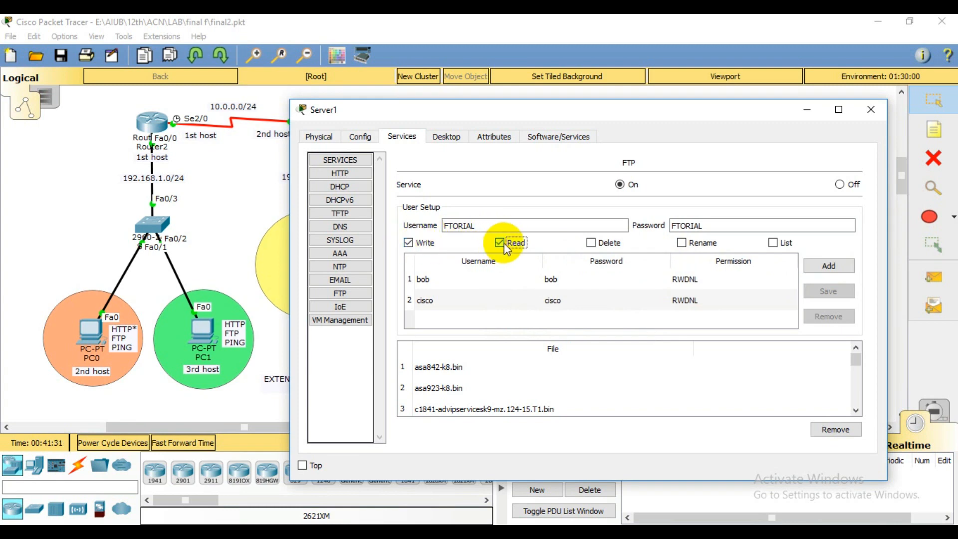
left_click(591, 243)
left_click(683, 243)
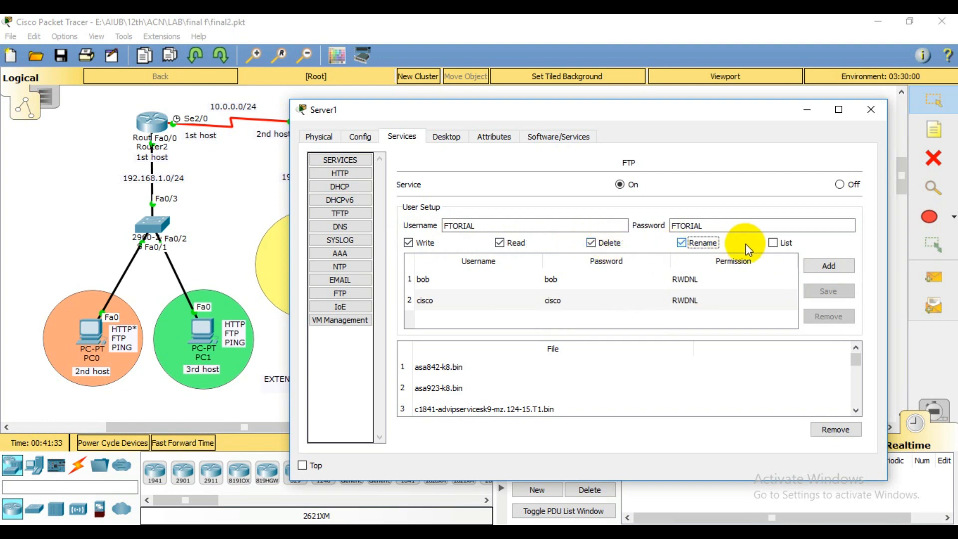
left_click(773, 243)
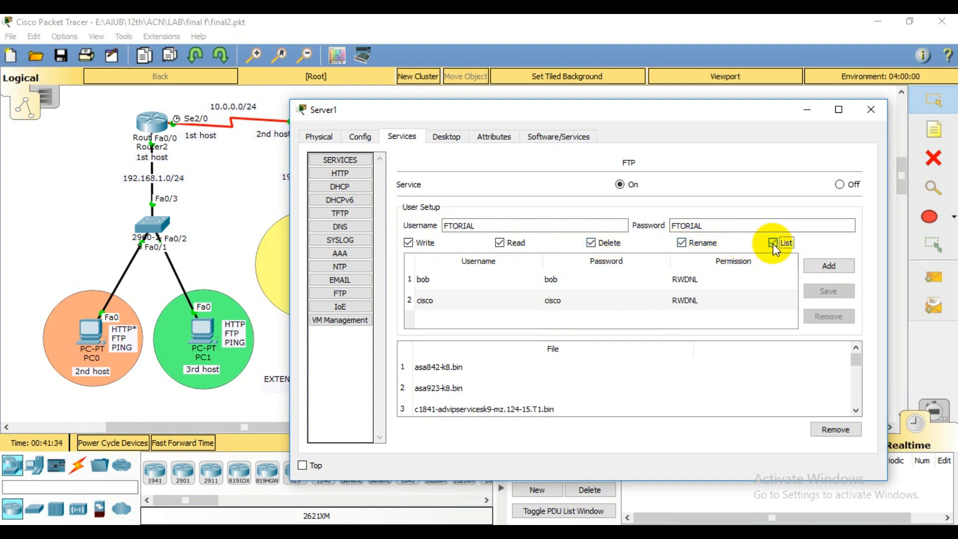
left_click(839, 266)
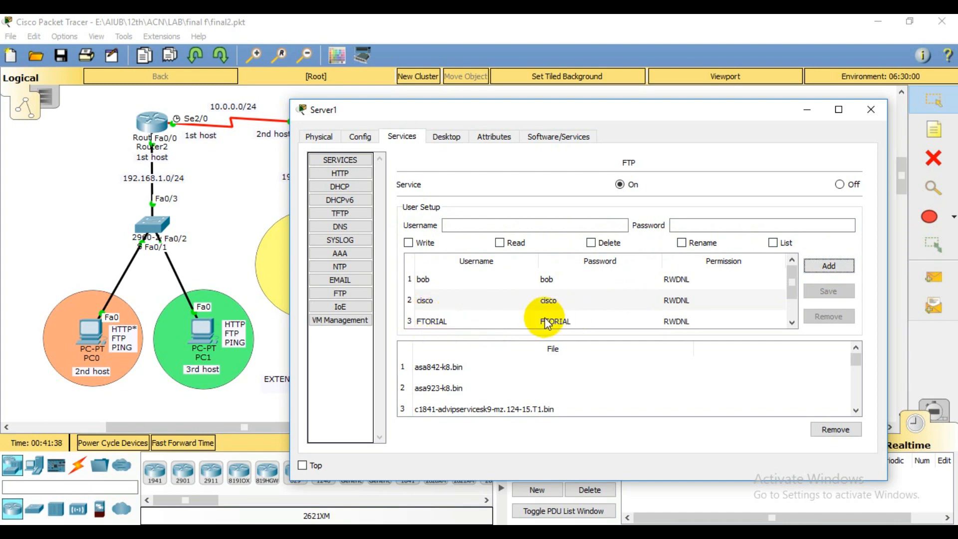
mouse_move(792, 272)
left_mouse_down()
mouse_move(792, 306)
mouse_move(791, 277)
left_mouse_up()
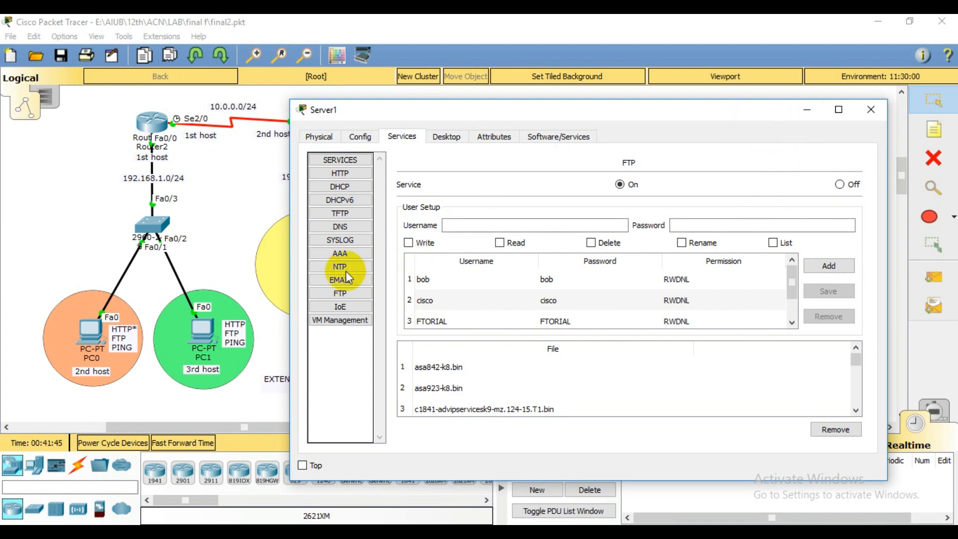
Review the DNS, HTTP and FTP service settings on Server1, keeping the topology in view, and put its window away
left_click_drag(518, 112, 632, 115)
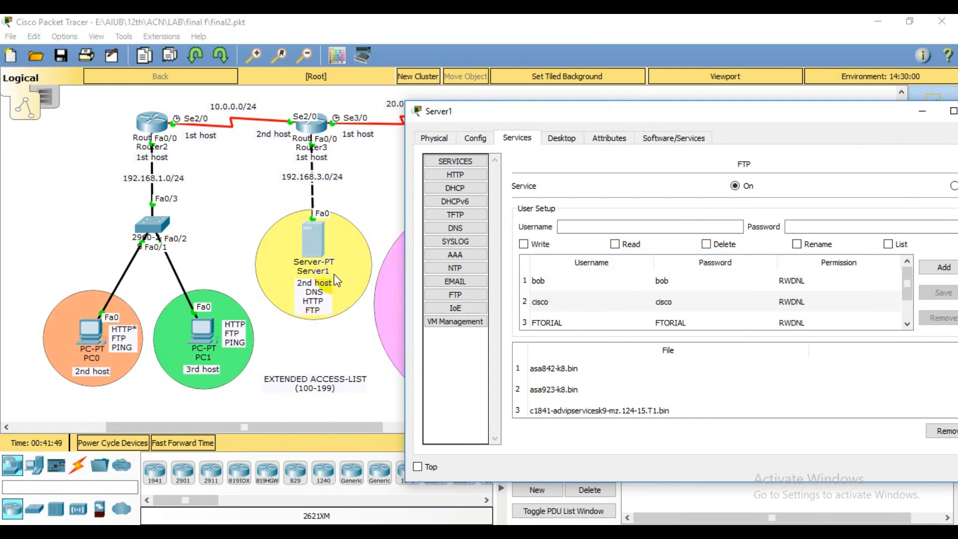
left_click(455, 228)
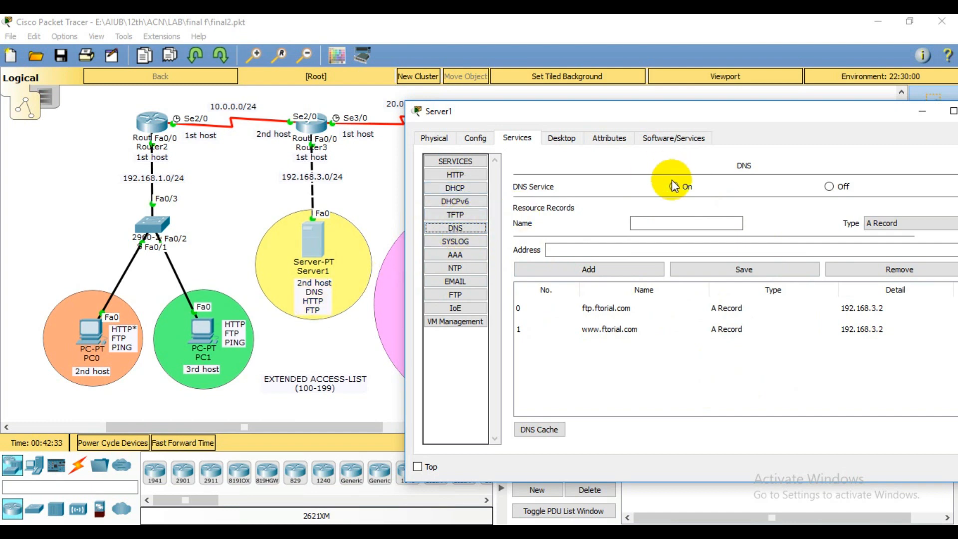
left_click(463, 178)
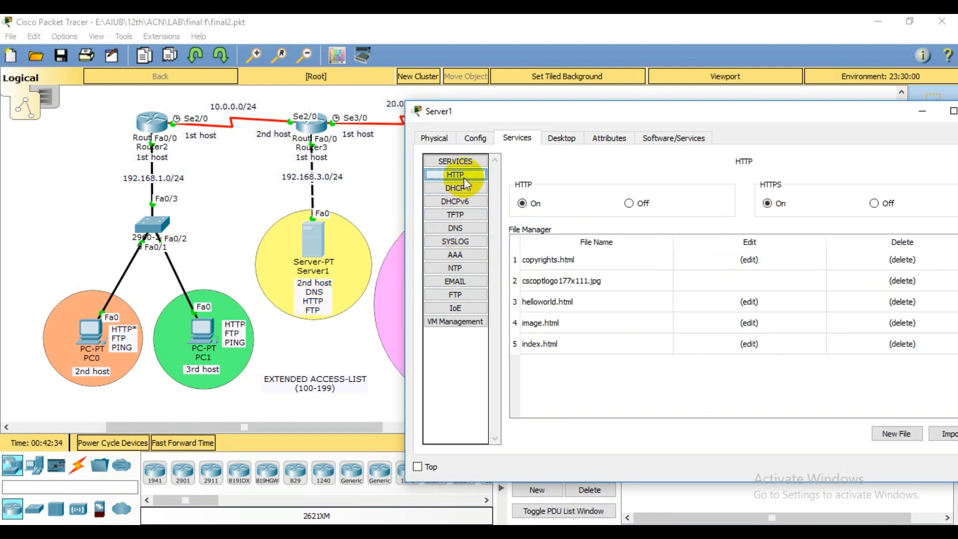
left_click(456, 295)
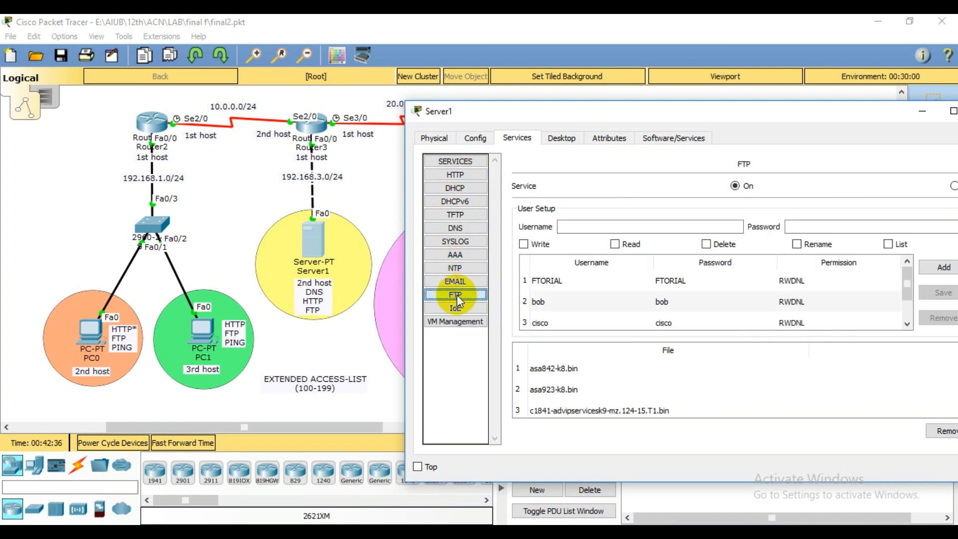
left_click(920, 113)
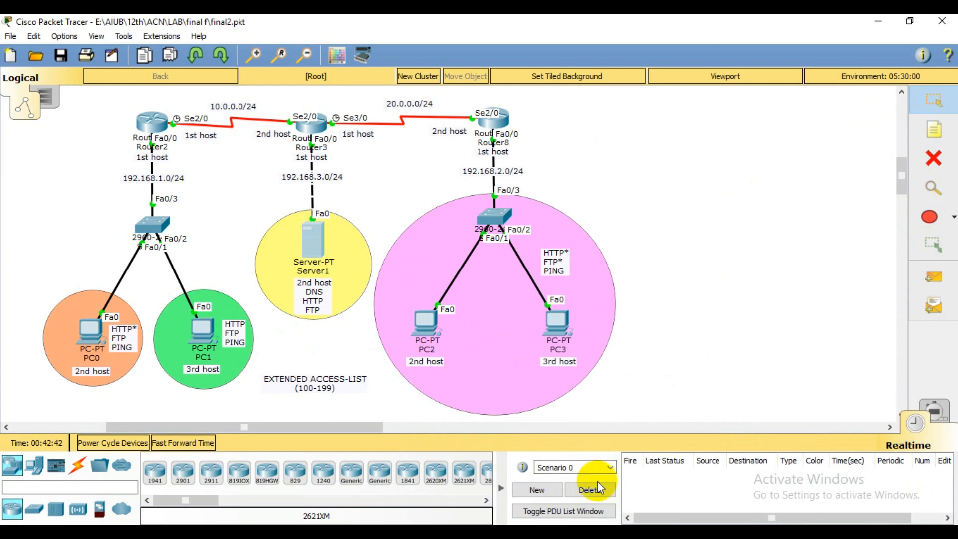
Test connectivity by sending one simple PDU from PC0 and one from PC1 to Server1
left_click(949, 278)
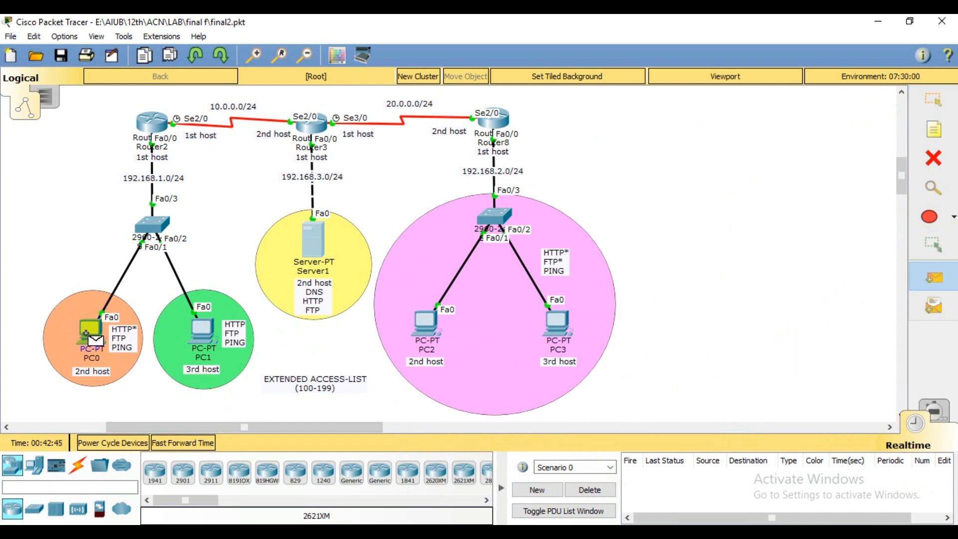
left_click(86, 334)
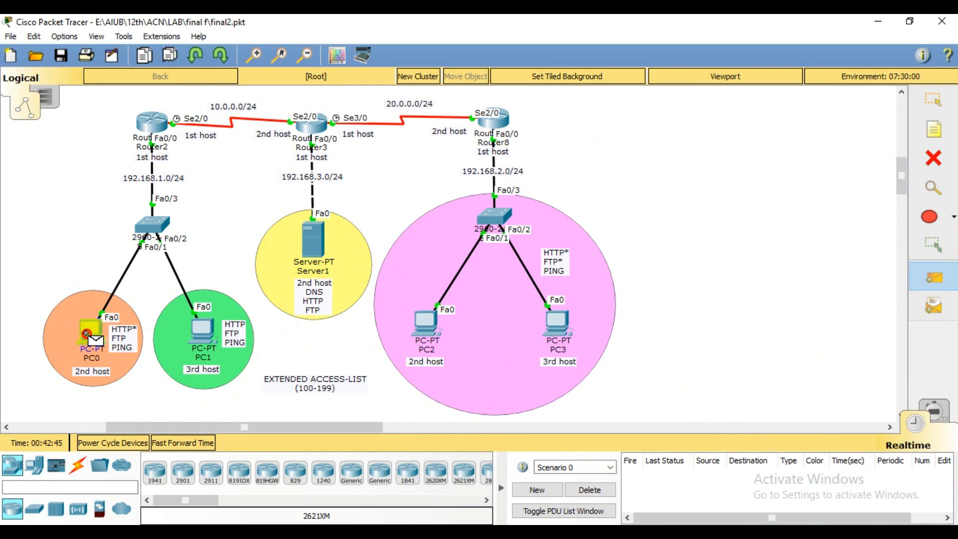
left_click(318, 241)
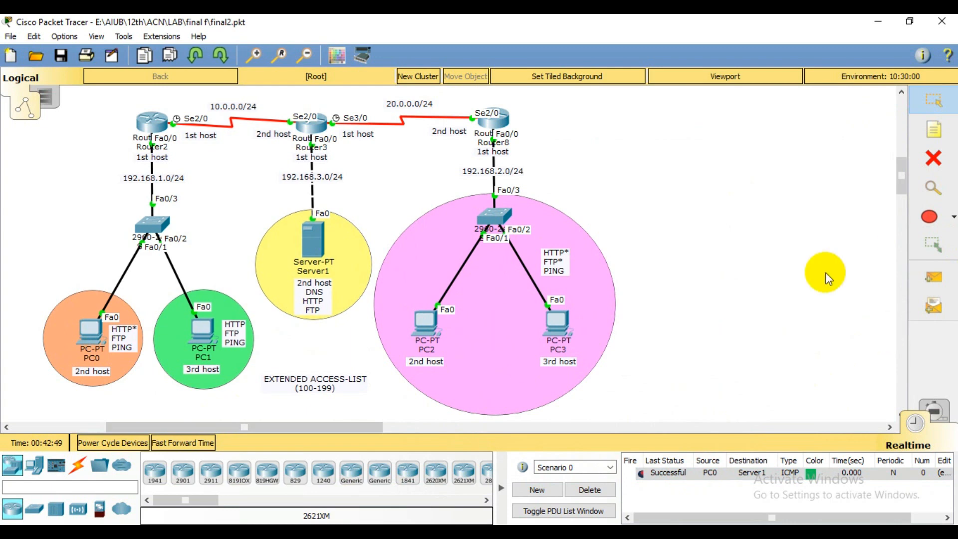
left_click(934, 277)
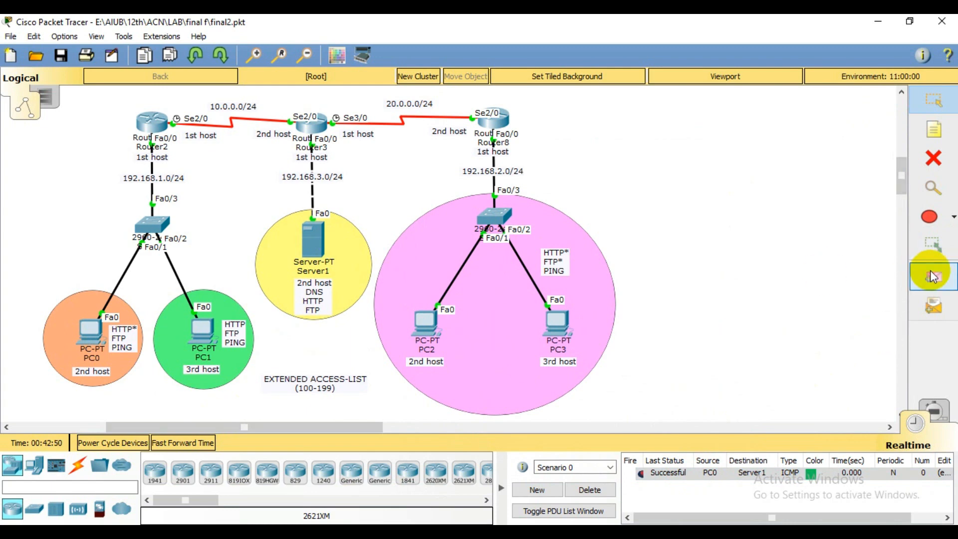
left_click(202, 331)
left_click(311, 247)
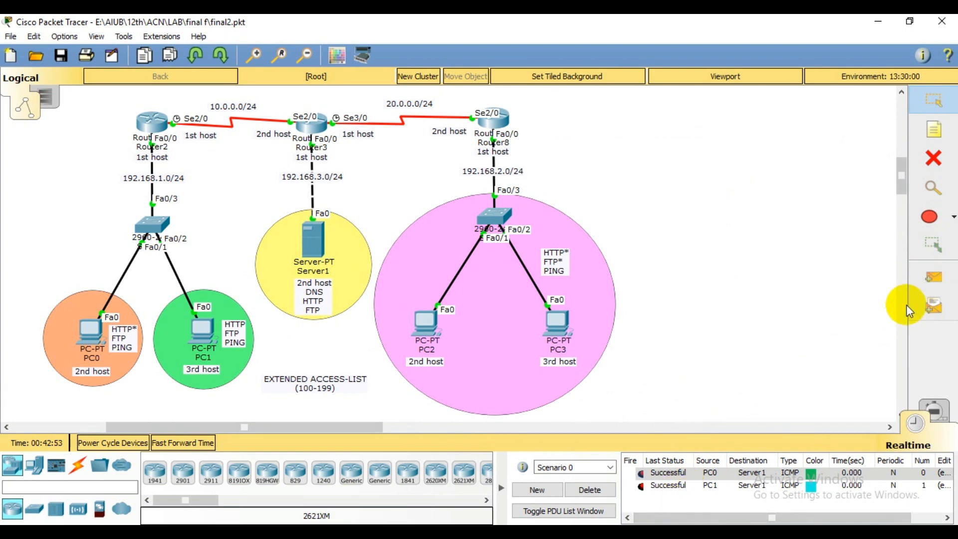
Test connectivity by sending one simple PDU from PC2 and one from PC3 to Server1
left_click(934, 277)
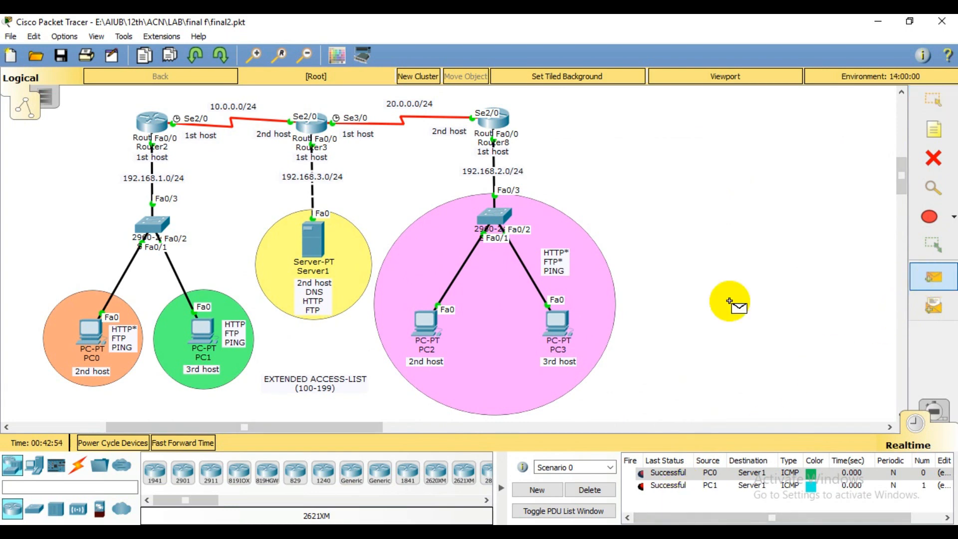
left_click(424, 323)
left_click(315, 241)
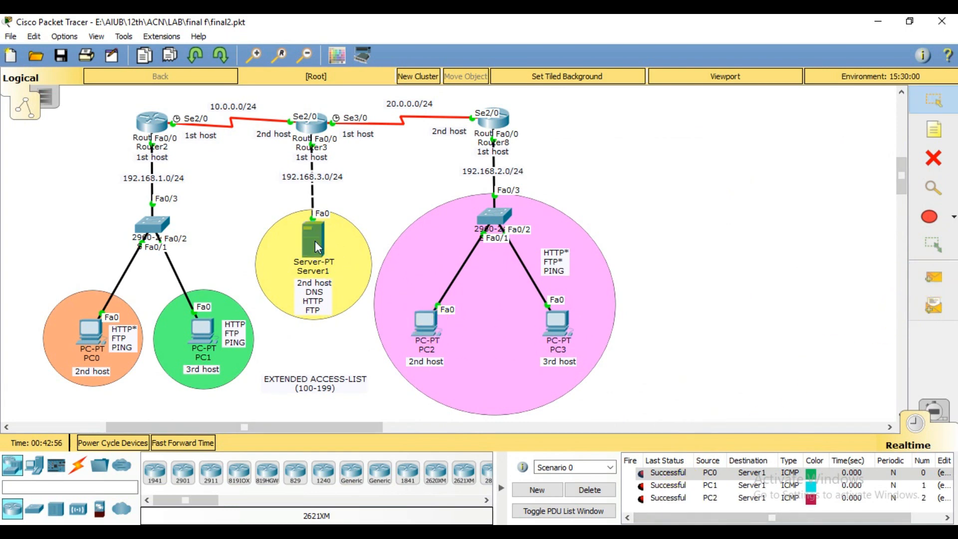
left_click(934, 277)
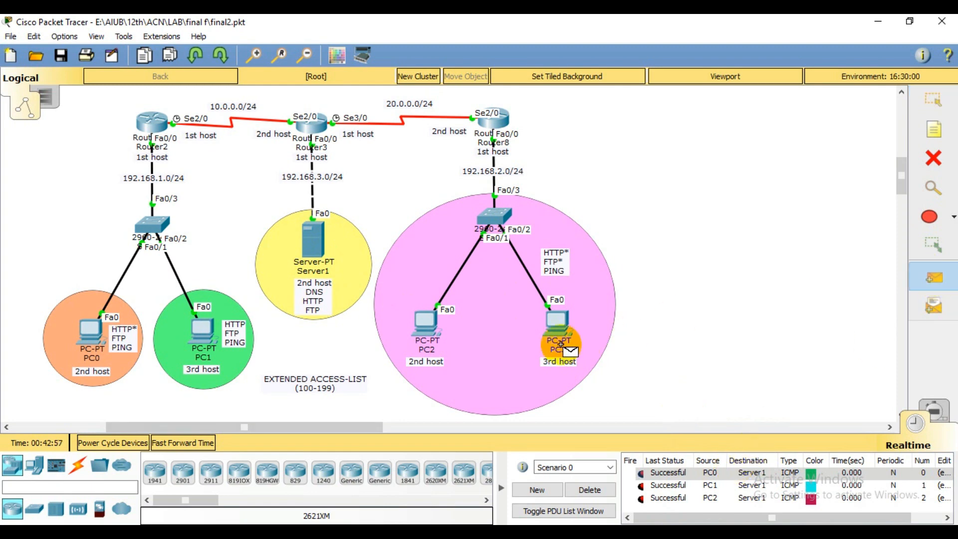
left_click(555, 325)
left_click(316, 249)
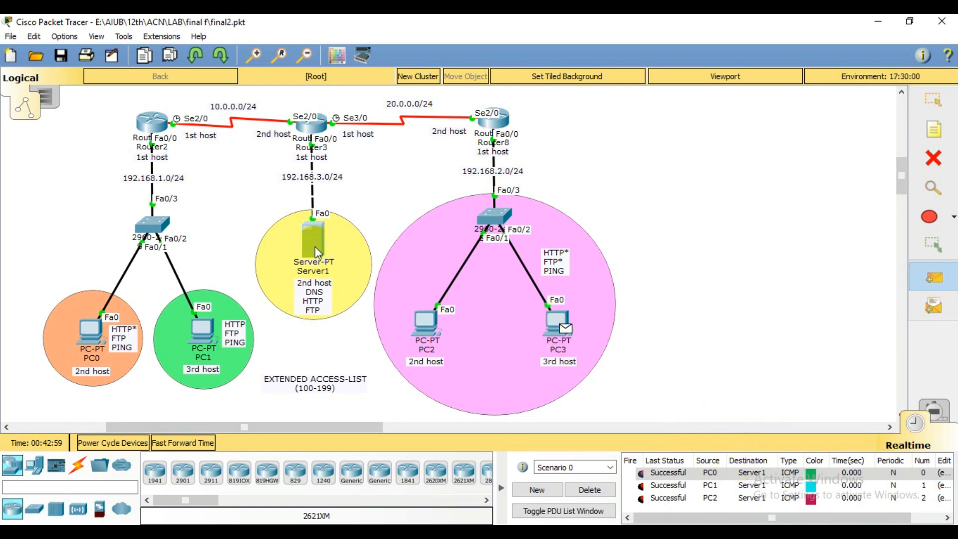
Check the PDU test results and delete Scenario 0 to clear its PDU list
left_click(678, 474)
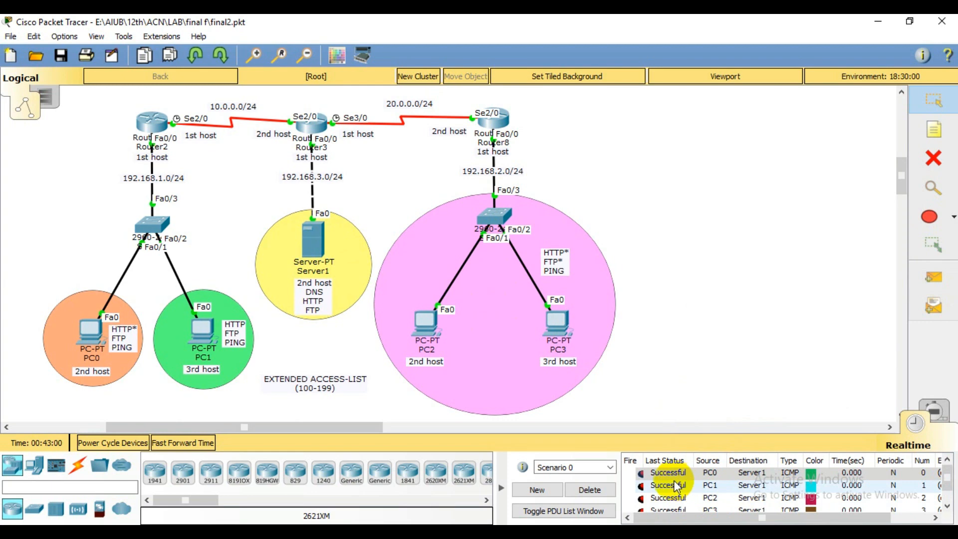
left_click(582, 493)
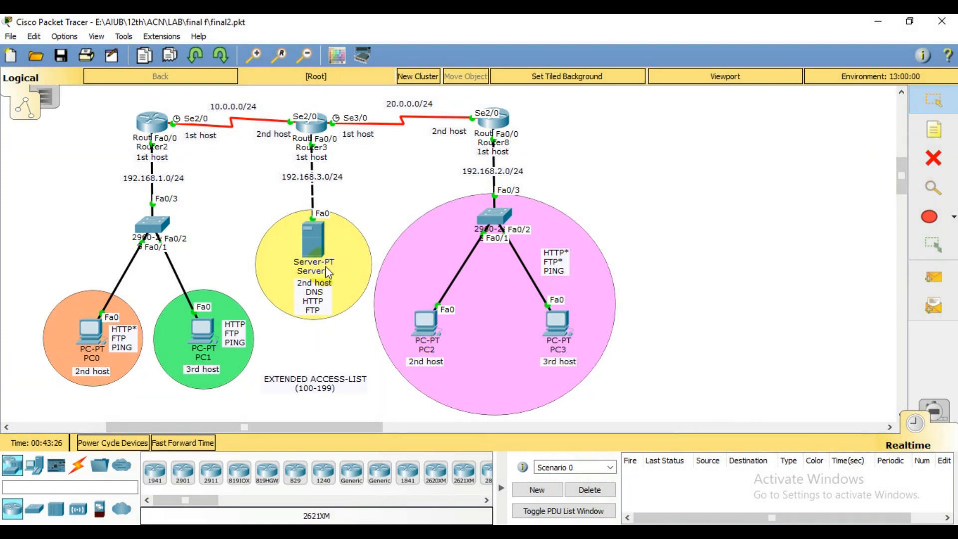
mouse_move(308, 237)
left_click(270, 304)
left_click(467, 388)
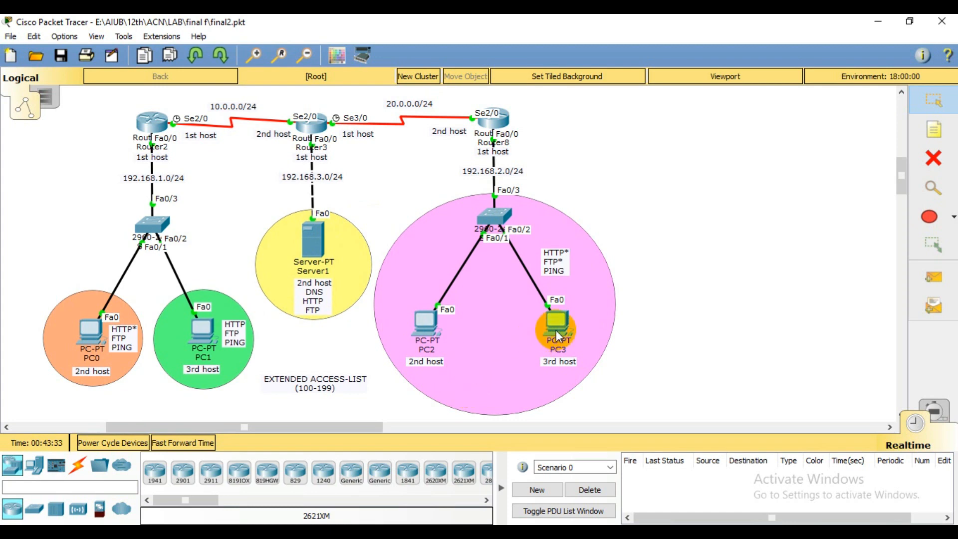
left_click(400, 297)
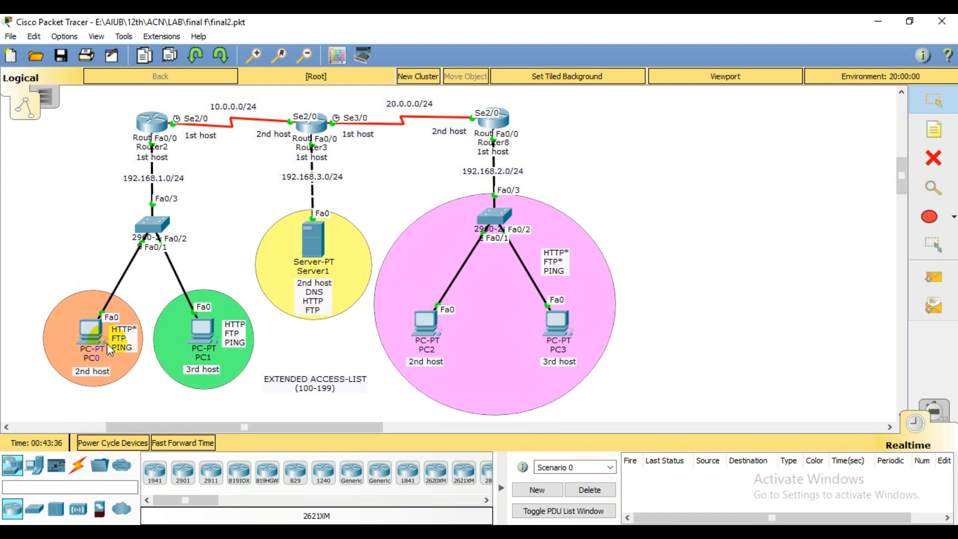
Open the Command Prompt on PC0
mouse_move(90, 329)
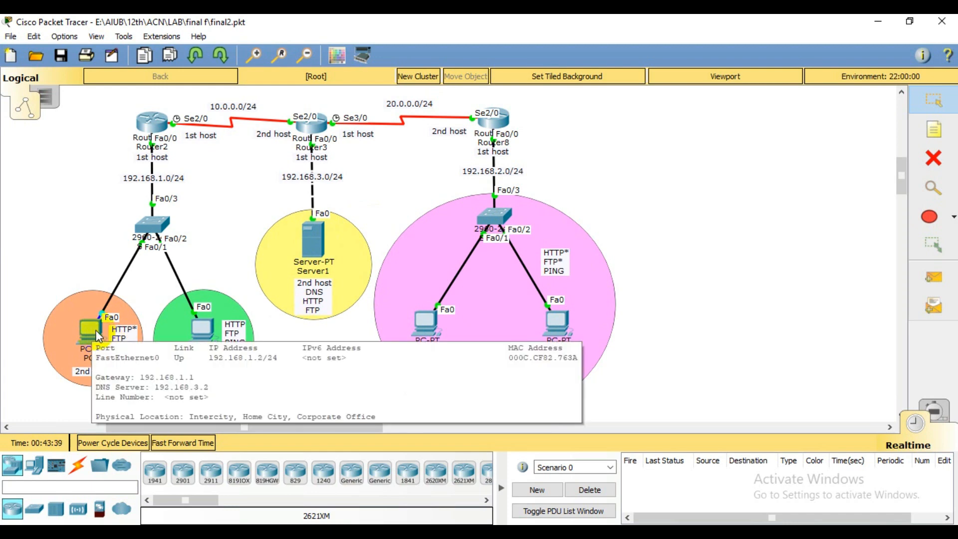
left_click(96, 330)
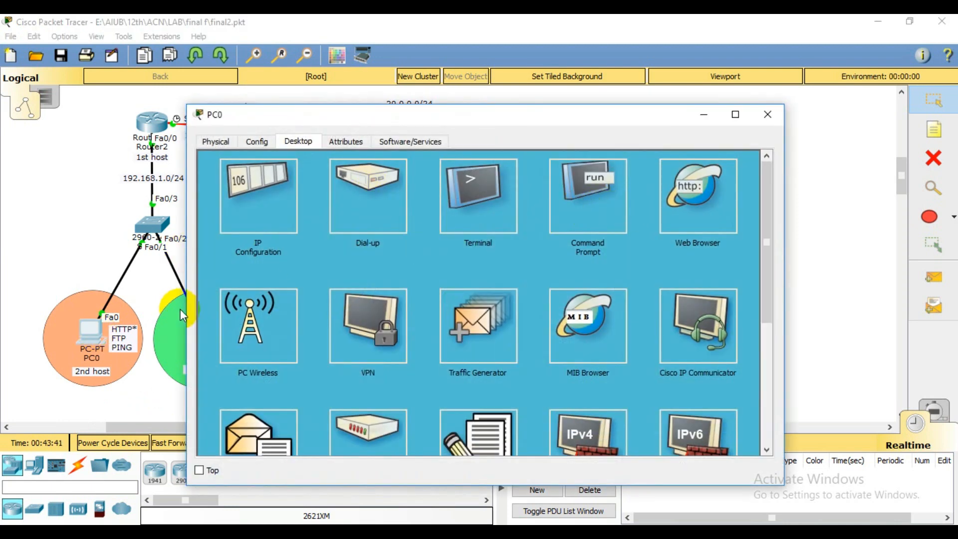
left_click(598, 206)
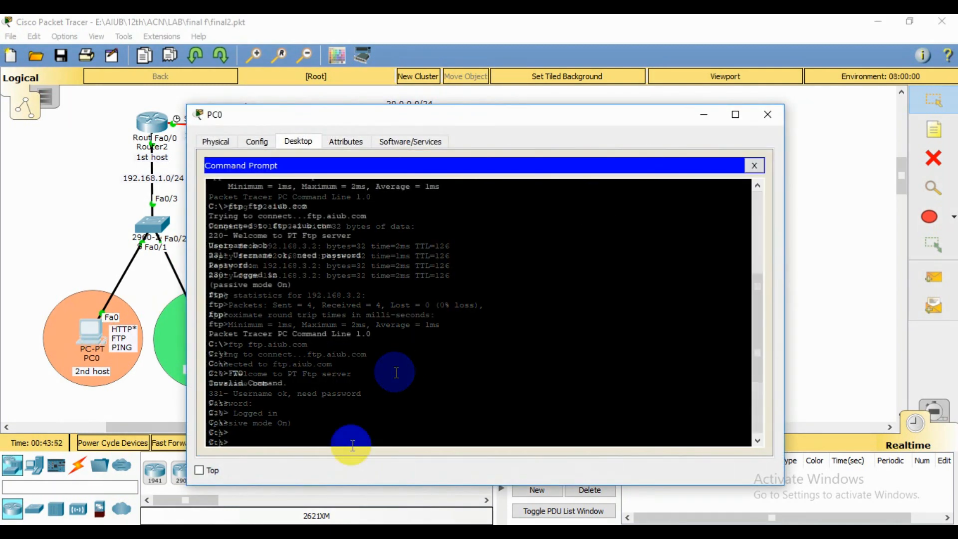
left_click(538, 412)
Ping Server1 at 192.168.3.2 from PC0 and examine the packet statistics
type("P")
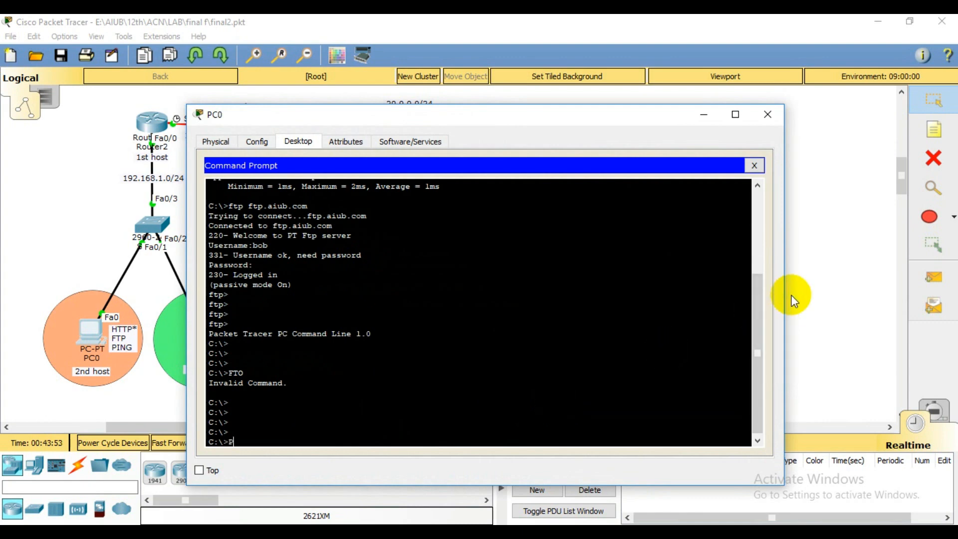
type("ING")
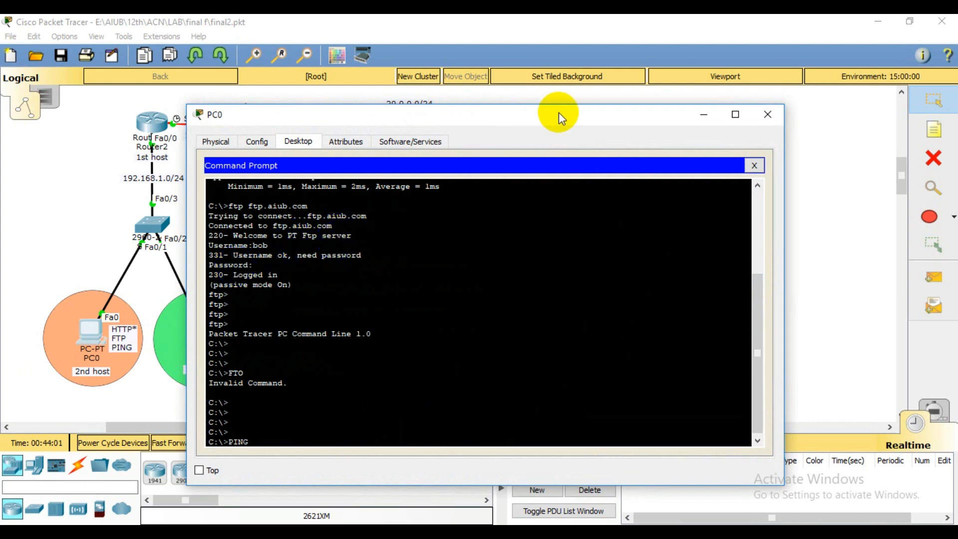
left_click_drag(559, 117, 783, 66)
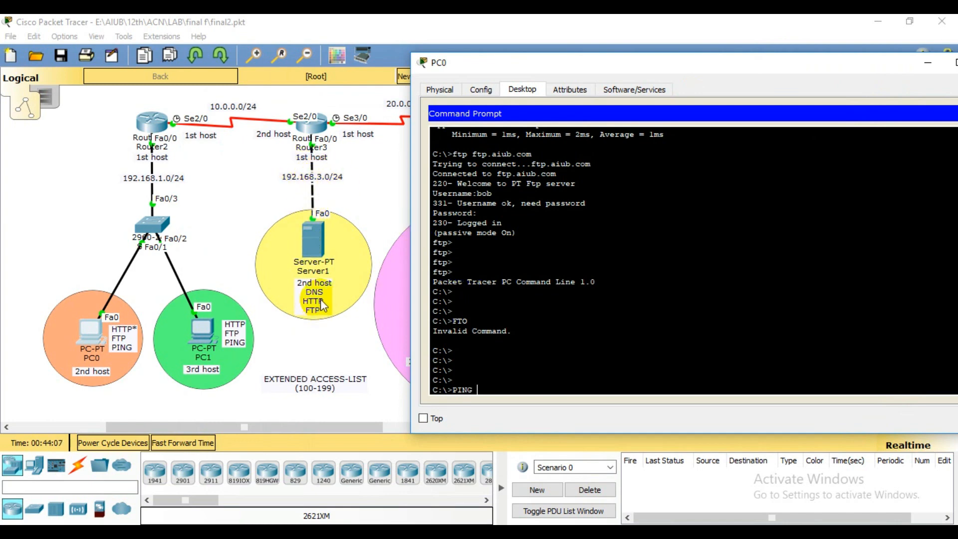
type("192.168.3.2")
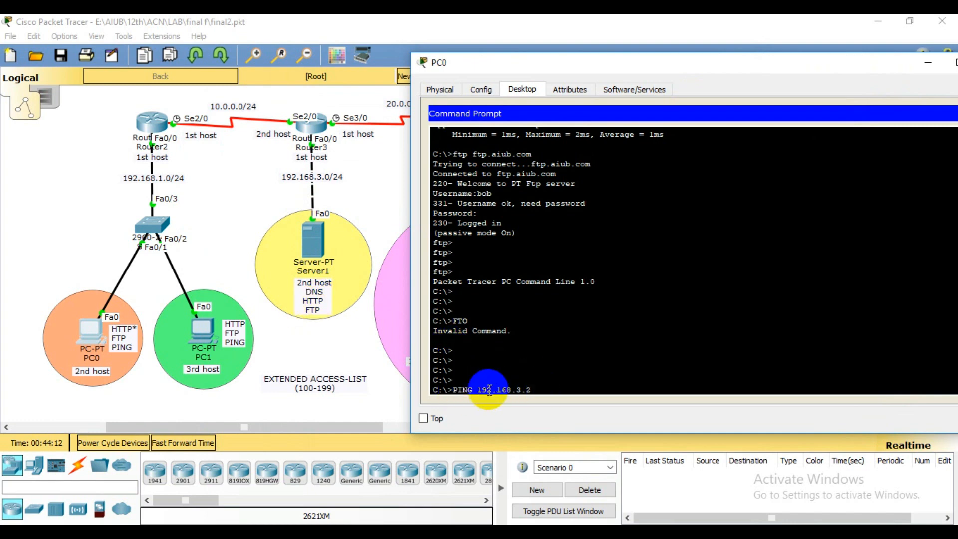
left_click(384, 355)
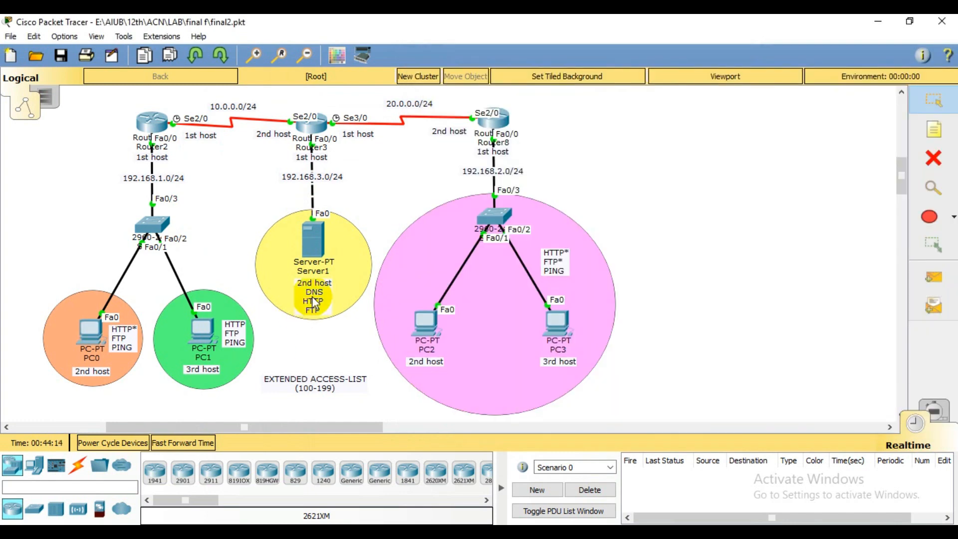
left_click(313, 237)
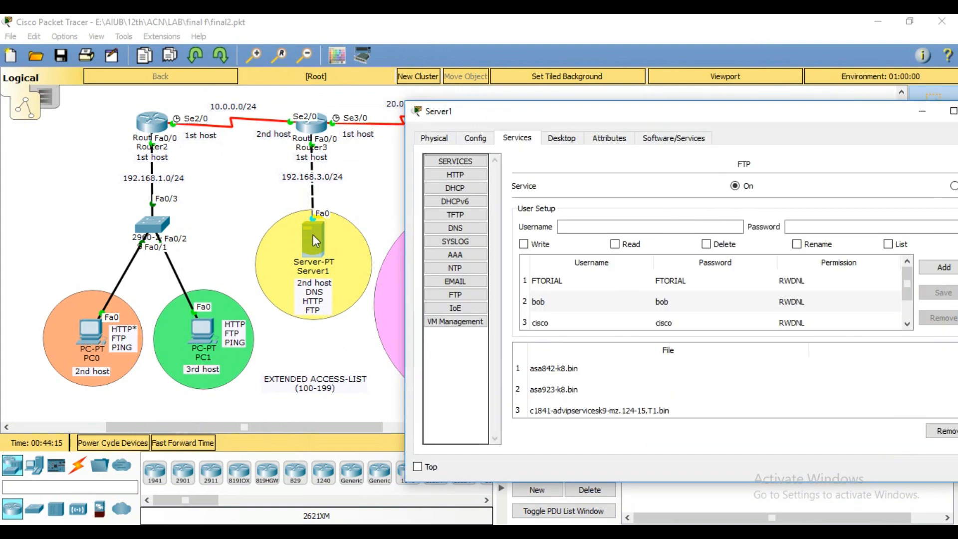
left_click(93, 330)
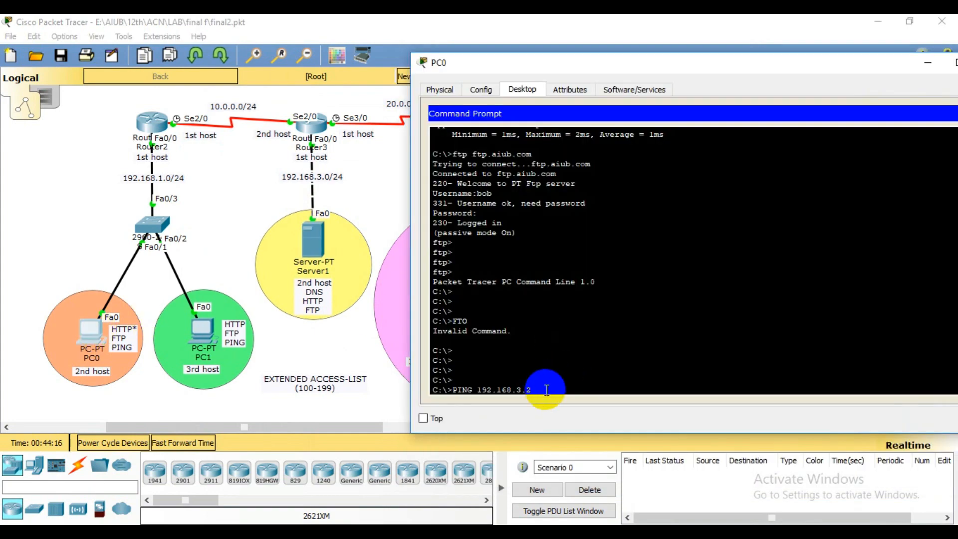
key("Return")
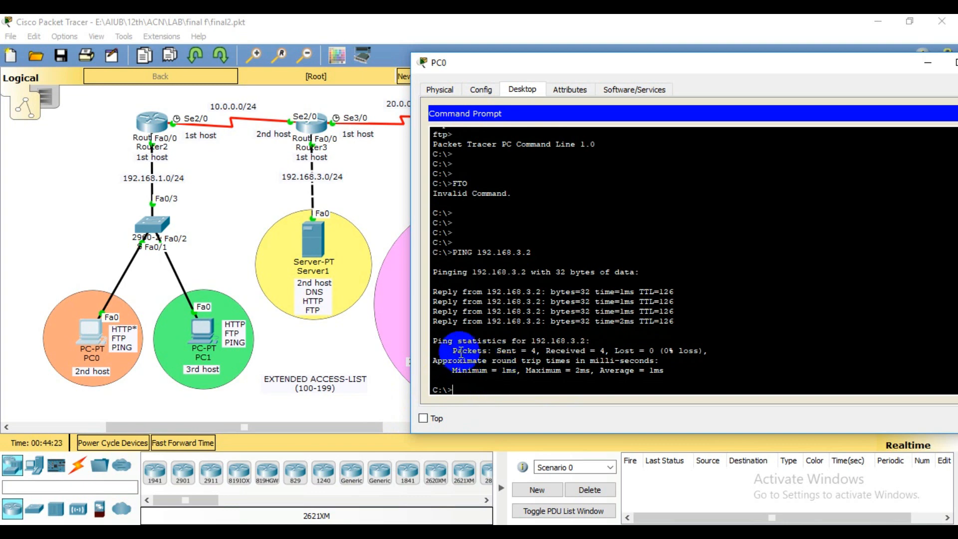
left_click_drag(452, 351, 542, 356)
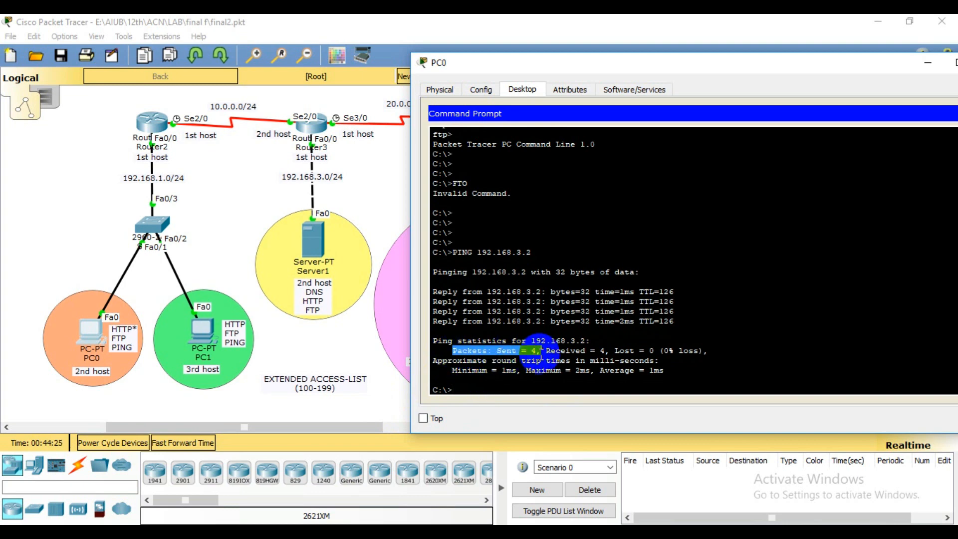
Examine the packet loss and the approximate round-trip times in PC0's ping statistics for 192.168.3.2
left_click(647, 352)
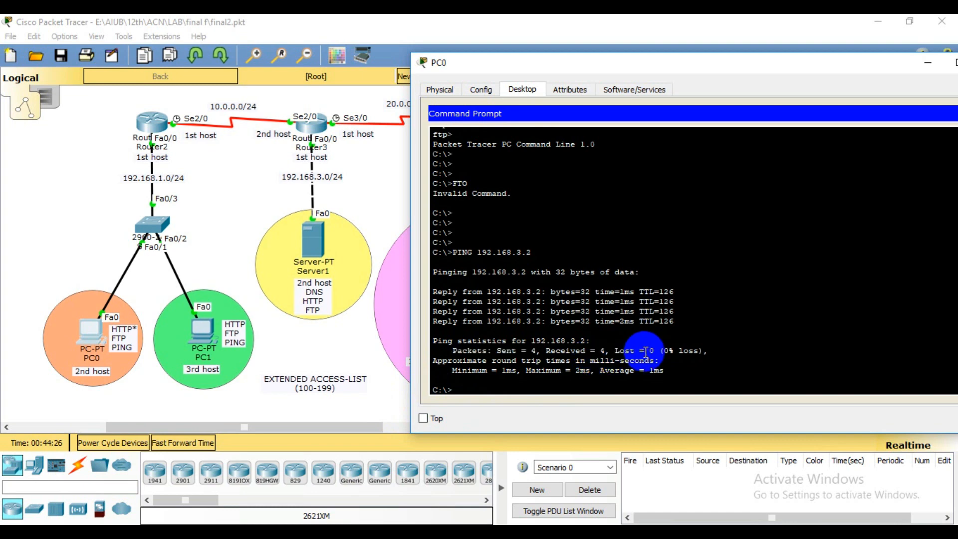
left_click_drag(611, 351, 719, 351)
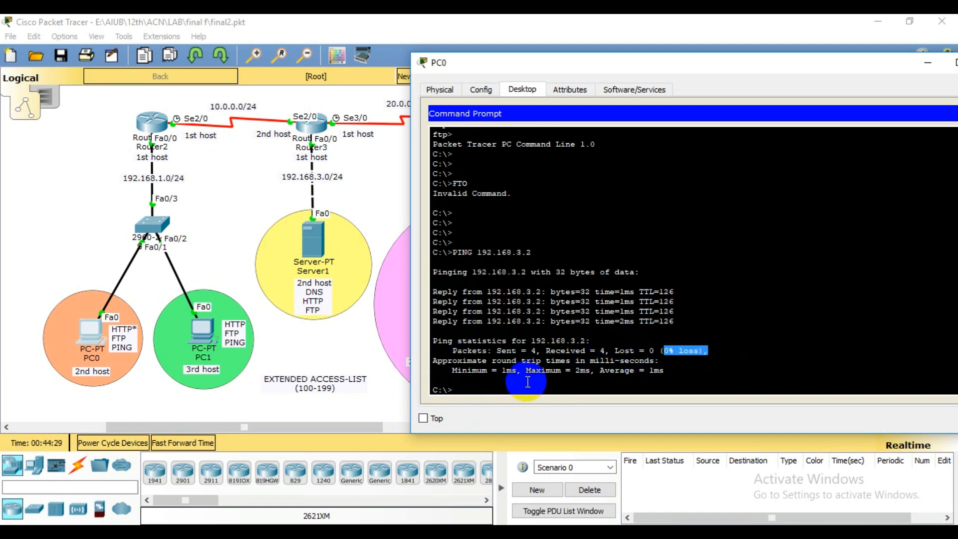
left_click_drag(667, 371, 530, 370)
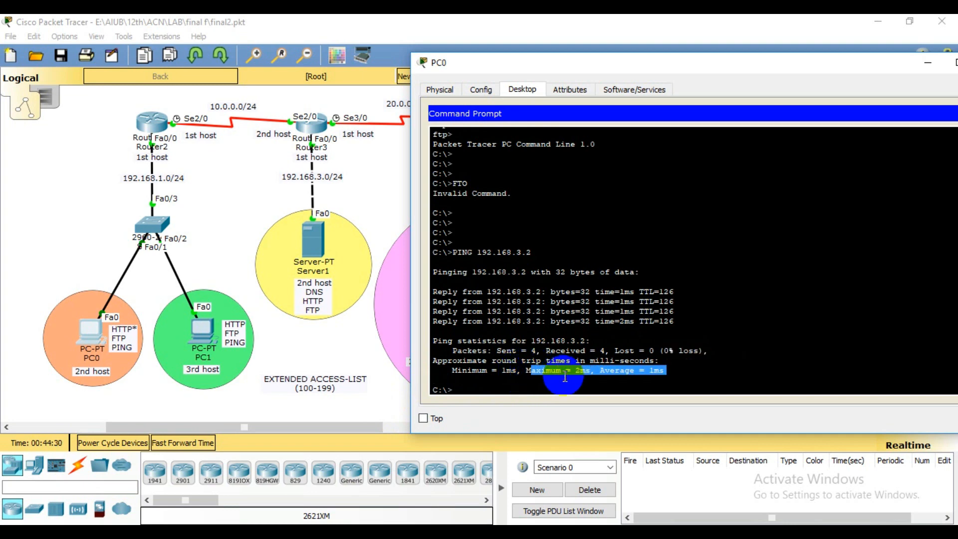
left_click(641, 373)
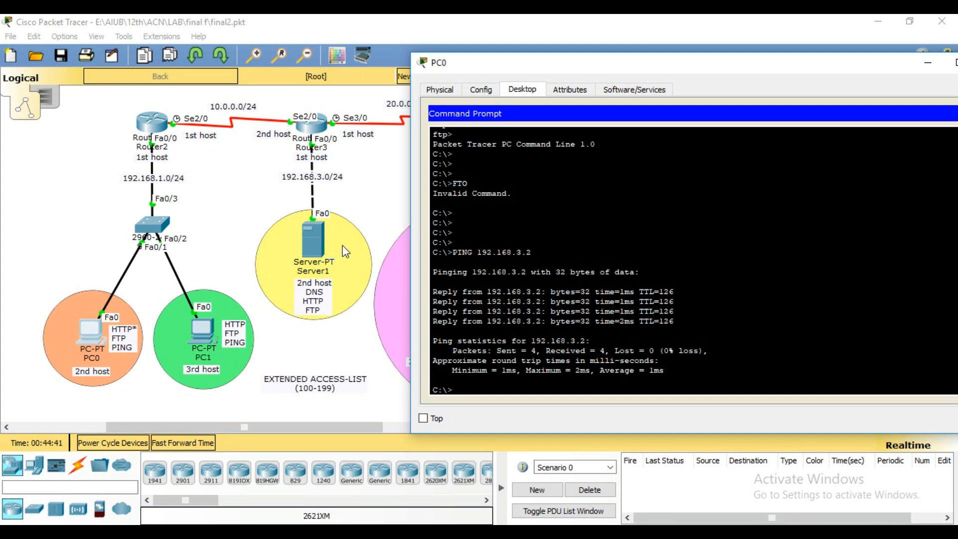
left_click(563, 293)
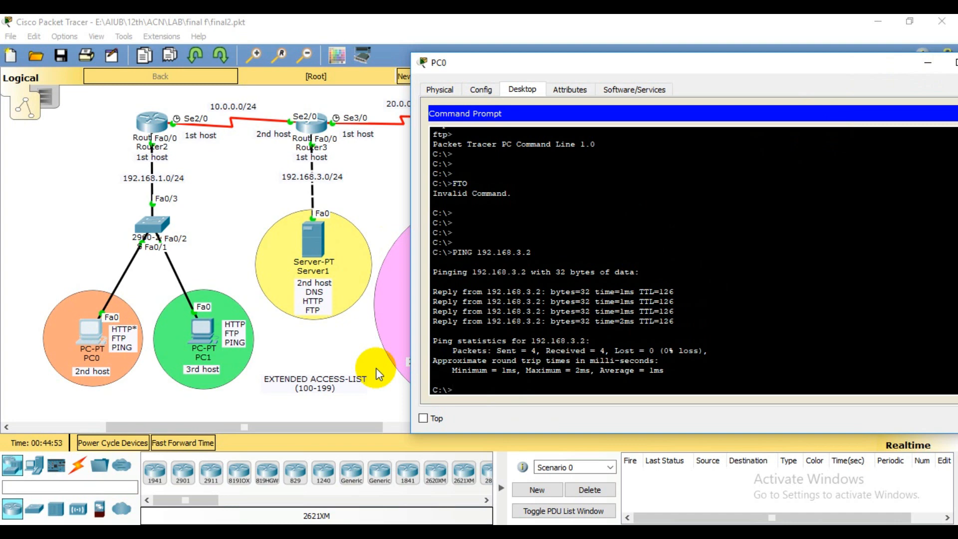
Connect from PC0 to the FTP server FTP.FTORIAL.COM with the FTP command
type("FTP")
type("FTP")
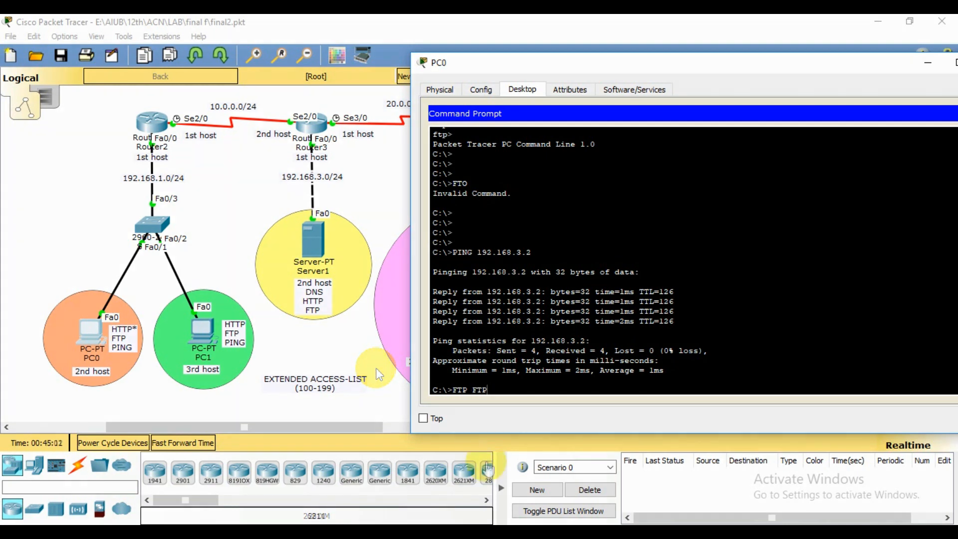
type(".")
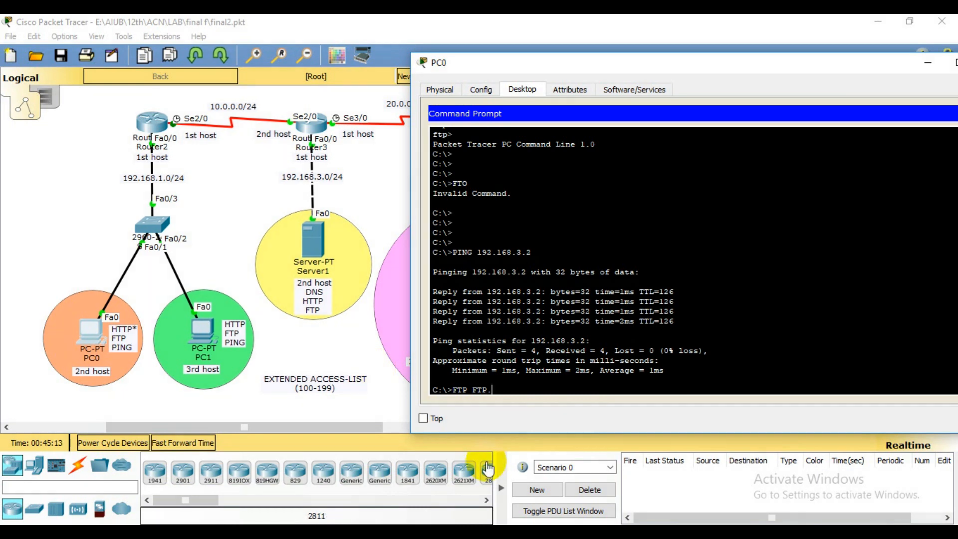
type("FTORIAL.COM")
key("Return")
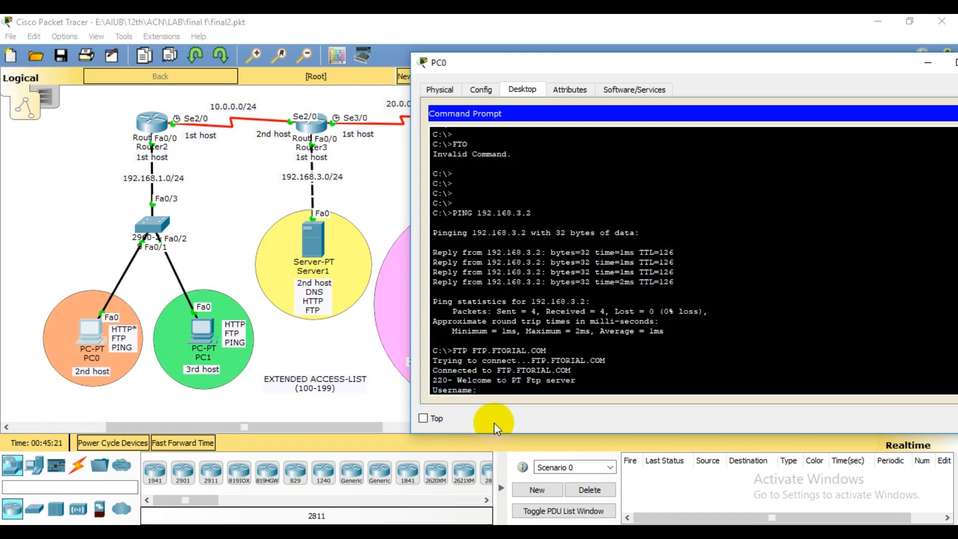
Log in to the FTP server with the username FTORIAL and the account password
type("FTORIAL")
key("Return")
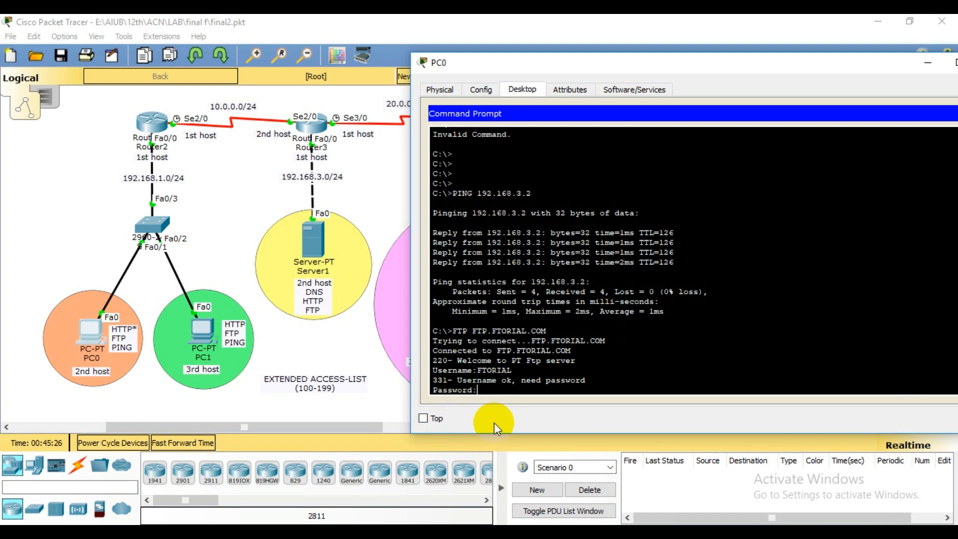
key("Return")
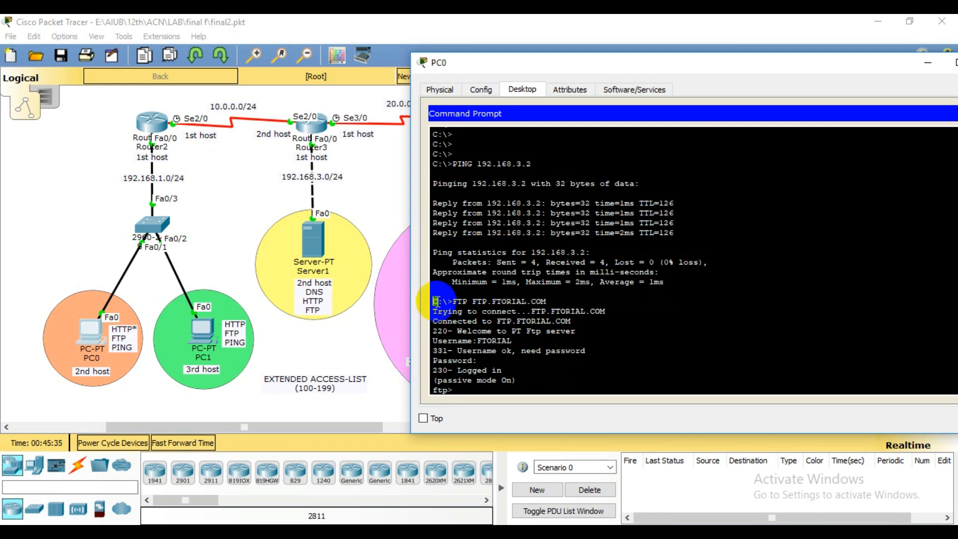
Compare the C:\ prompt with the ftp prompt on PC0 and check that the FTP session accepts input
left_click_drag(440, 302, 432, 301)
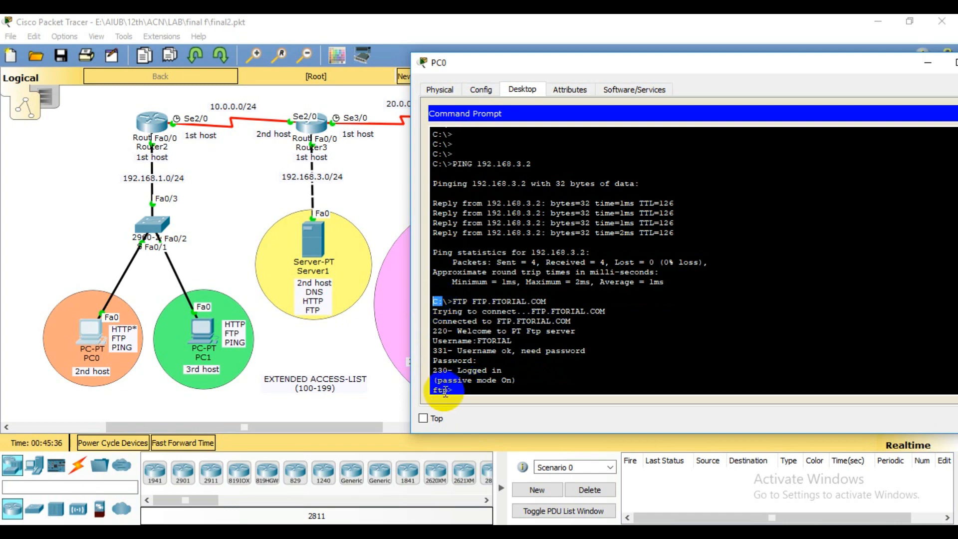
left_click_drag(448, 390, 436, 391)
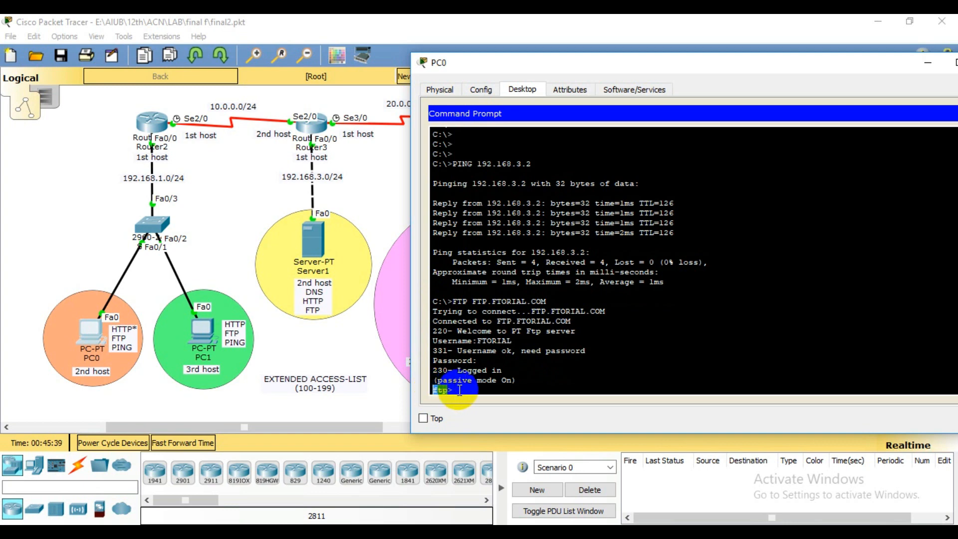
left_click(457, 390)
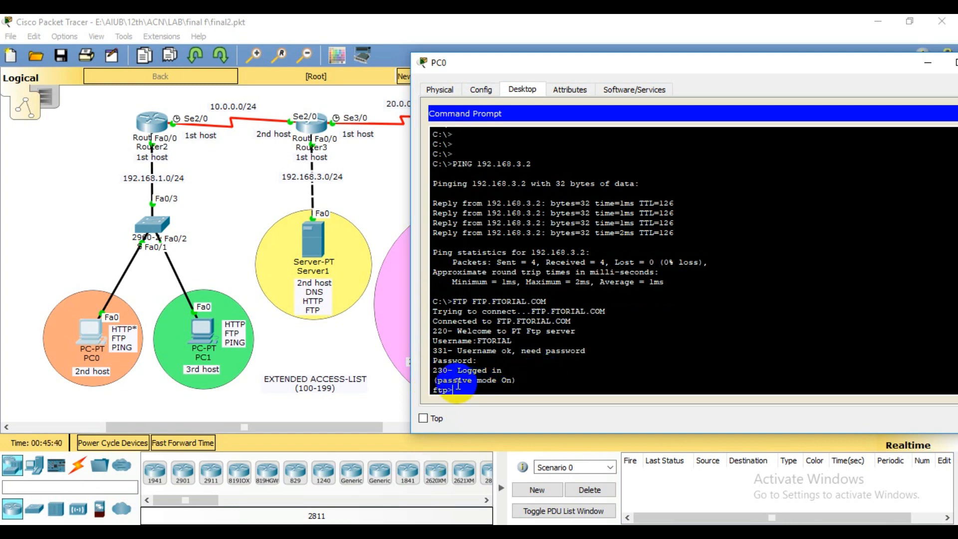
key("Return")
key("Return")
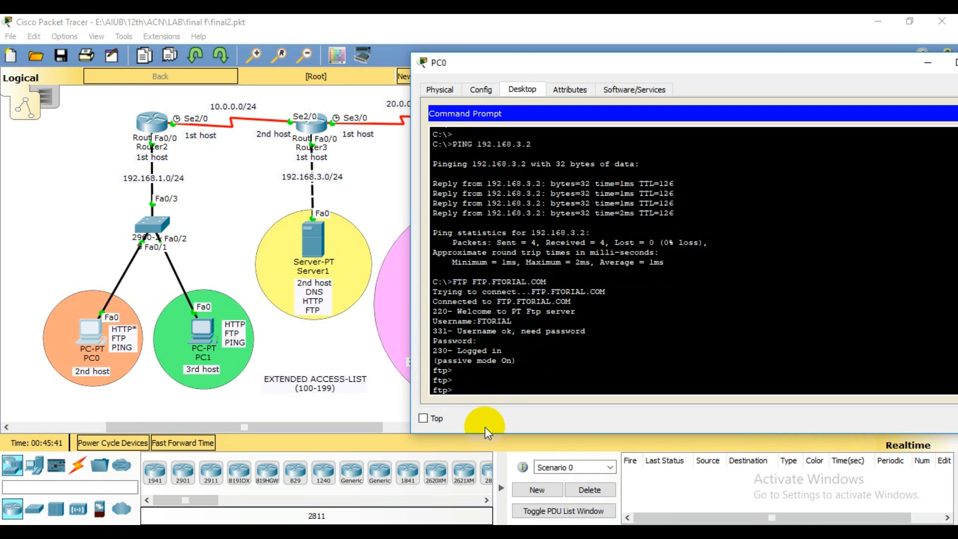
left_click(445, 378)
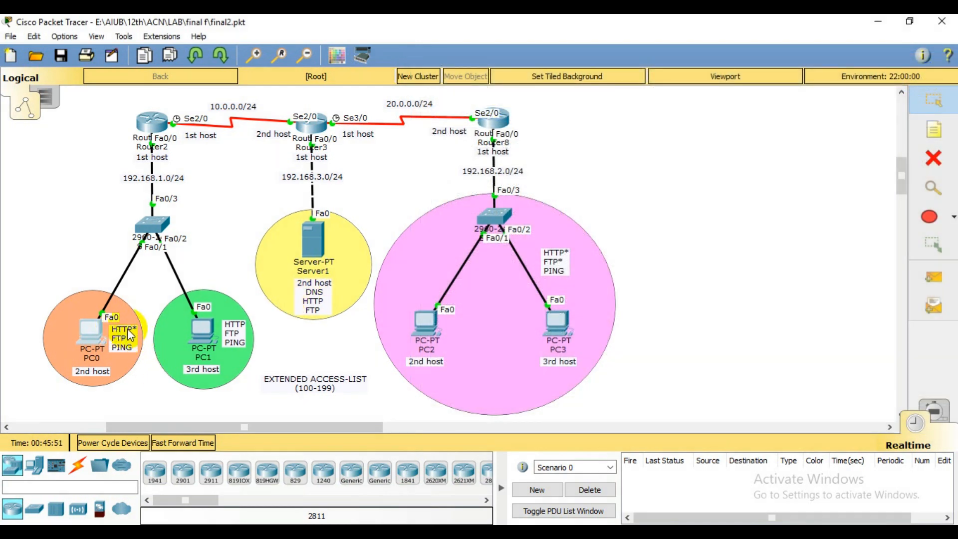
Close PC0's Command Prompt and open its Web Browser
left_click(89, 330)
left_click(448, 187)
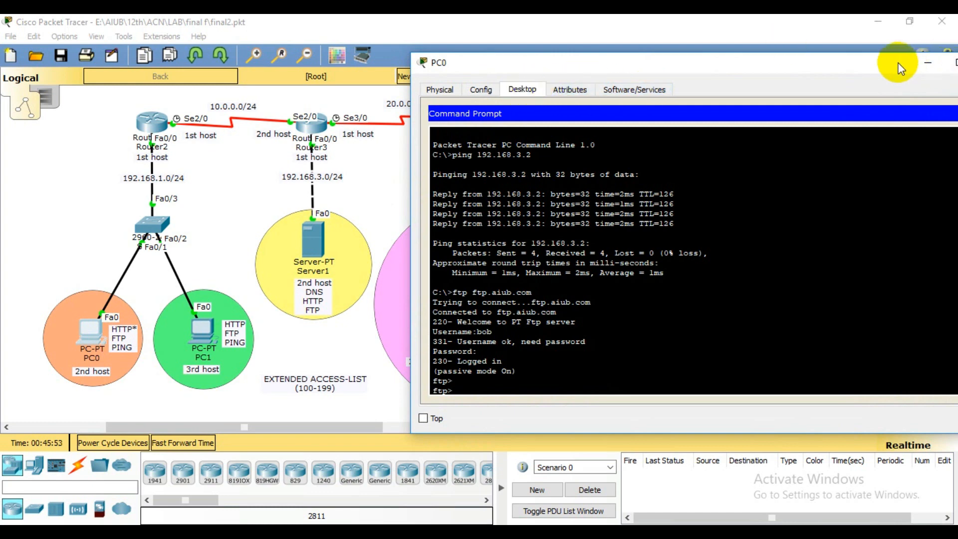
left_click_drag(896, 63, 798, 74)
left_click(879, 123)
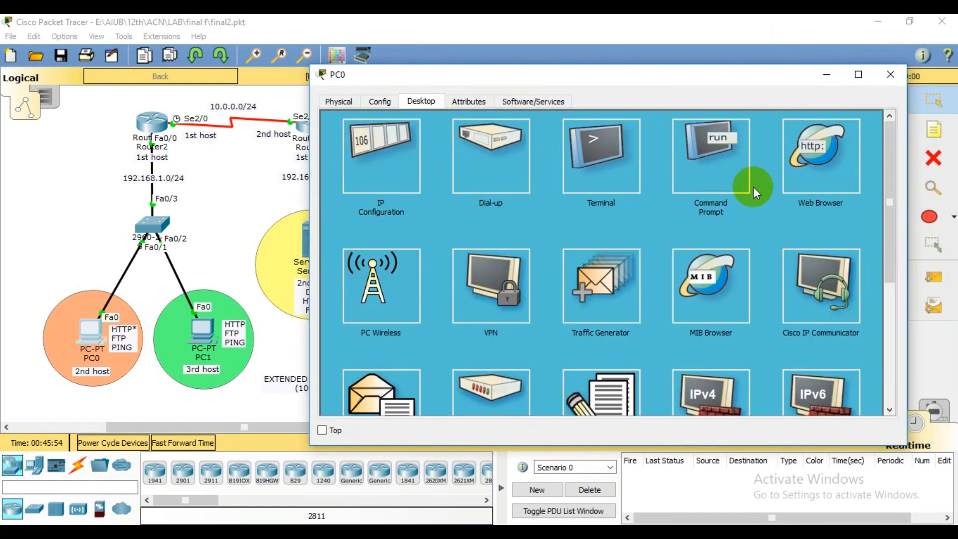
left_click(813, 164)
left_click(731, 140)
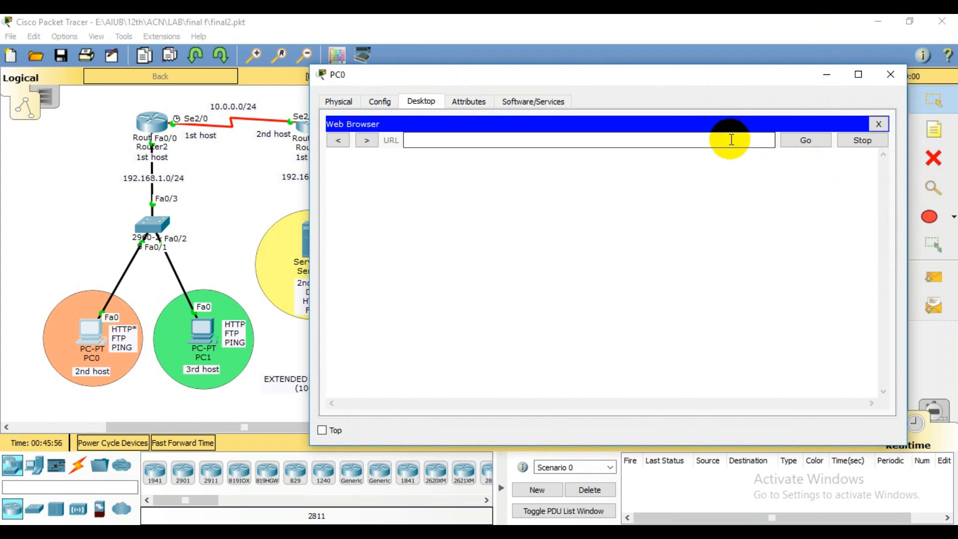
type("ww")
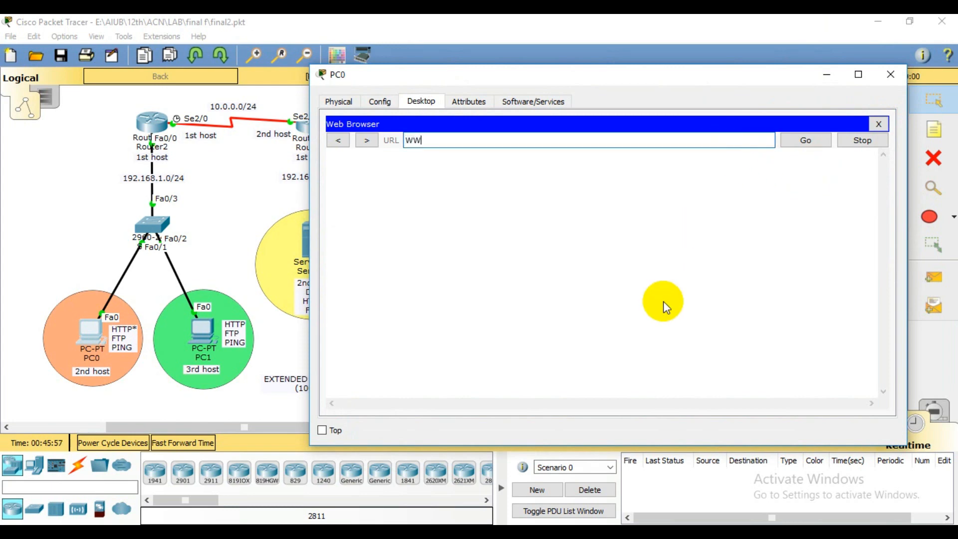
type("w")
type(".FT")
type("ORIAL")
type(".COM")
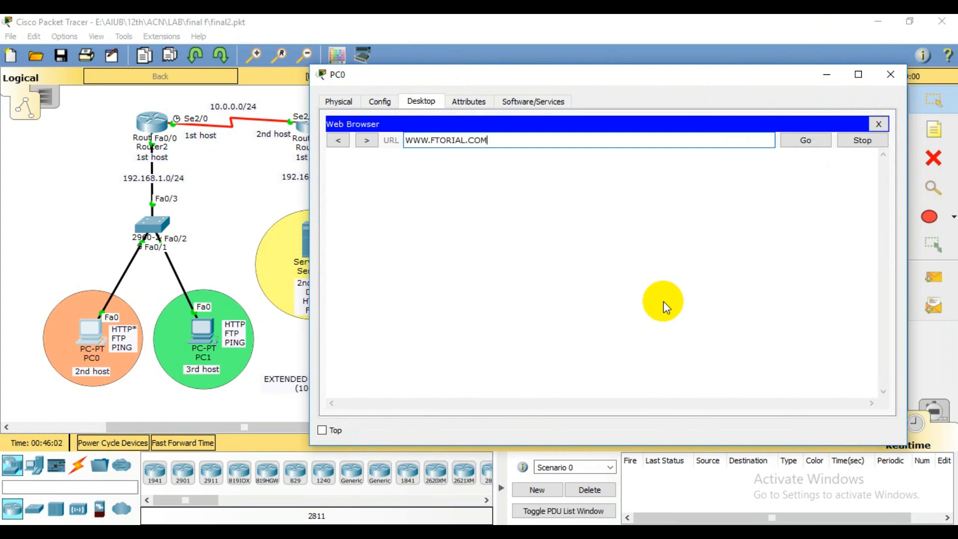
key("Return")
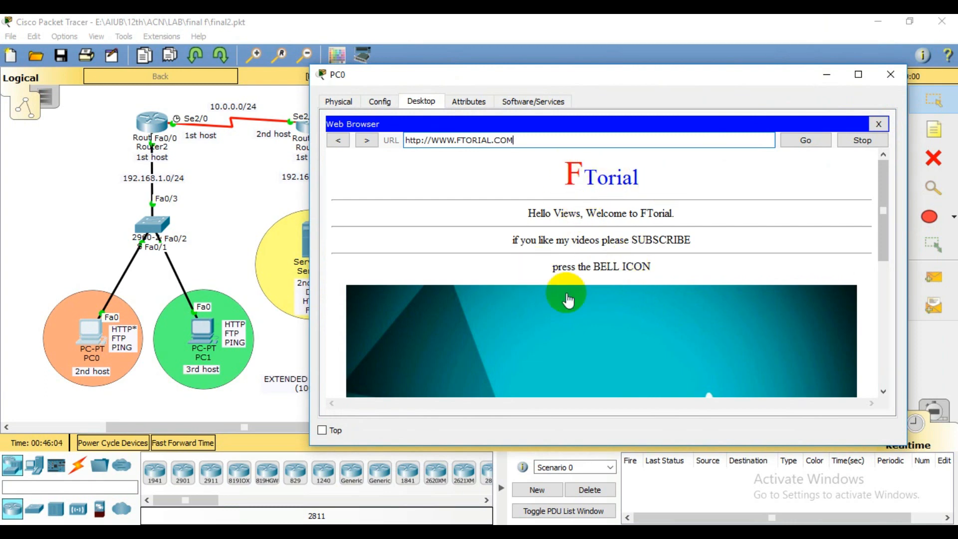
left_click_drag(888, 190, 888, 270)
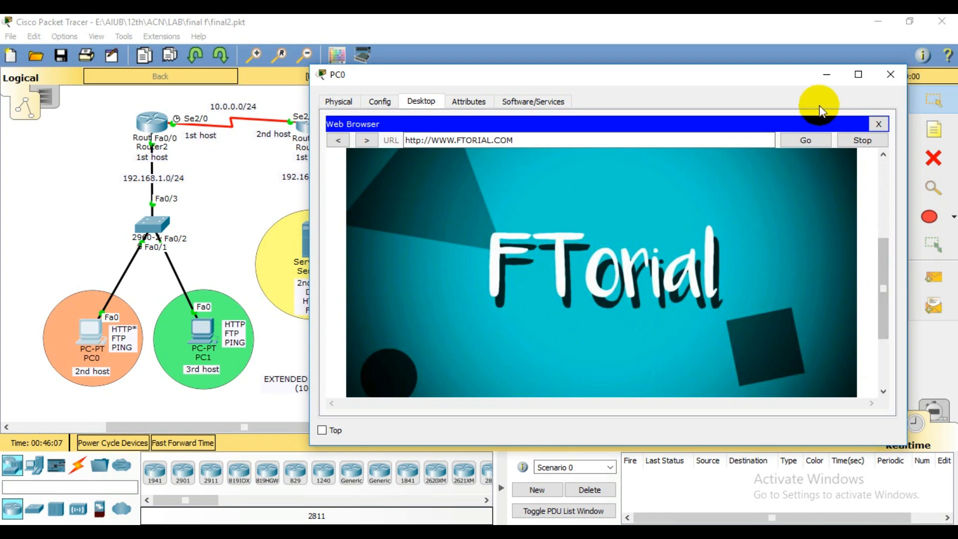
left_click(826, 75)
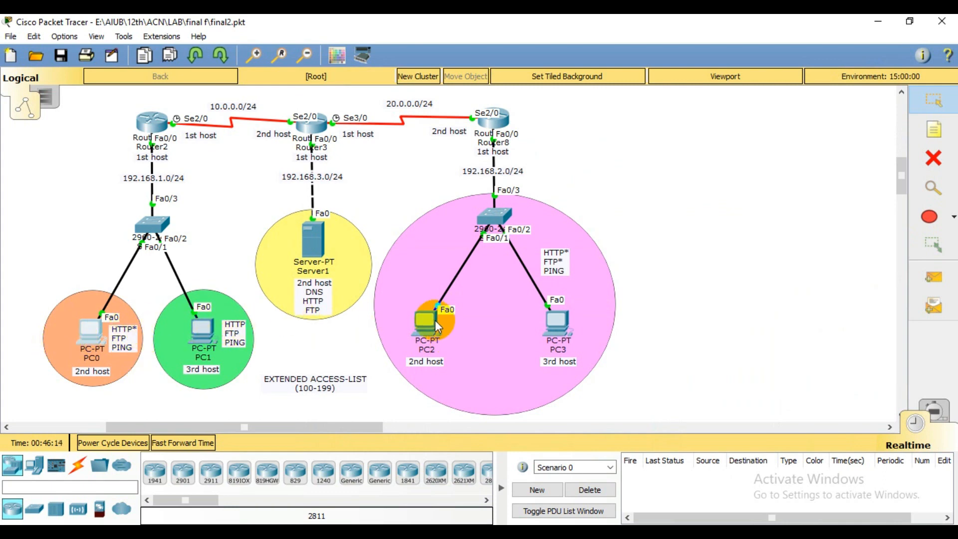
mouse_move(563, 320)
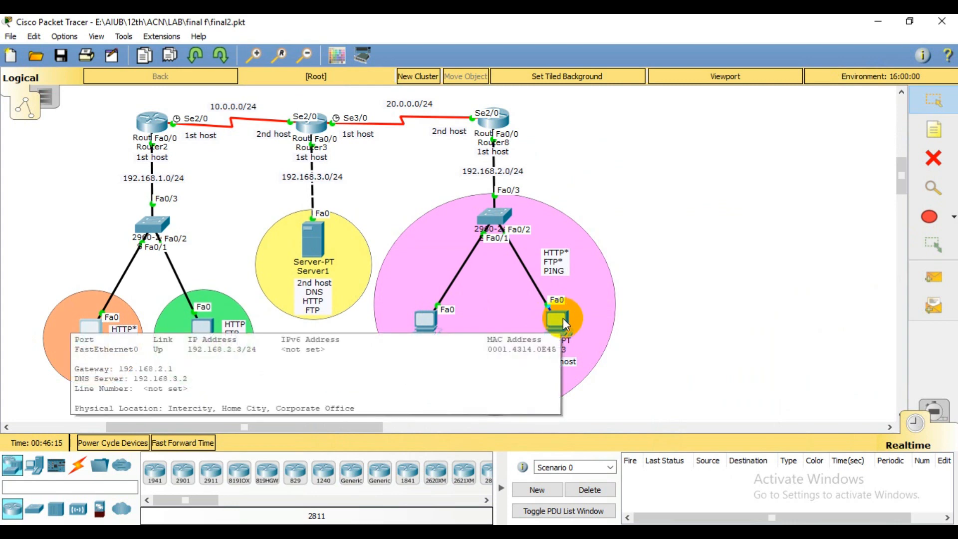
left_click(563, 319)
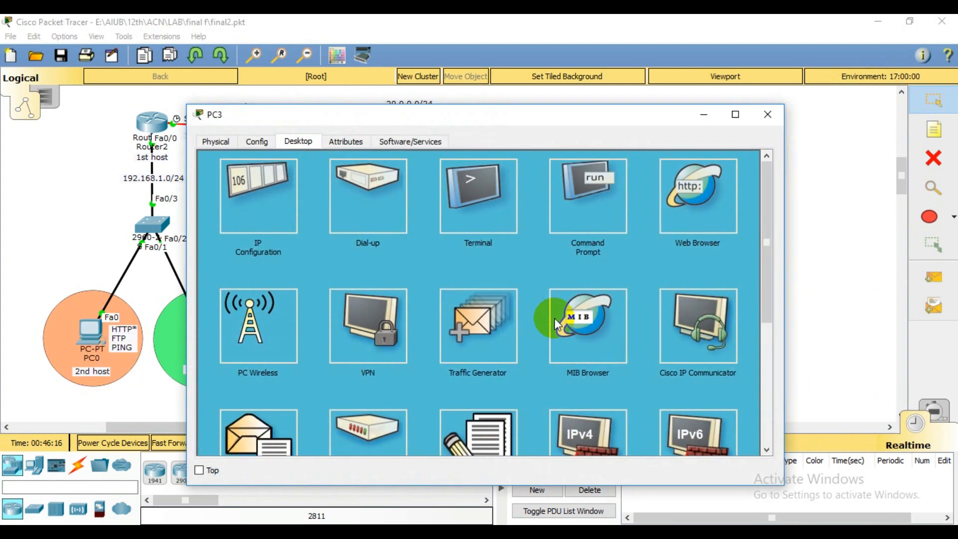
left_click(683, 213)
left_click(456, 186)
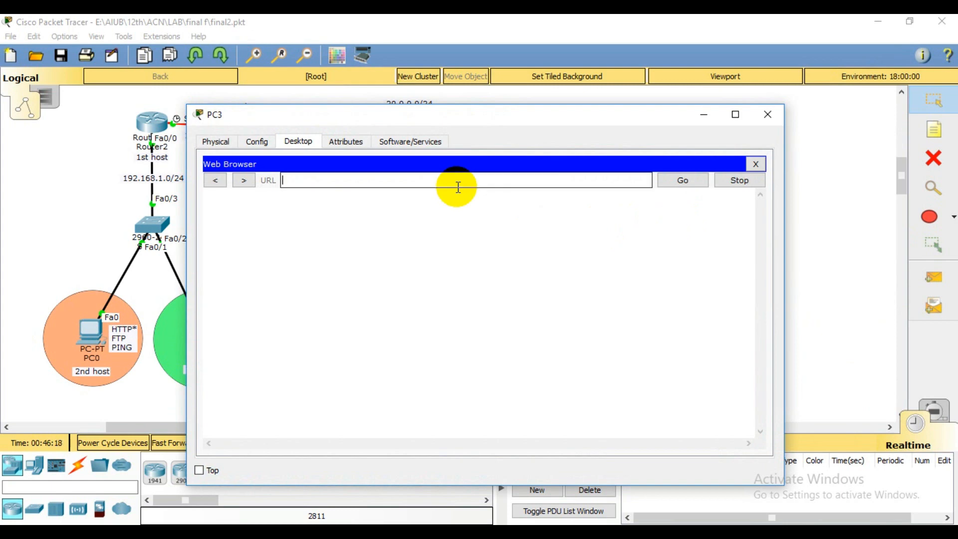
type("WWW.FTORIAL.CO")
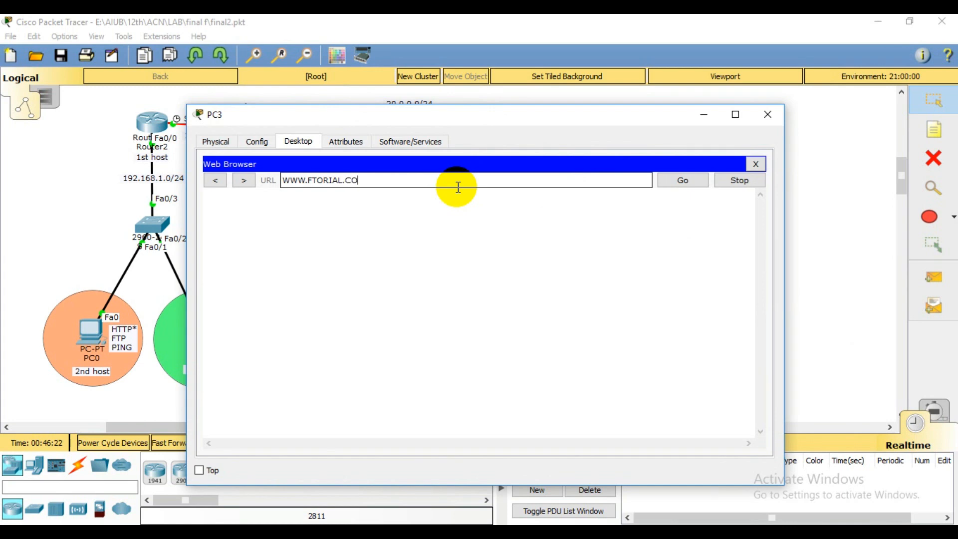
type("M")
key("Return")
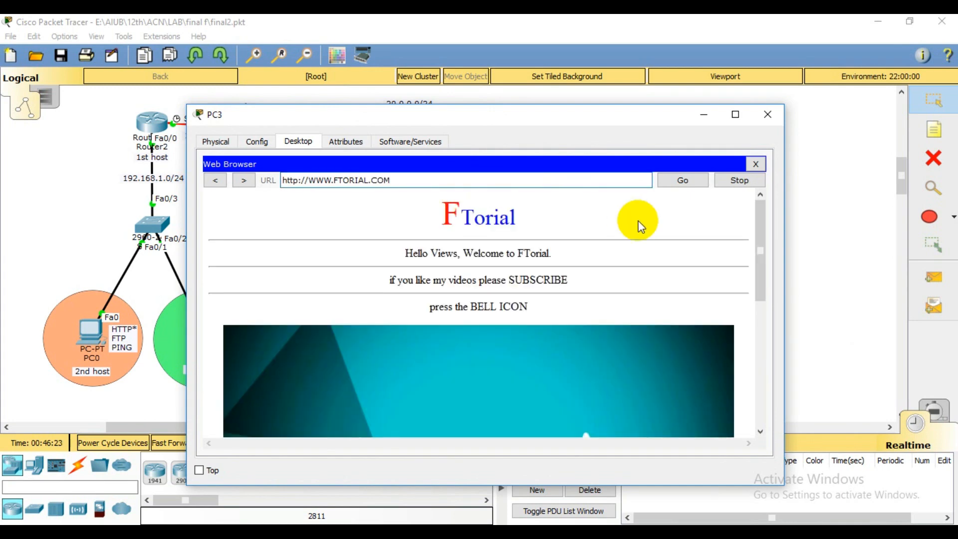
left_click(704, 114)
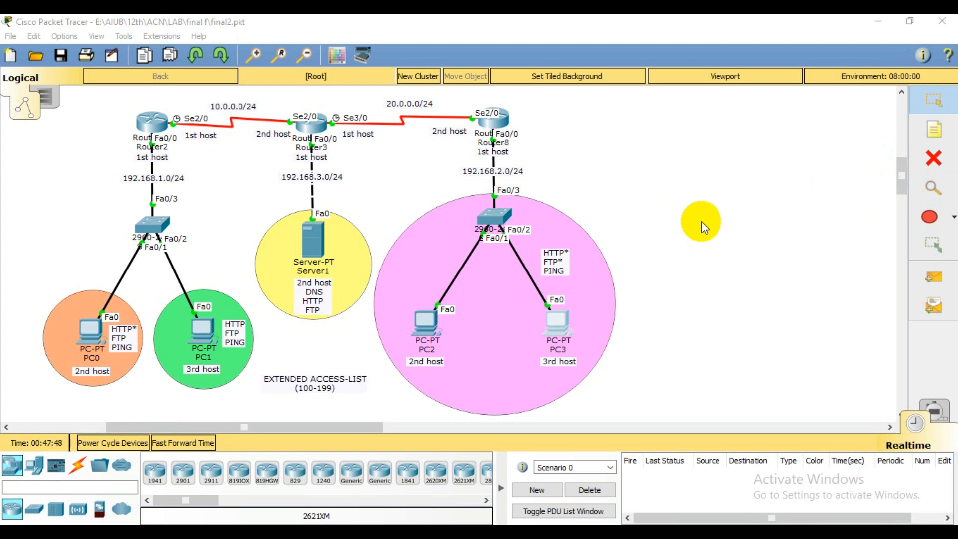
Check Router2's interface addresses and open its IOS command line interface
left_click(149, 120)
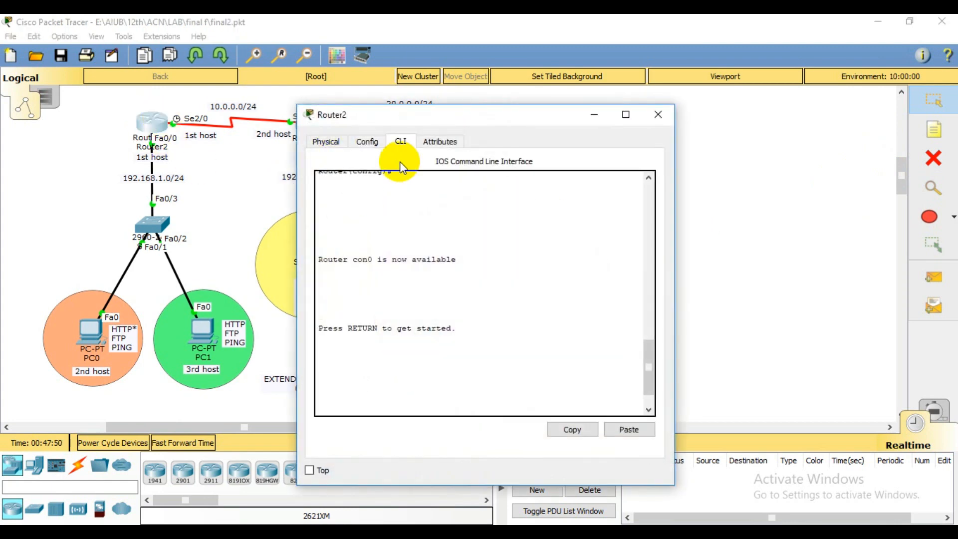
left_click(598, 119)
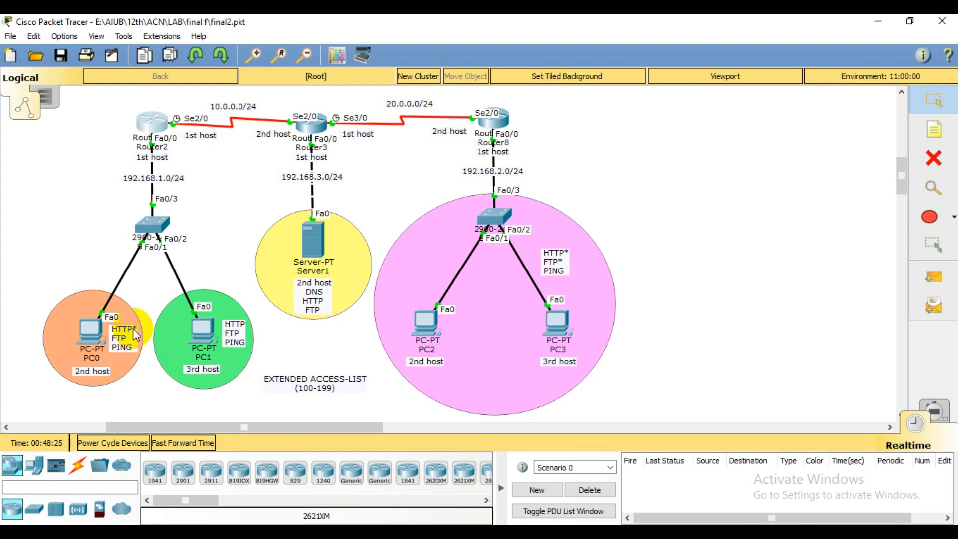
mouse_move(97, 330)
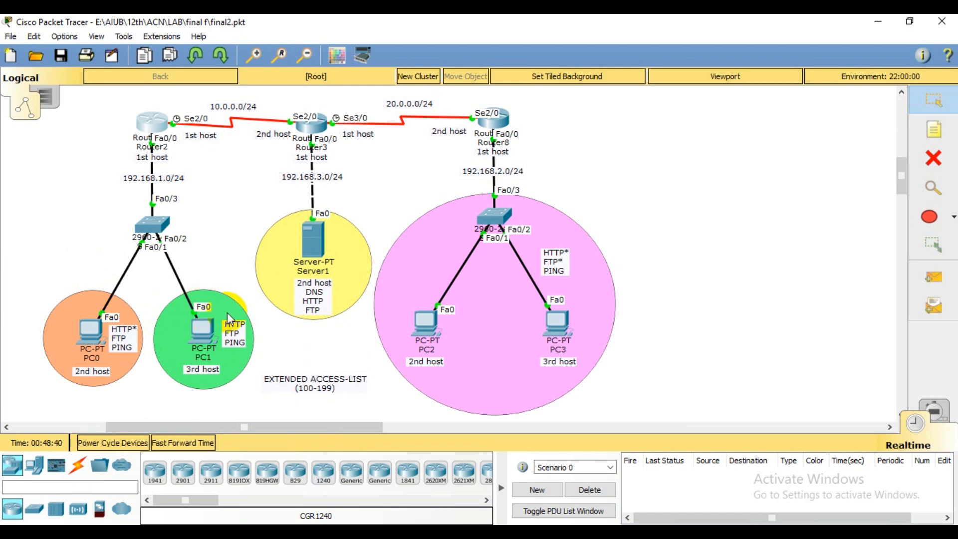
mouse_move(145, 219)
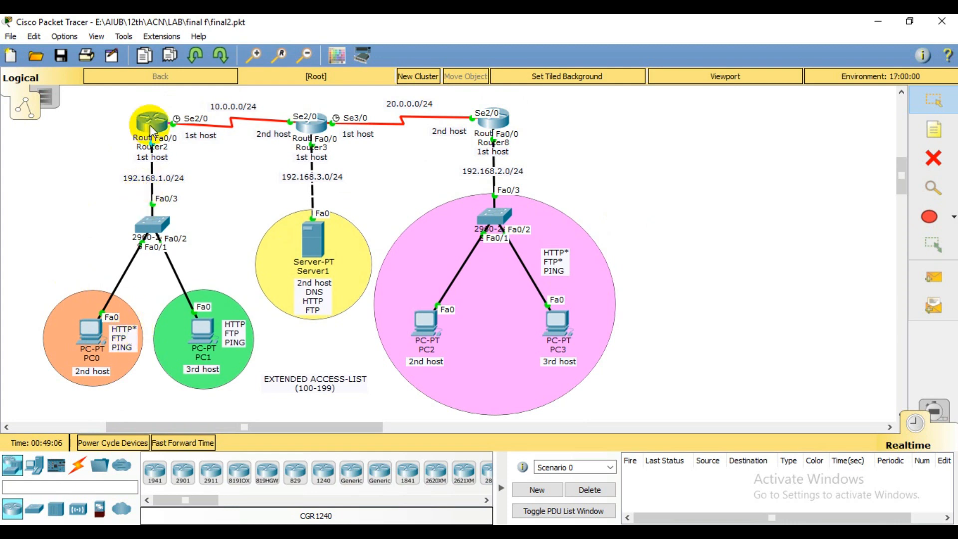
mouse_move(152, 123)
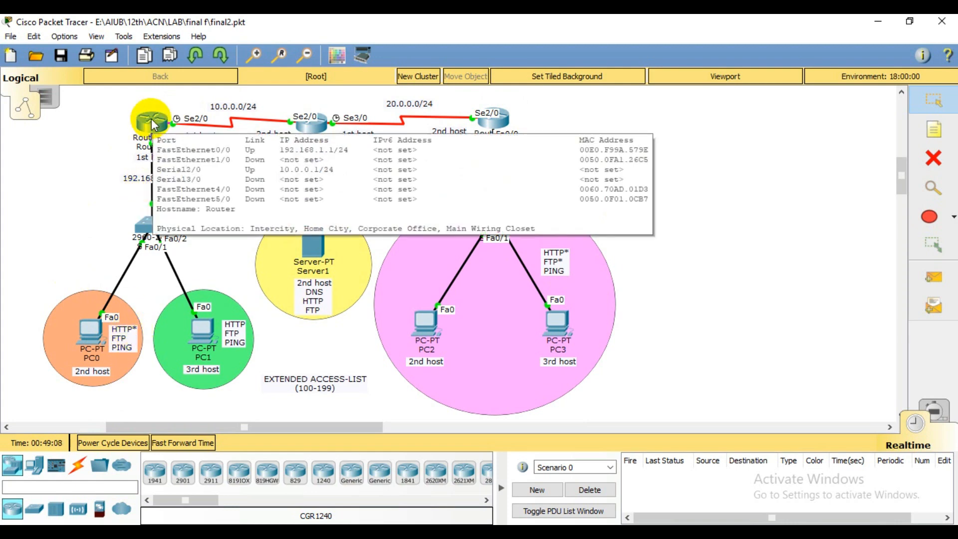
left_click(153, 124)
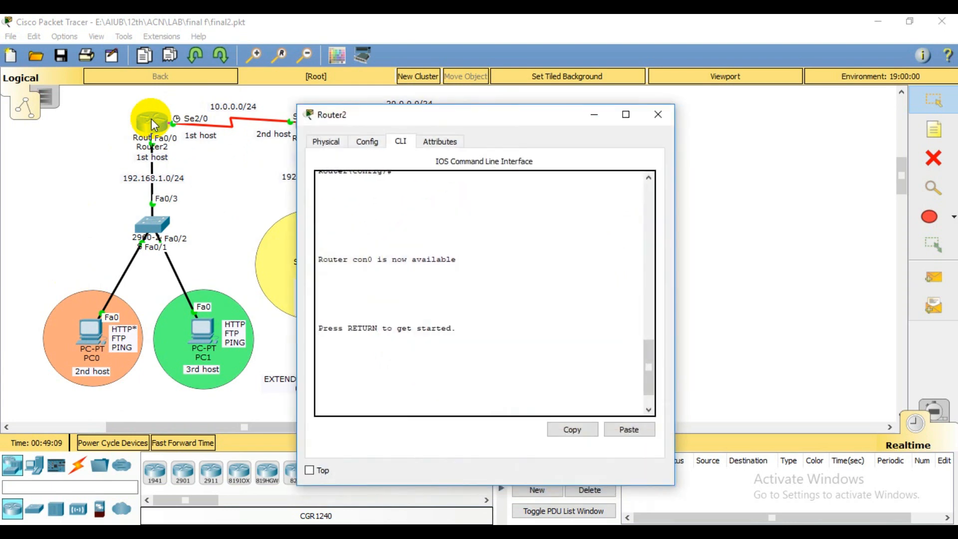
Start Router2's console session, move its window clear of the topology, and enter global configuration mode with EN and CONF T
left_click(414, 357)
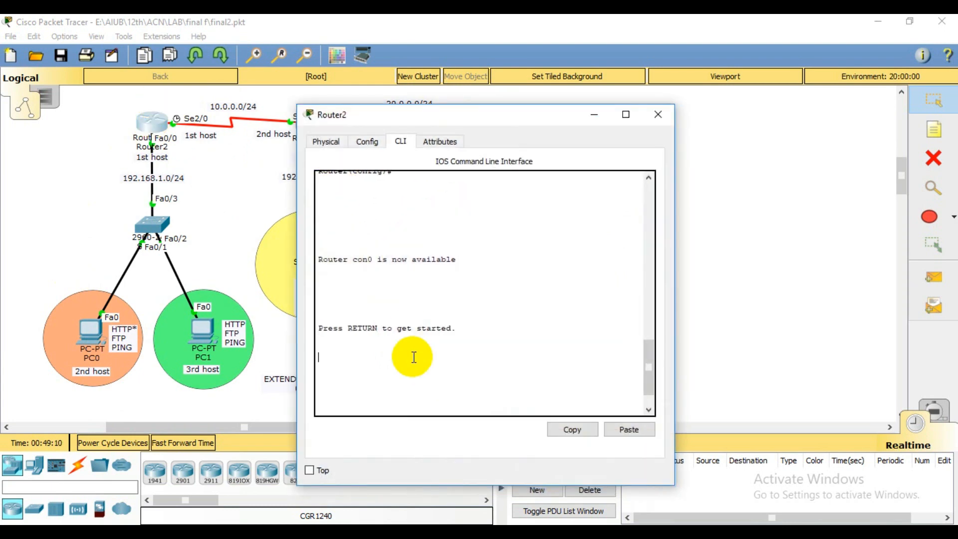
key("Return")
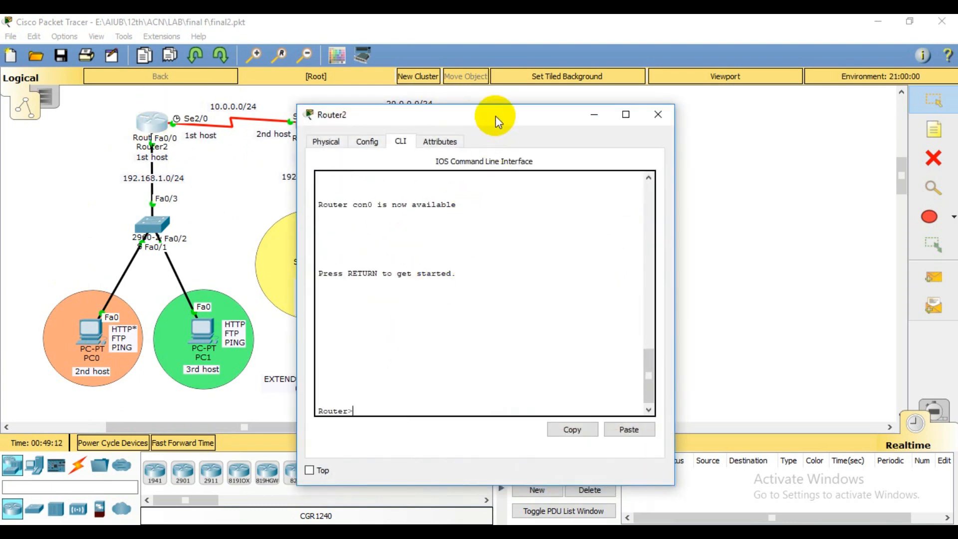
left_click_drag(495, 116, 718, 90)
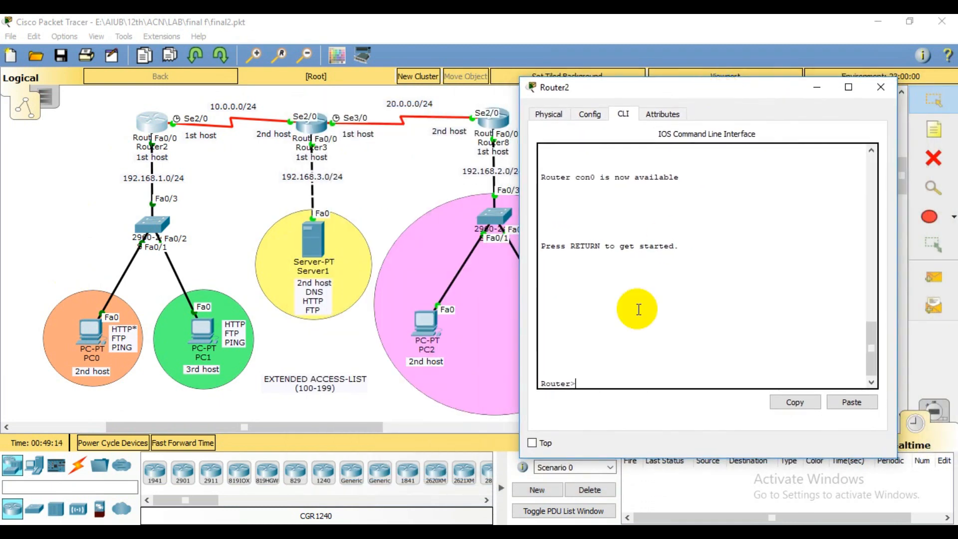
type("EN")
key("Return")
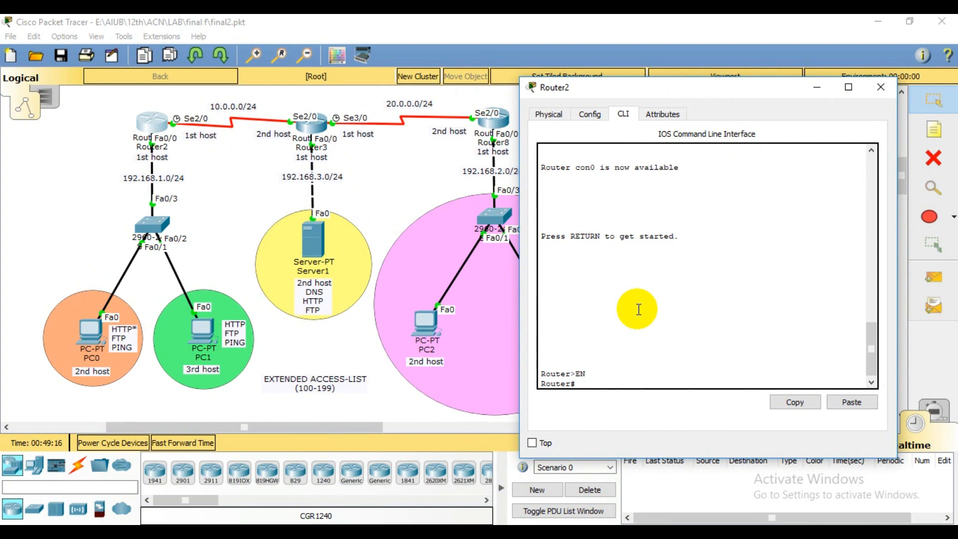
type("CONF T")
key("Return")
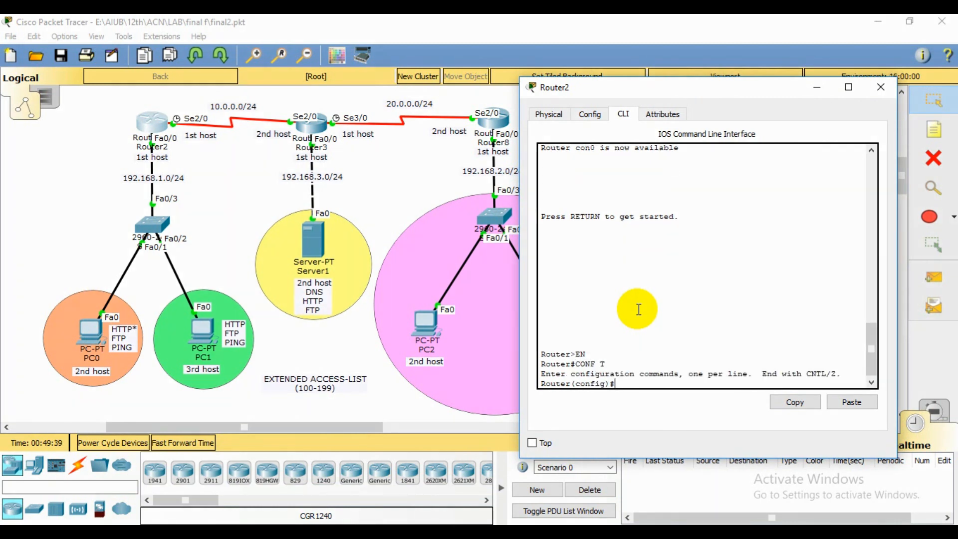
Begin the rule ACC 100 DENY and list its protocol options with context help, highlighting the tcp entry
type("ACC")
type("100 DENY")
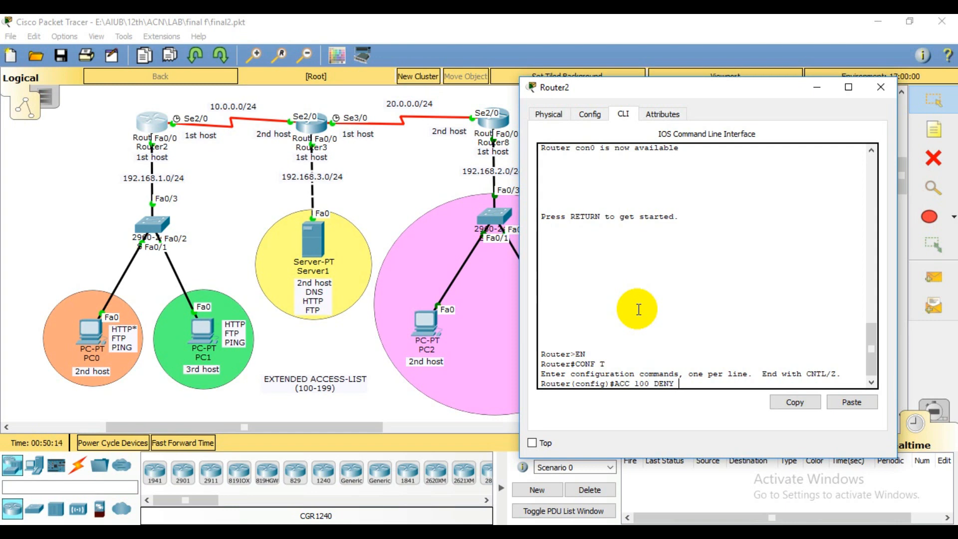
type("?")
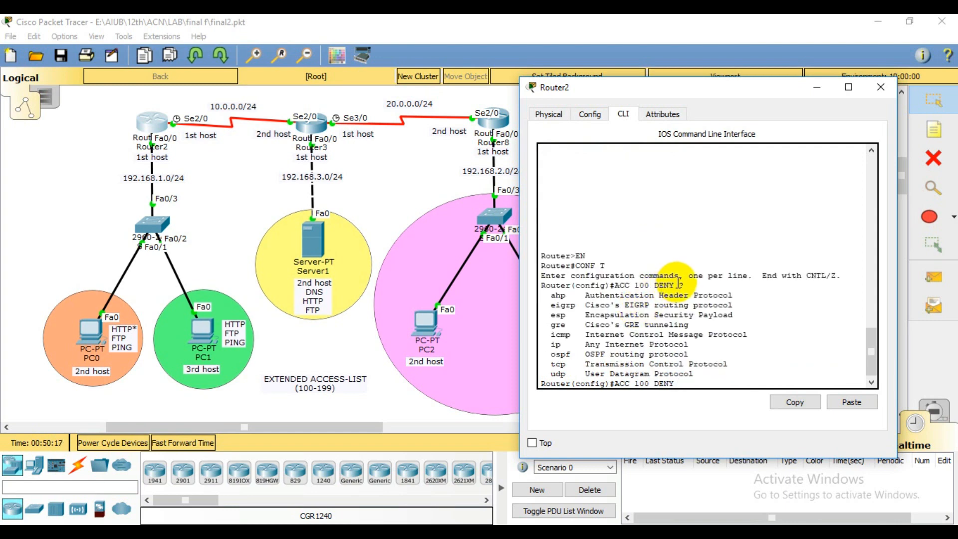
left_click_drag(679, 285, 688, 286)
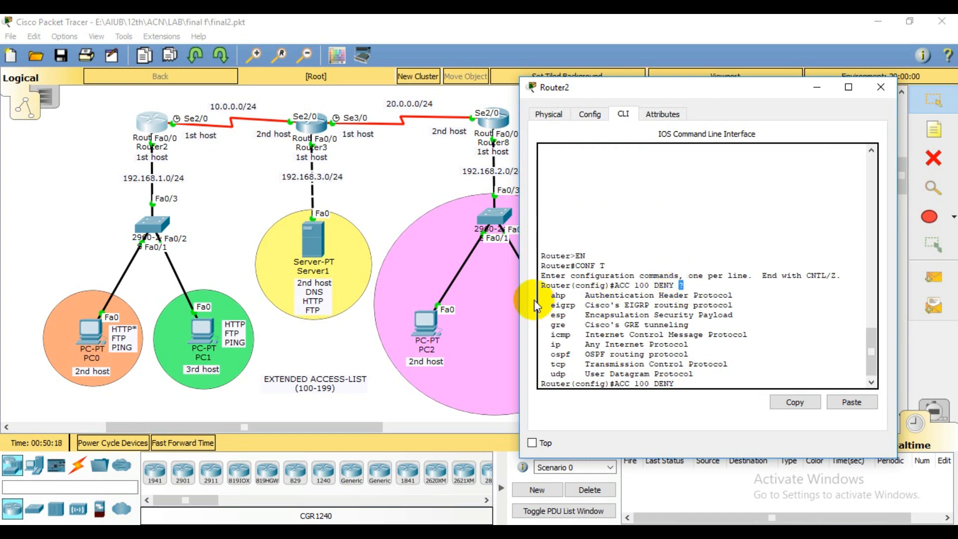
left_click_drag(543, 295, 697, 375)
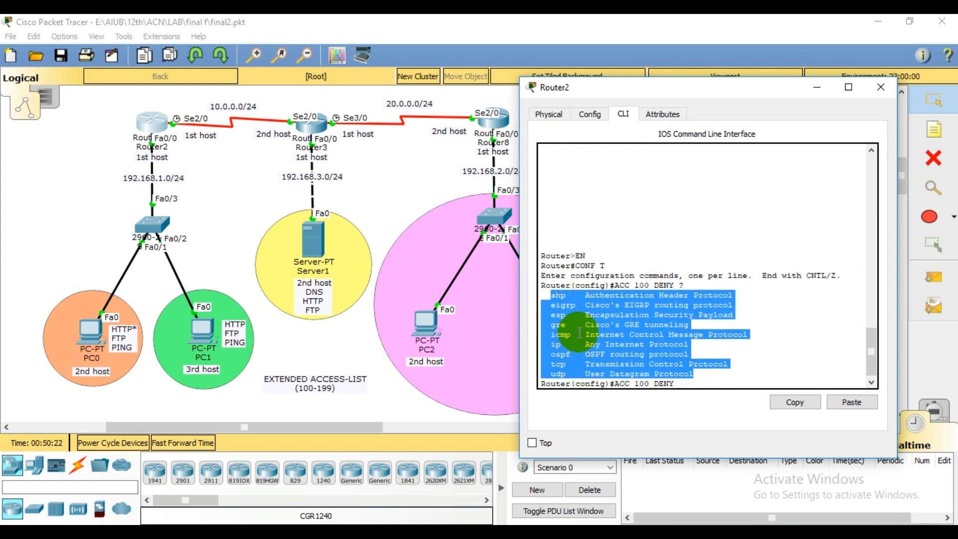
left_click(555, 355)
left_click(552, 365)
left_click_drag(552, 365, 731, 365)
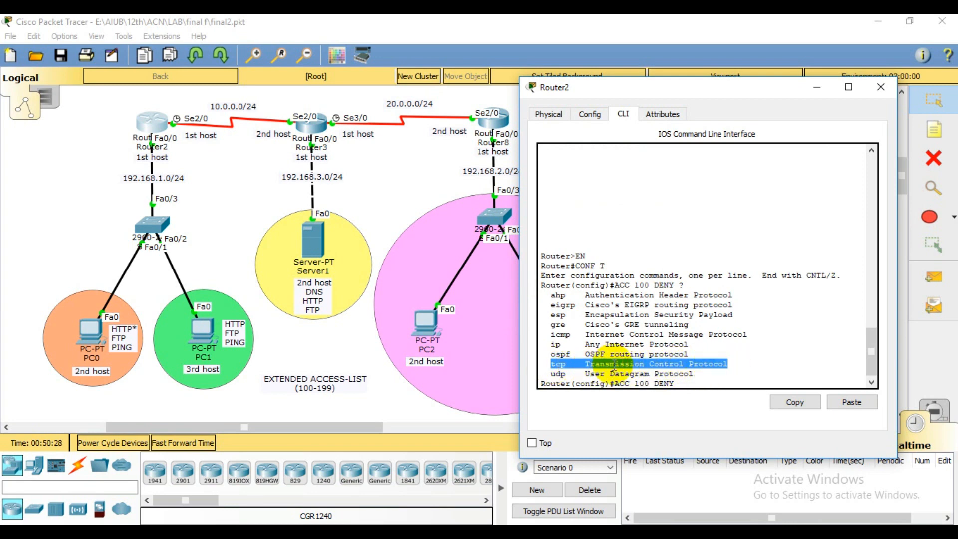
left_click(691, 386)
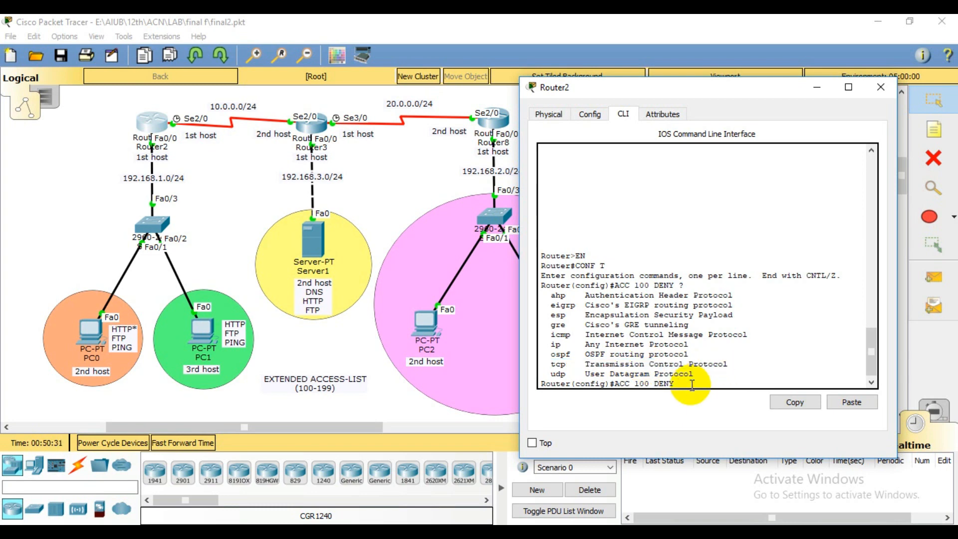
Extend the deny rule with TCP, source HOST 192.168.1.2 and destination HOST 182.168.3.2
type("TCP")
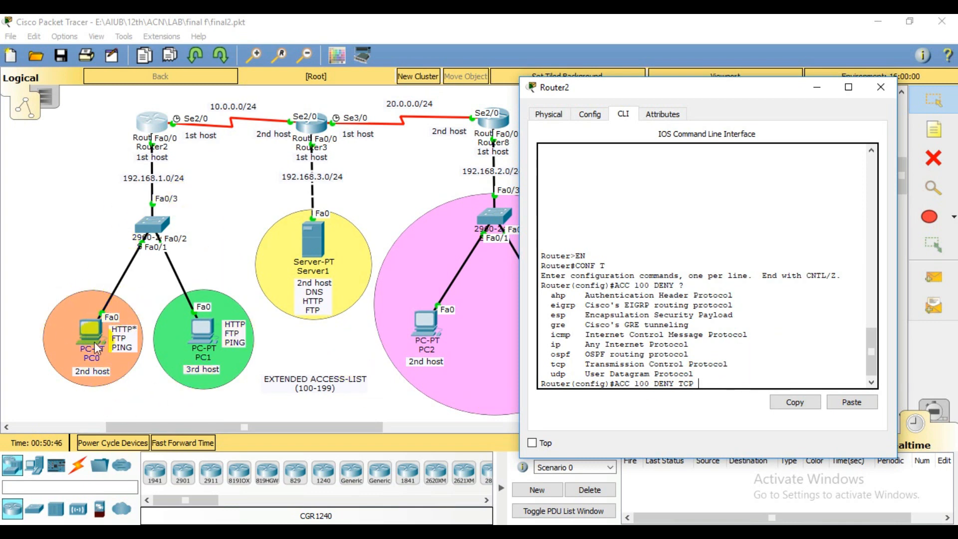
type("HO")
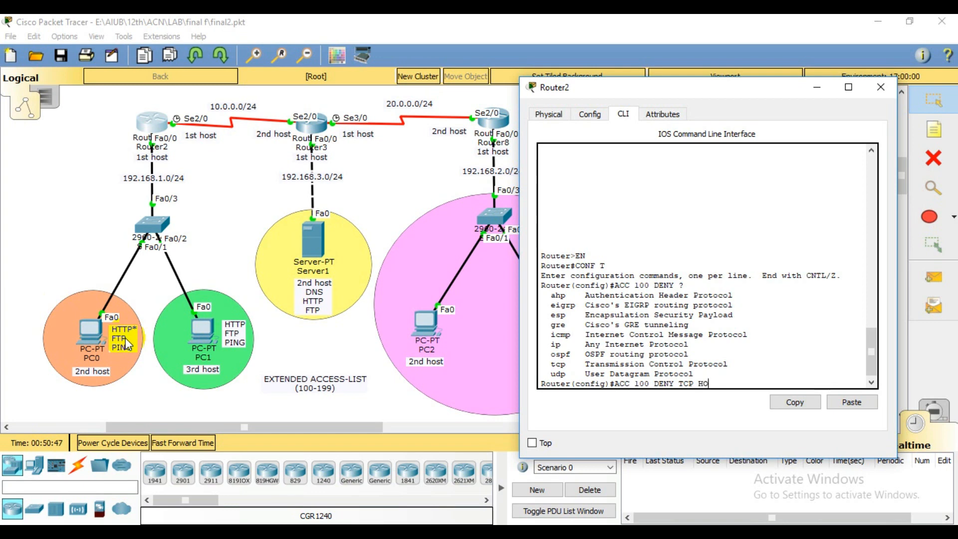
type("ST 192.168.1.2")
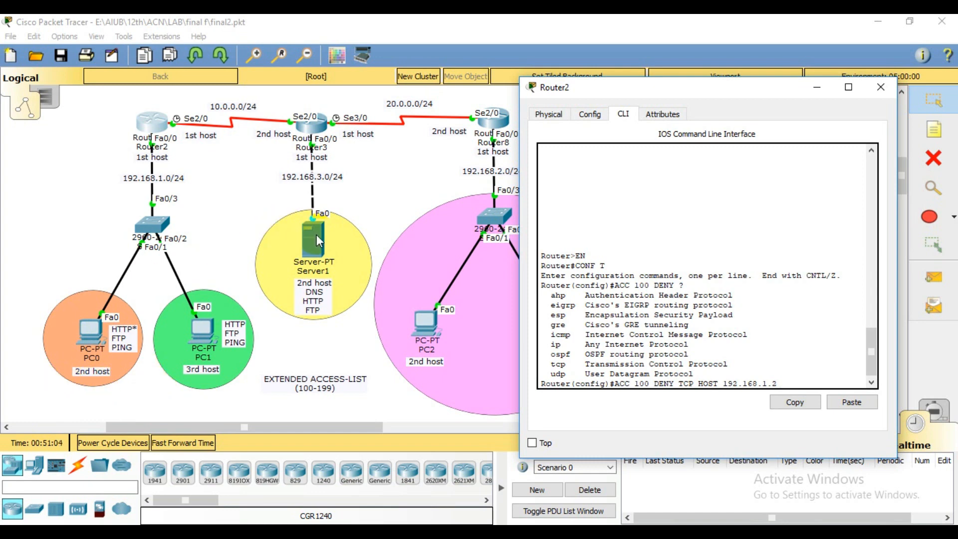
type("HOST")
type("182.168.")
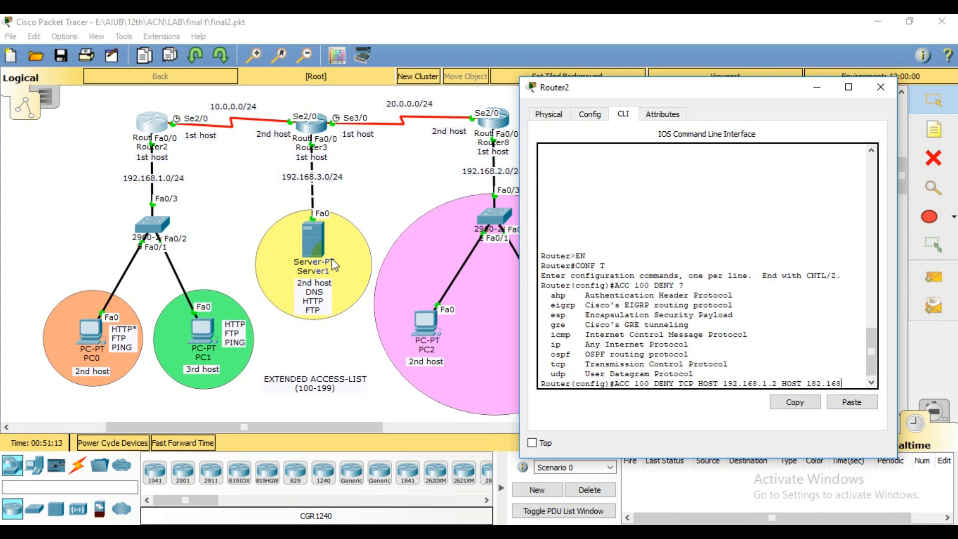
type("3.2")
List the match options available after the destination host and examine the eq entry and its description
type("?")
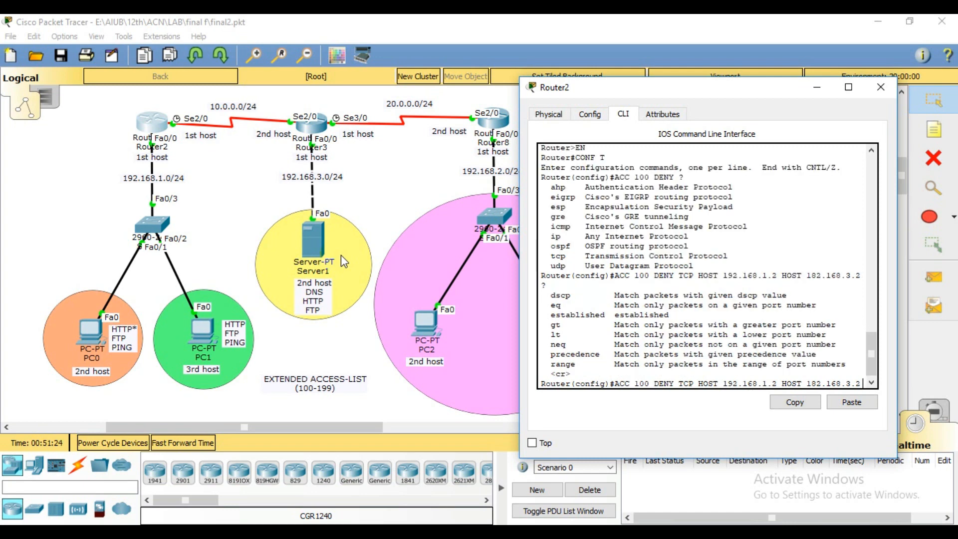
left_click_drag(549, 295, 739, 369)
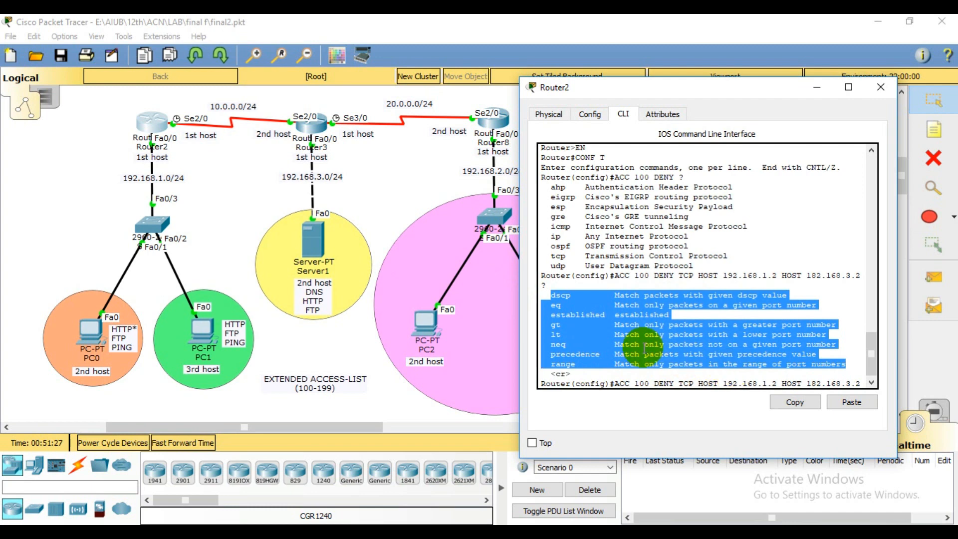
left_click(566, 306)
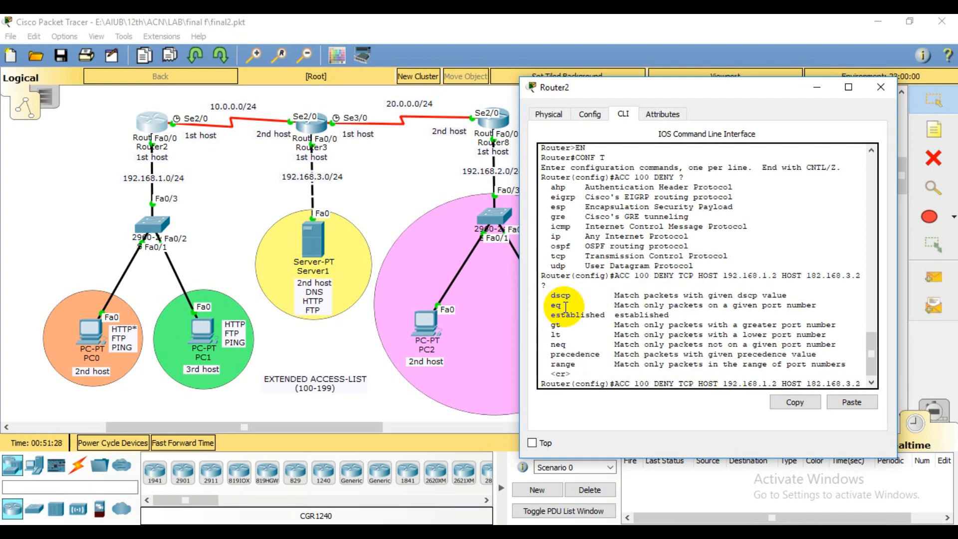
double_click(555, 306)
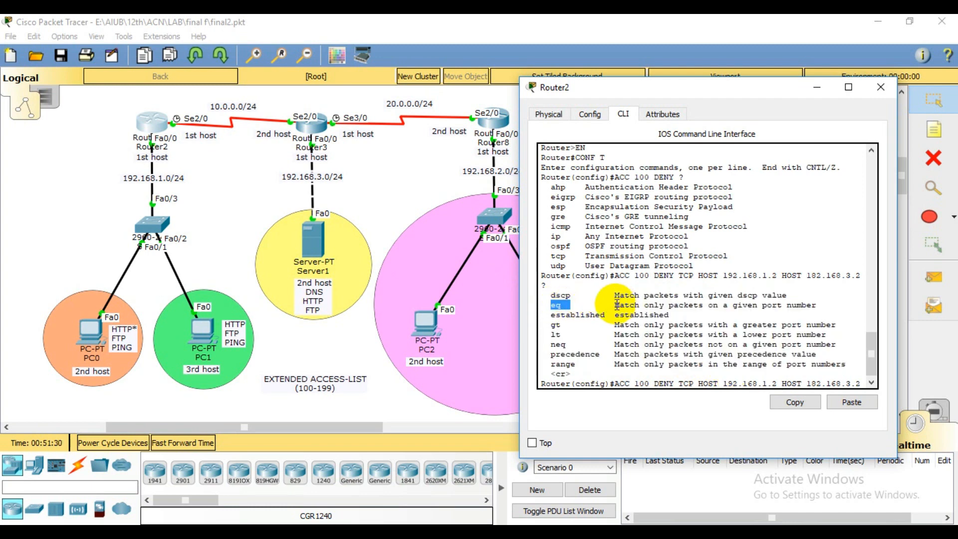
left_click_drag(615, 305, 824, 307)
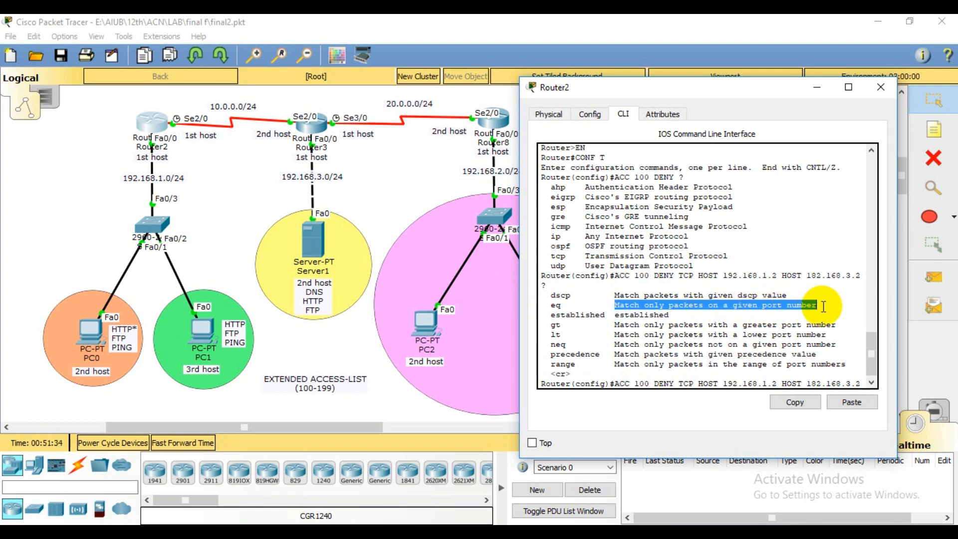
scroll(880, 334, "down", 1)
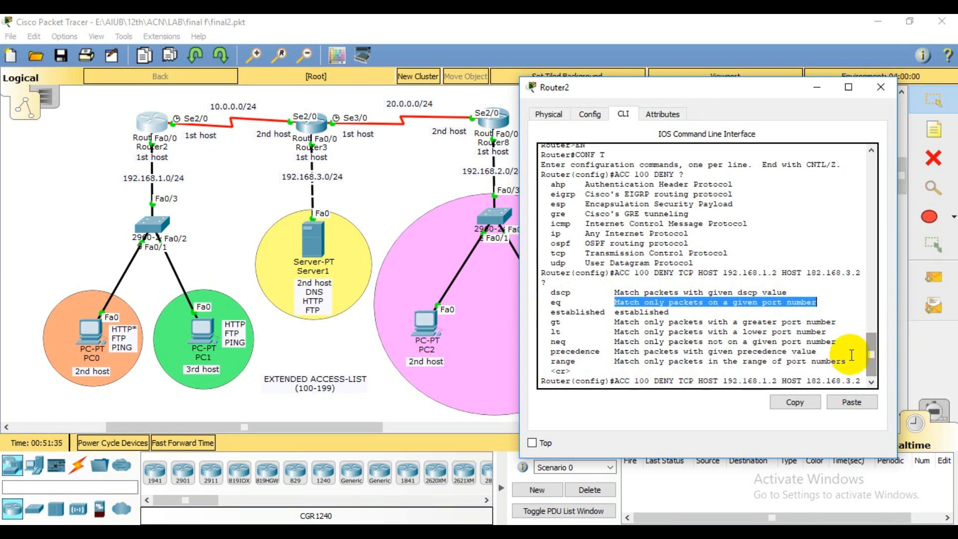
Correct the rule's destination host to 192.168.3.2 and append the EQ operator
left_click(859, 378)
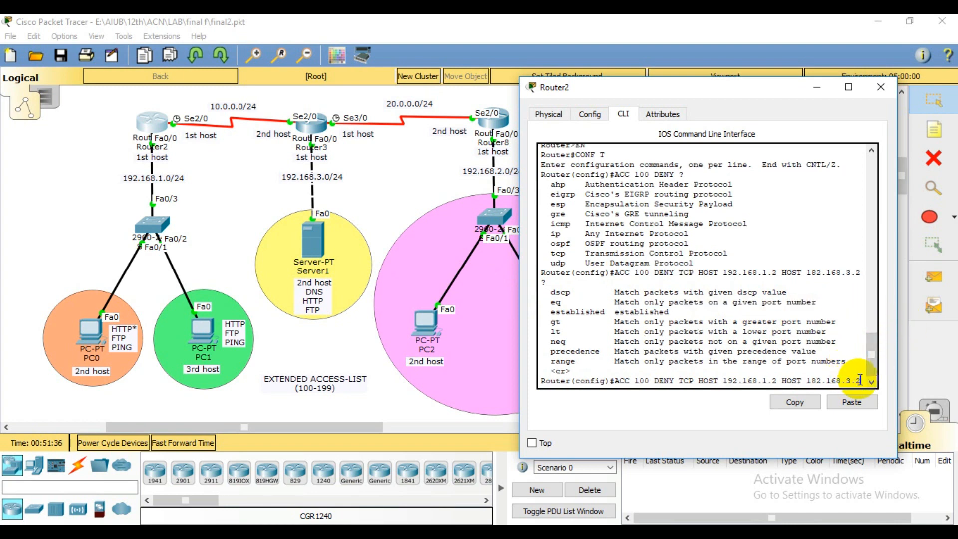
left_click(819, 381)
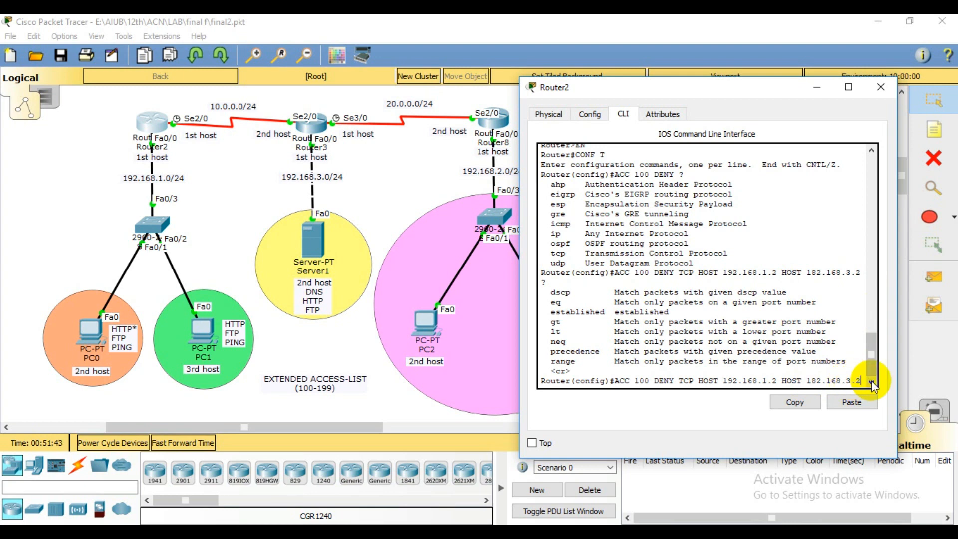
key("BackSpace")
key("BackSpace")
key("BackSpace")
key("BackSpace")
key("BackSpace")
key("BackSpace")
key("BackSpace")
key("BackSpace")
key("BackSpace")
key("BackSpace")
type("92.168.")
type("3.")
type("EQ")
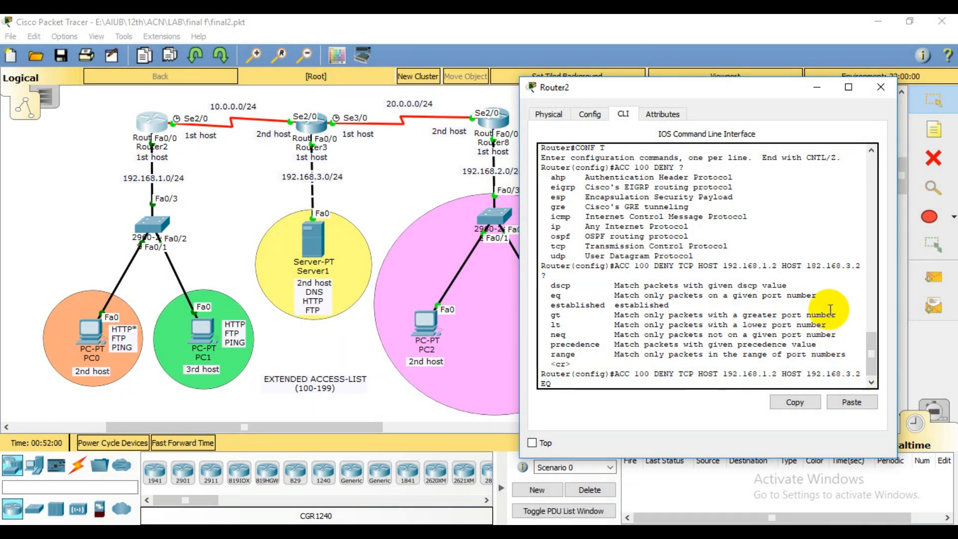
List the port options available after EQ and examine the ftp through www entries, including the HTTP port
type(" ?")
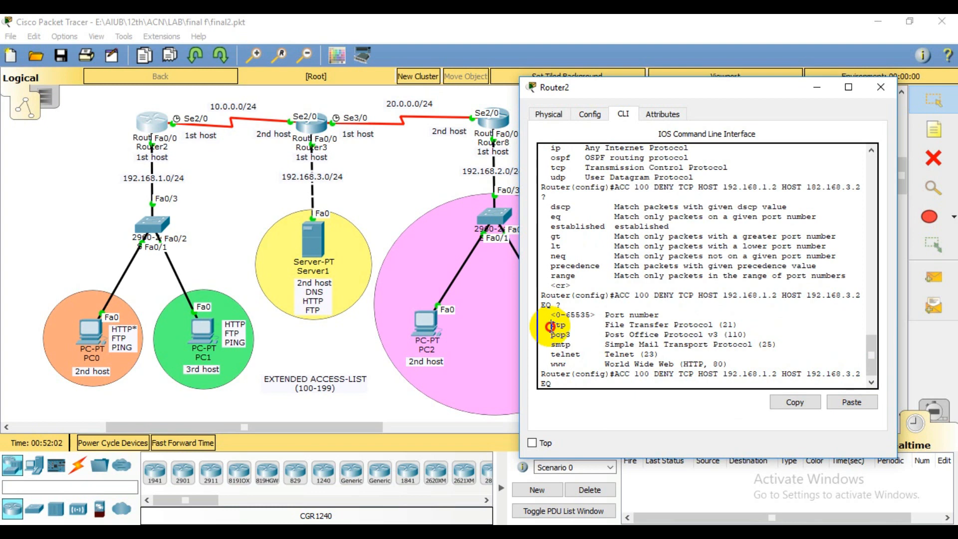
left_click_drag(552, 325, 568, 327)
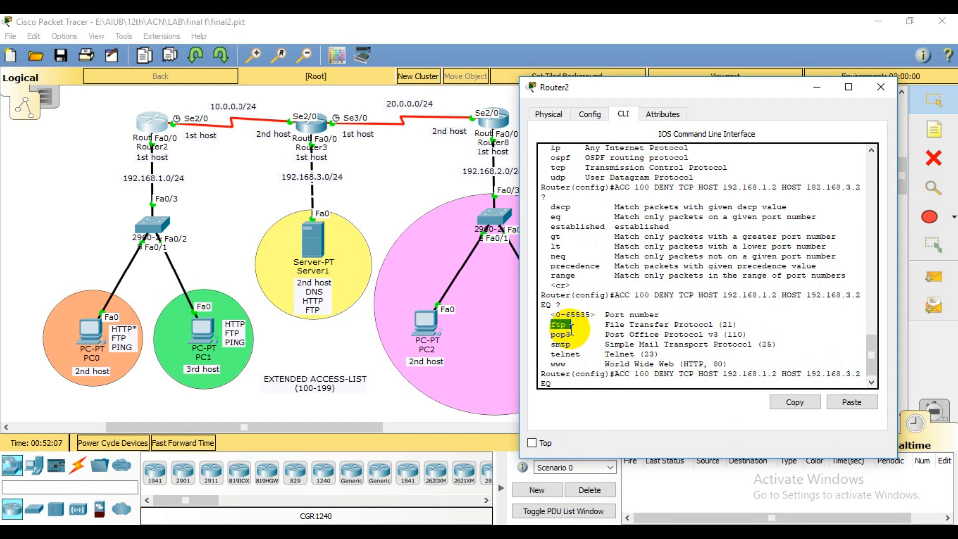
left_click_drag(551, 335, 572, 364)
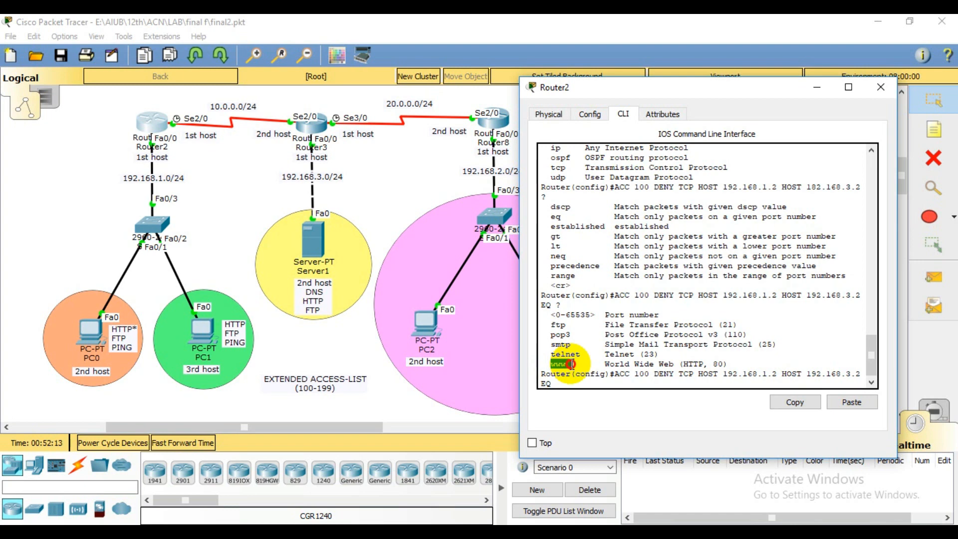
left_click_drag(683, 364, 726, 364)
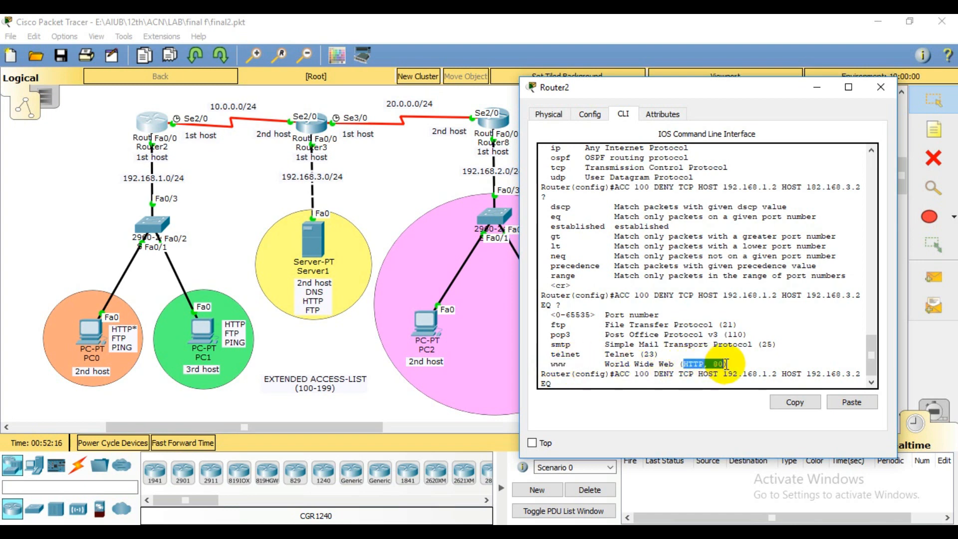
left_click(727, 364)
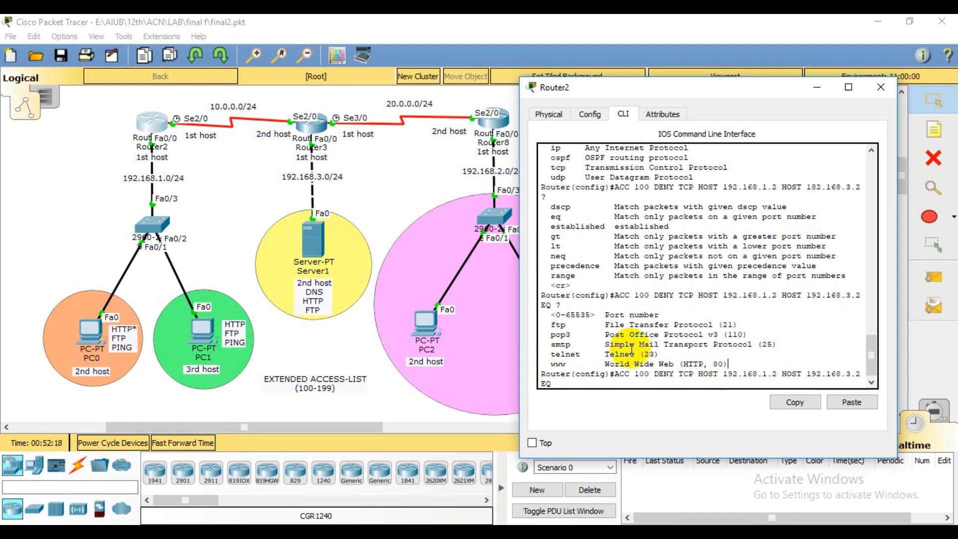
left_click_drag(554, 325, 734, 361)
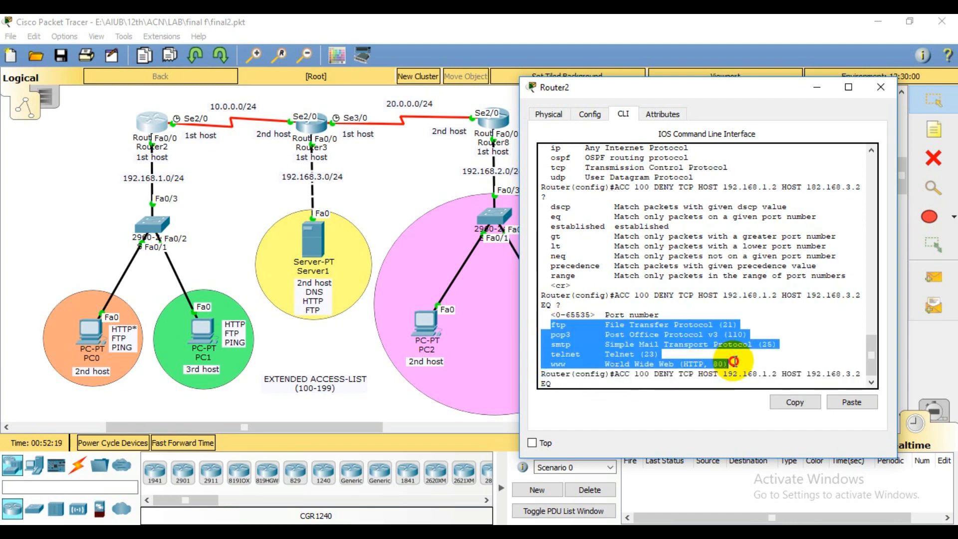
left_click(597, 384)
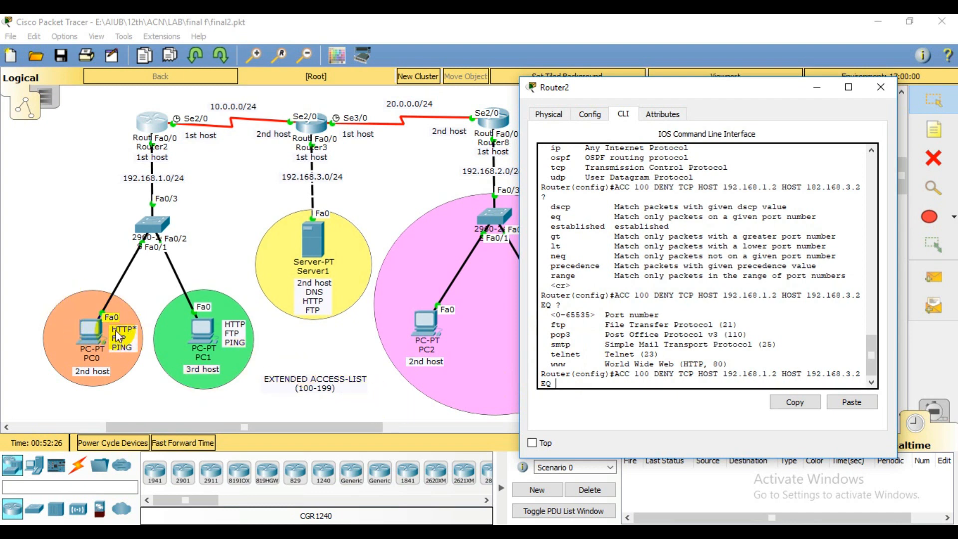
Complete the deny rule with the WWW port, submit it, and highlight the finished command for review
left_click(585, 385)
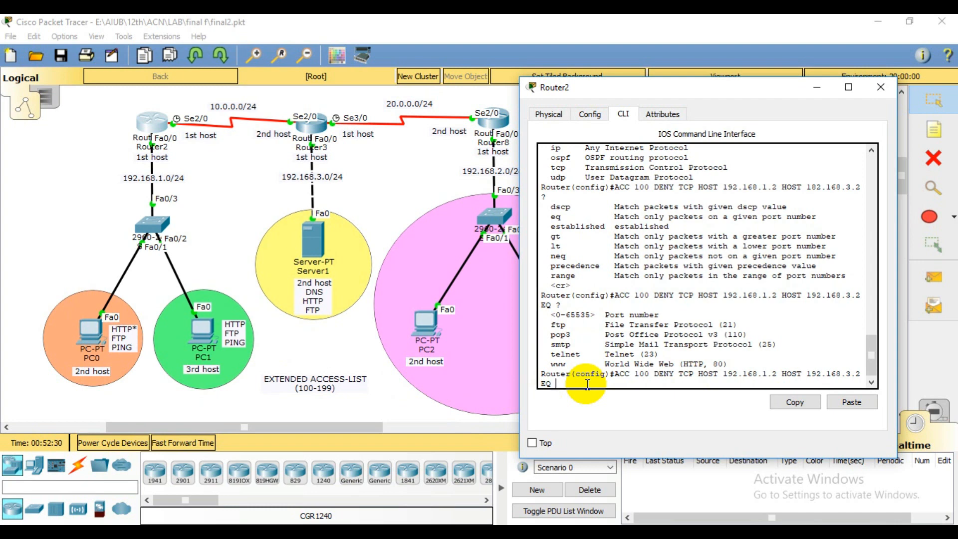
type("WWW")
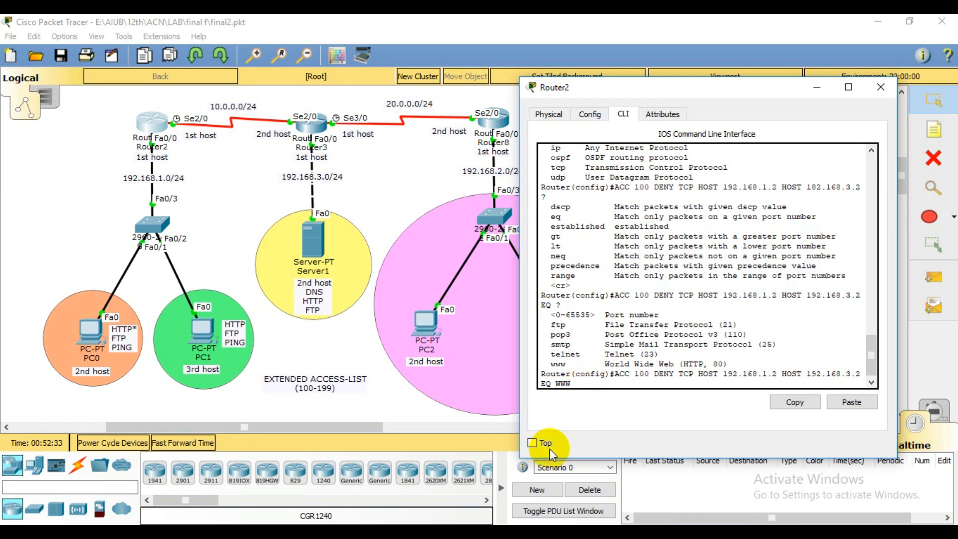
key("Return")
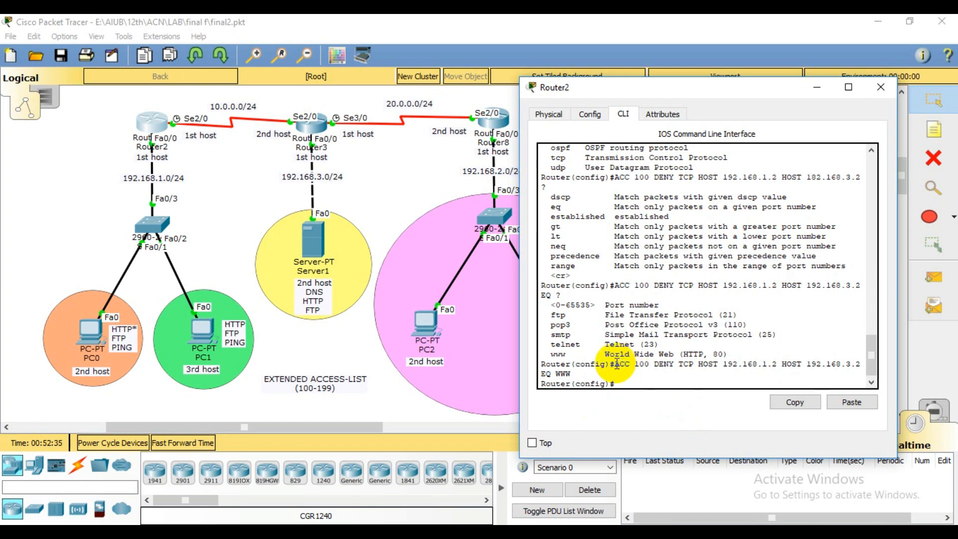
left_click_drag(615, 364, 620, 373)
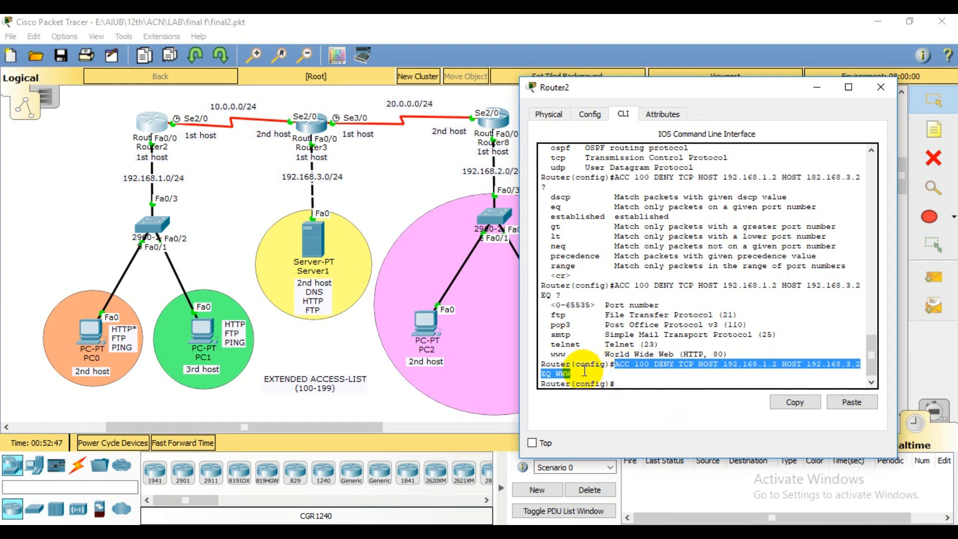
Add a rule to access list 100 on Router2 permitting IP traffic from any source to any destination
left_click(568, 377)
left_click_drag(556, 375, 578, 375)
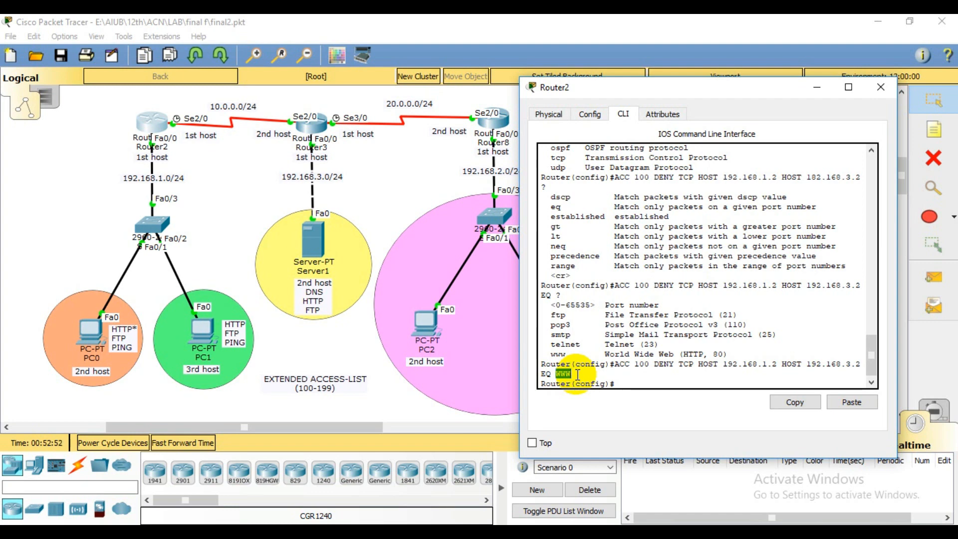
left_click(587, 371)
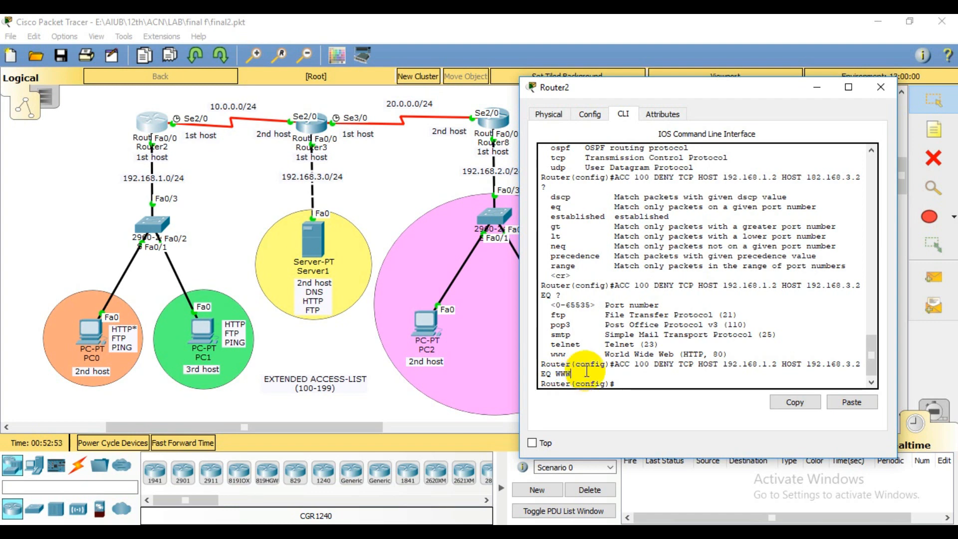
left_click(615, 384)
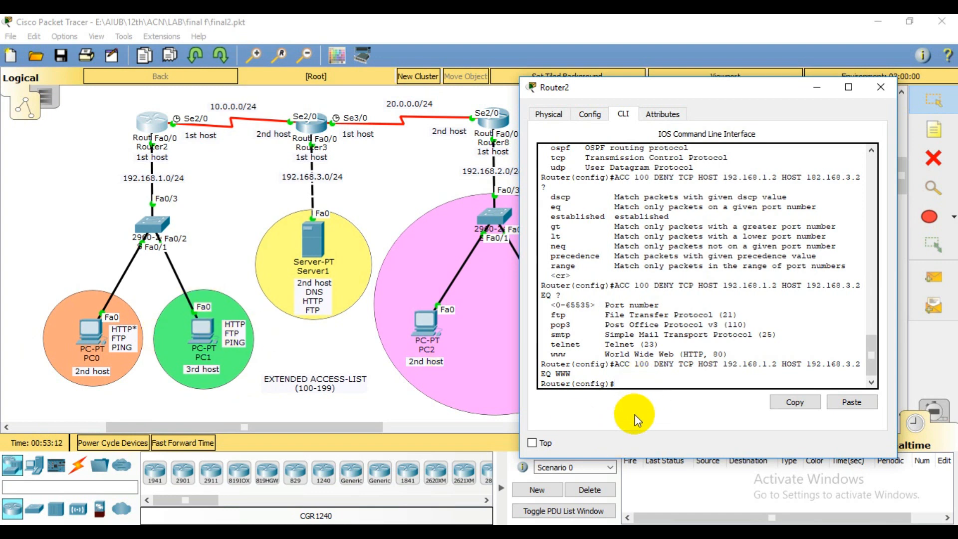
type("ACC 100 PERMIT IP ANY")
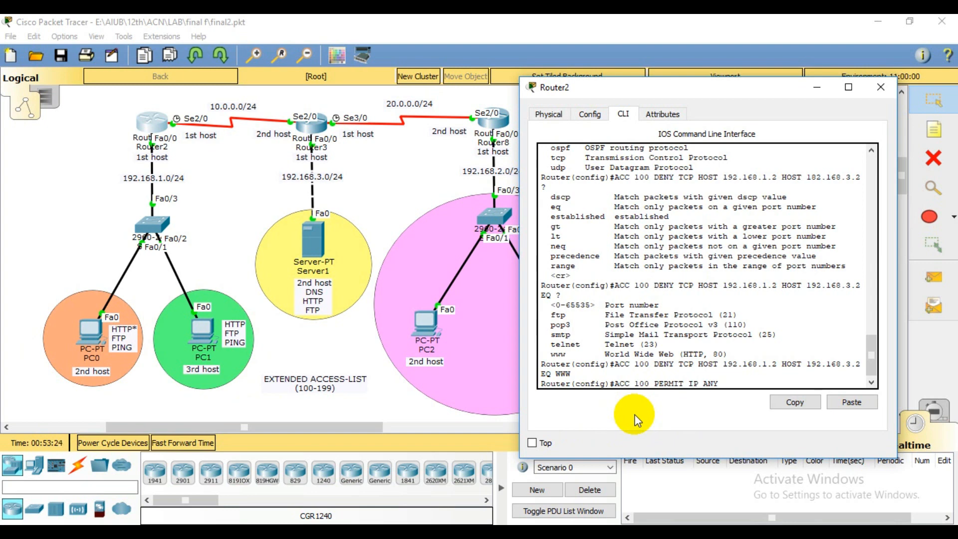
type("ANY")
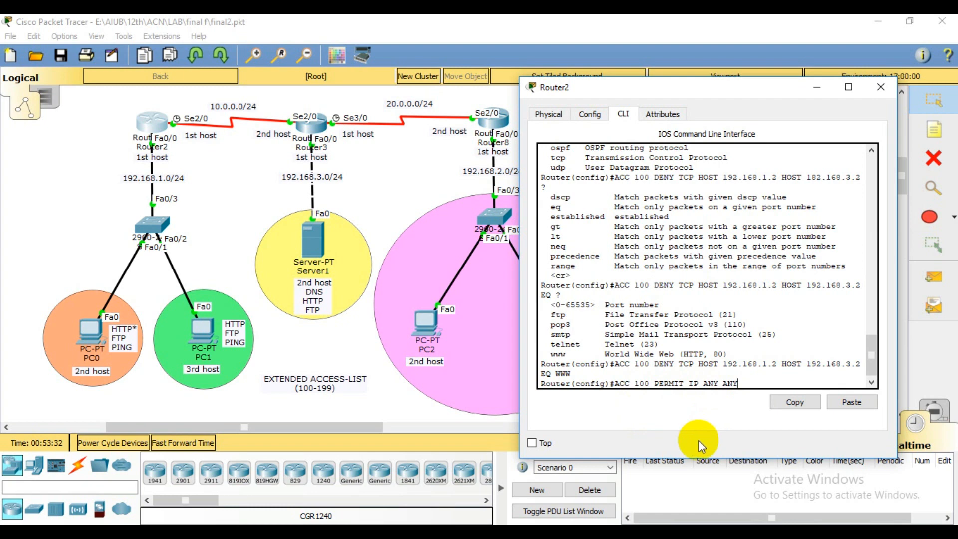
key("Return")
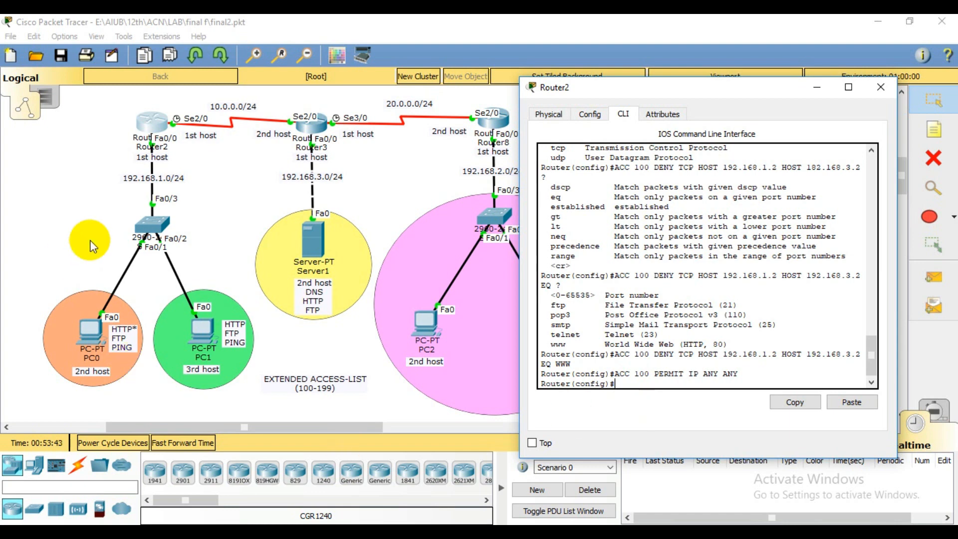
Apply access list 100 in the outbound direction on Router2's serial interface S2/0
left_click_drag(22, 171, 235, 403)
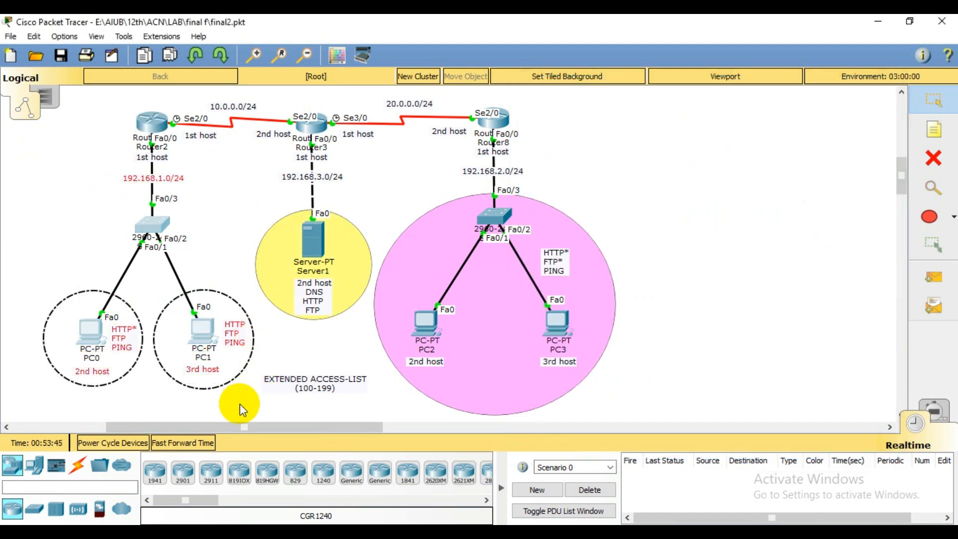
left_click_drag(183, 96, 652, 284)
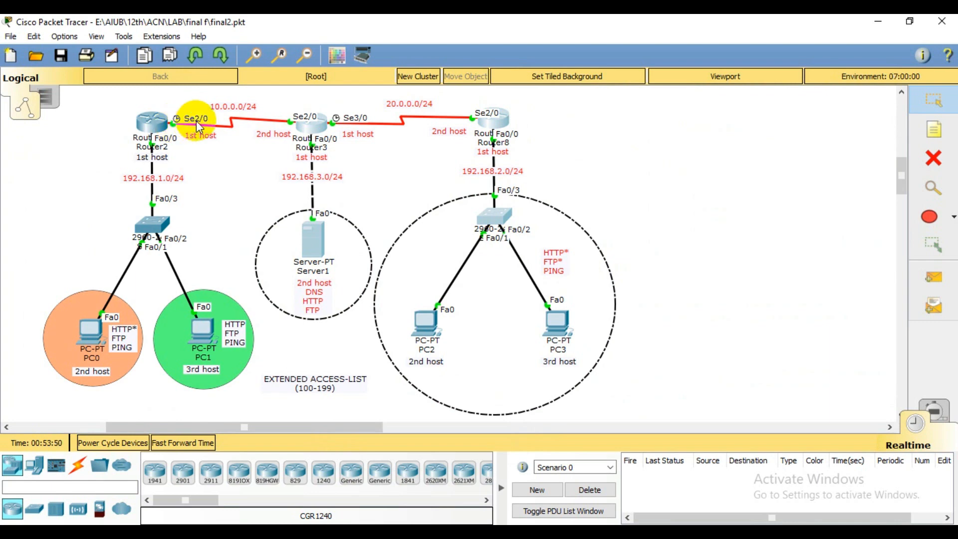
left_click(150, 123)
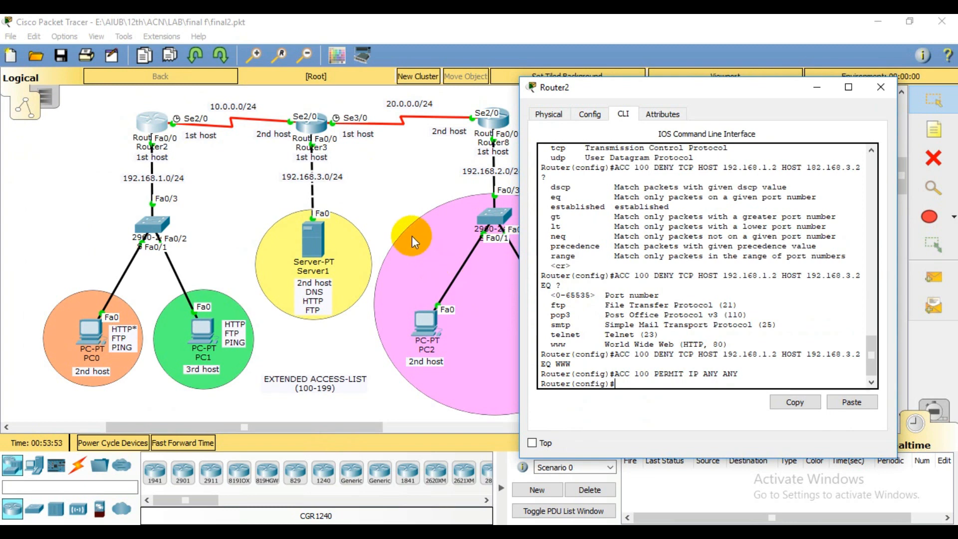
type("INT S2/0")
key("Return")
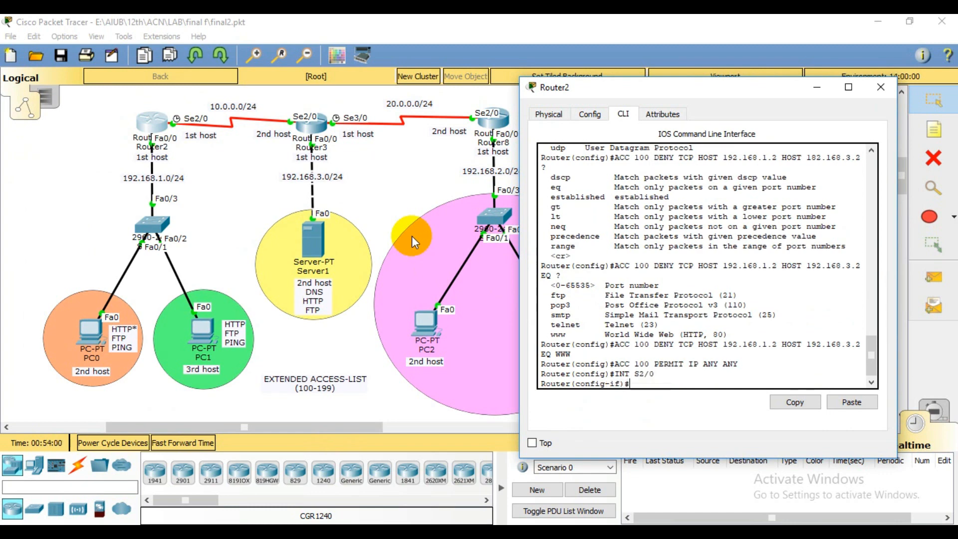
type("IP ACC")
type("100 OUT")
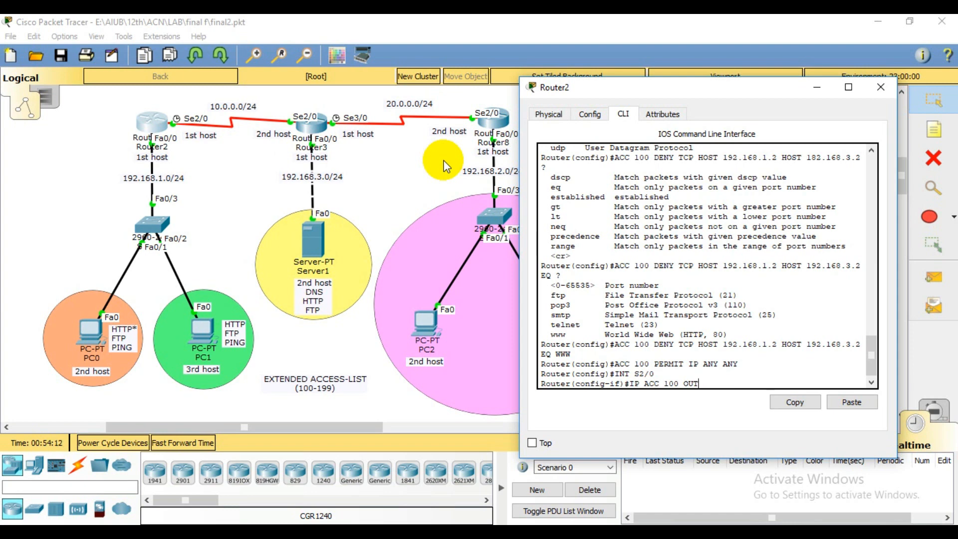
key("Return")
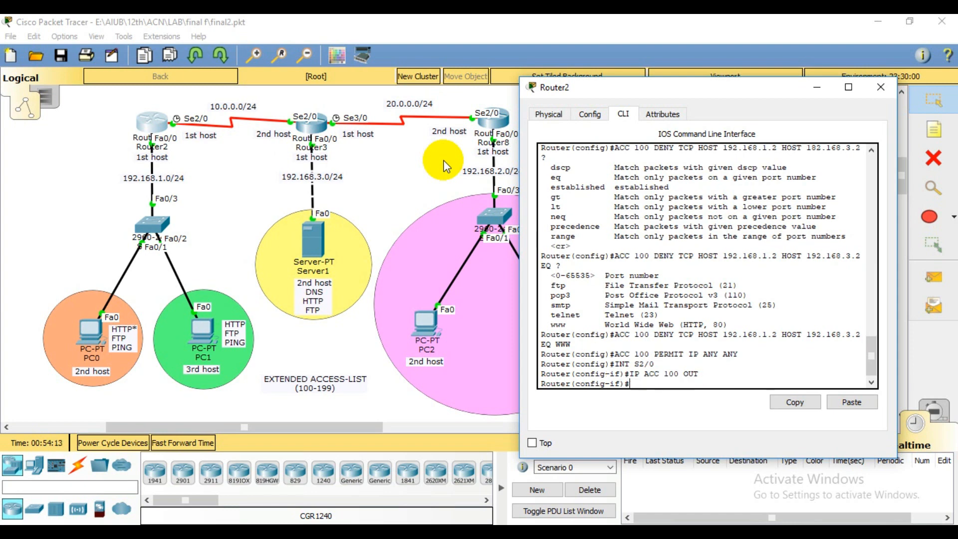
left_click(821, 88)
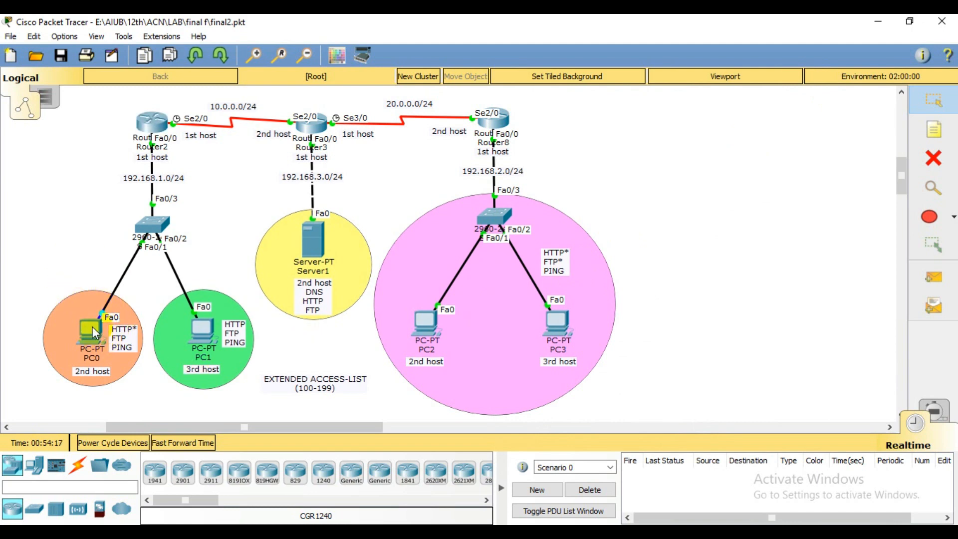
Test ping access by sending a simple PDU to Server1 from PC0 and another from PC1
mouse_move(95, 333)
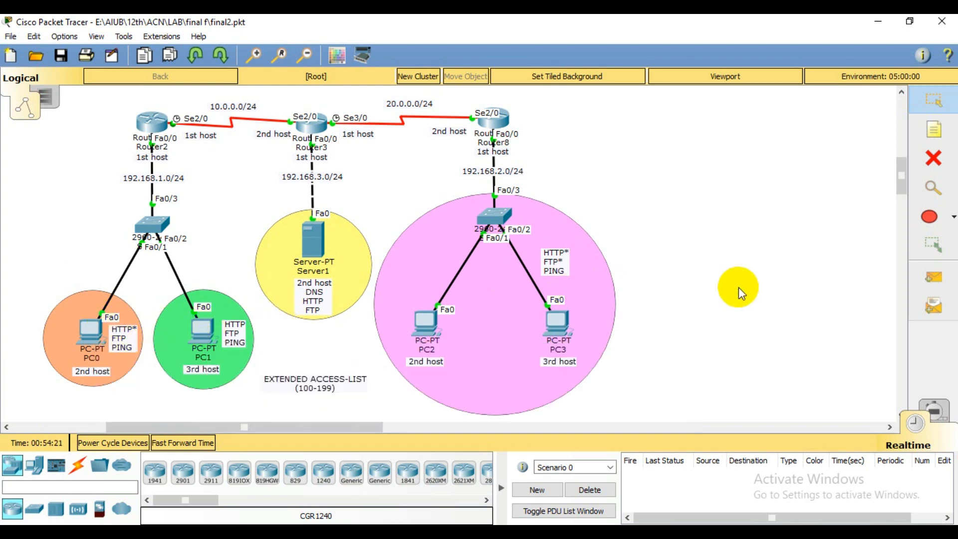
left_click(933, 277)
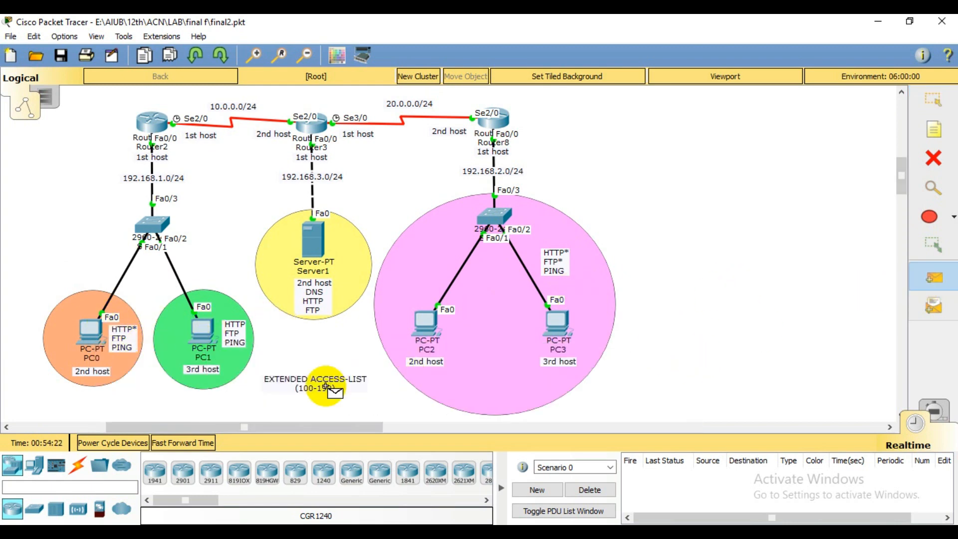
left_click(90, 330)
left_click(311, 252)
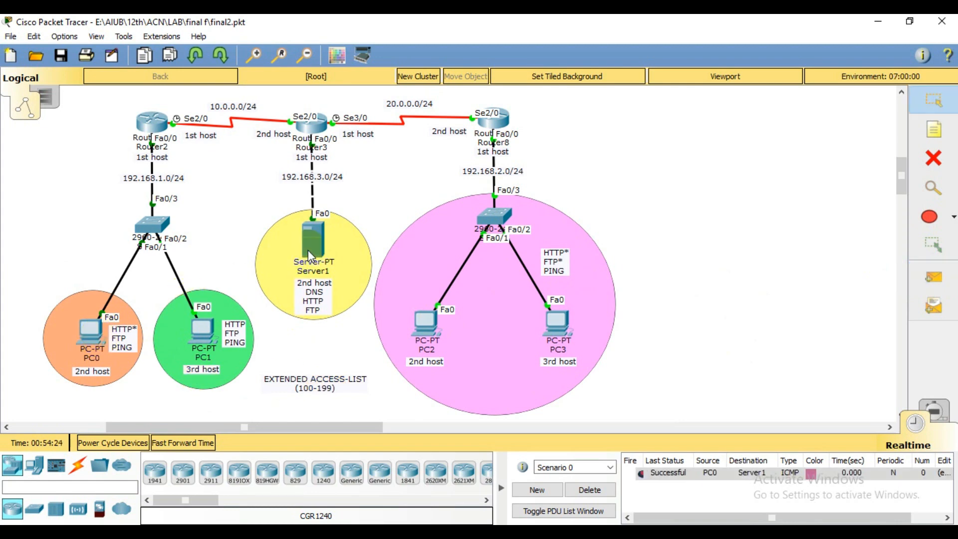
left_click(934, 276)
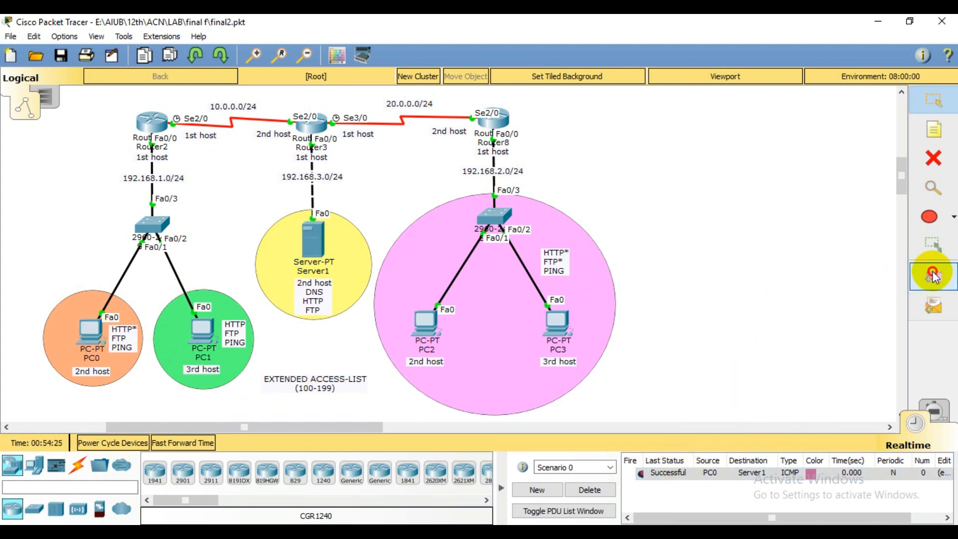
left_click(122, 349)
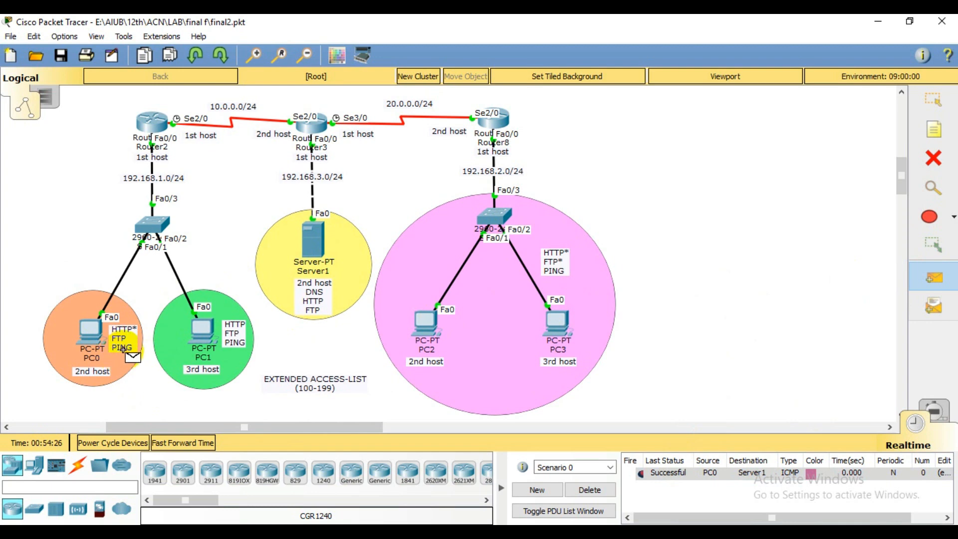
left_click(197, 328)
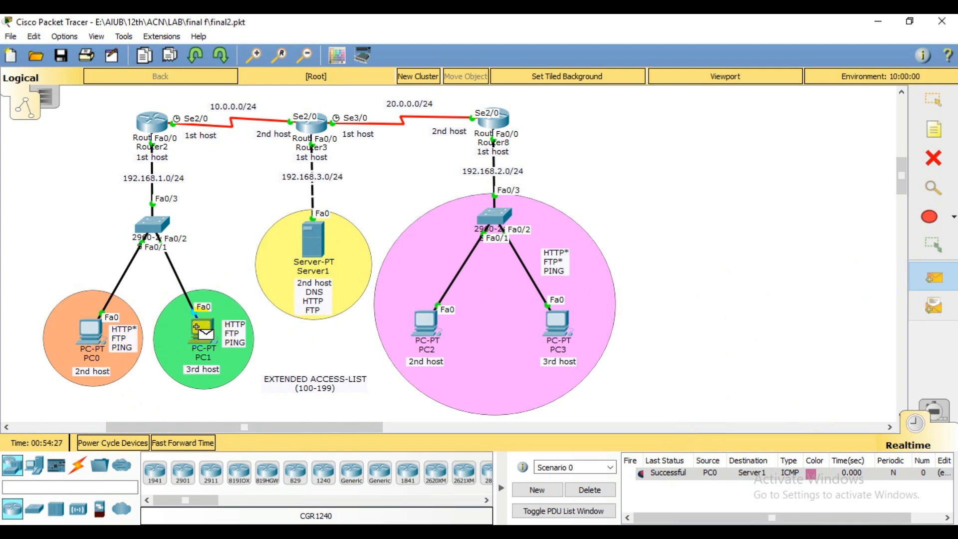
left_click(313, 244)
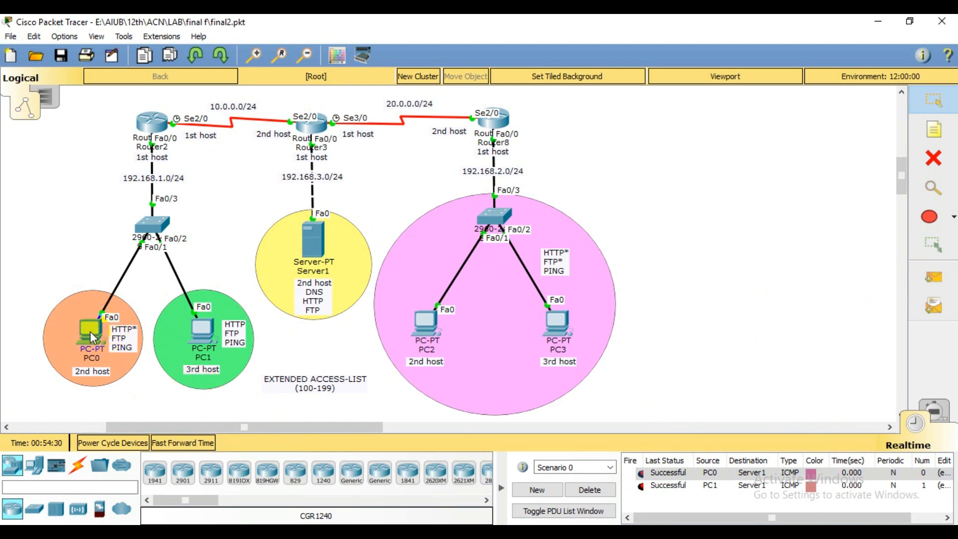
mouse_move(122, 338)
left_click(89, 331)
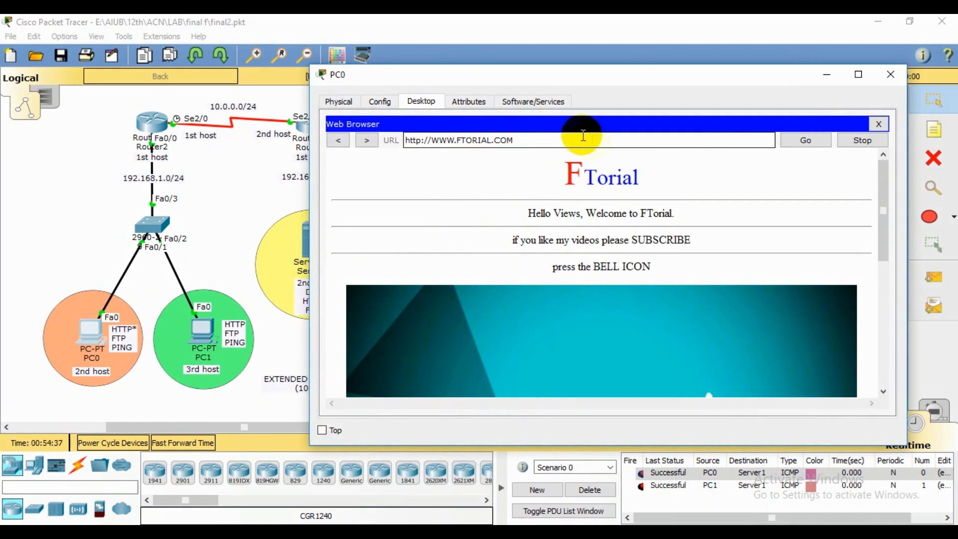
left_click(879, 124)
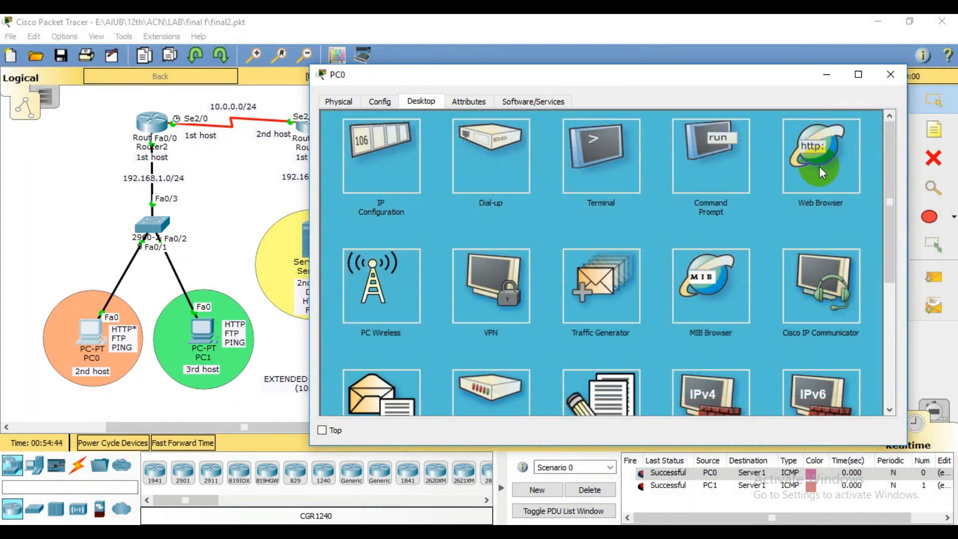
left_click(820, 166)
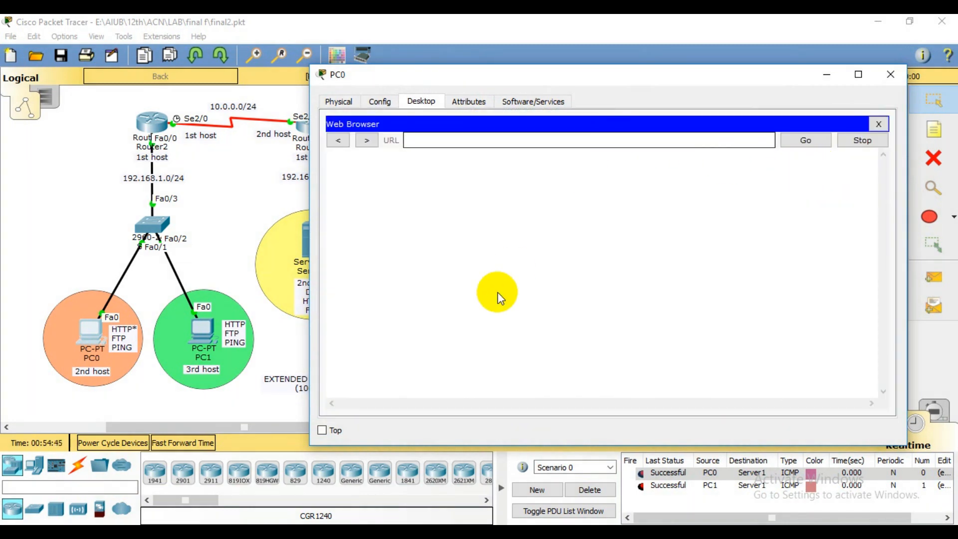
type("www.FTORIAL.COM")
key("Return")
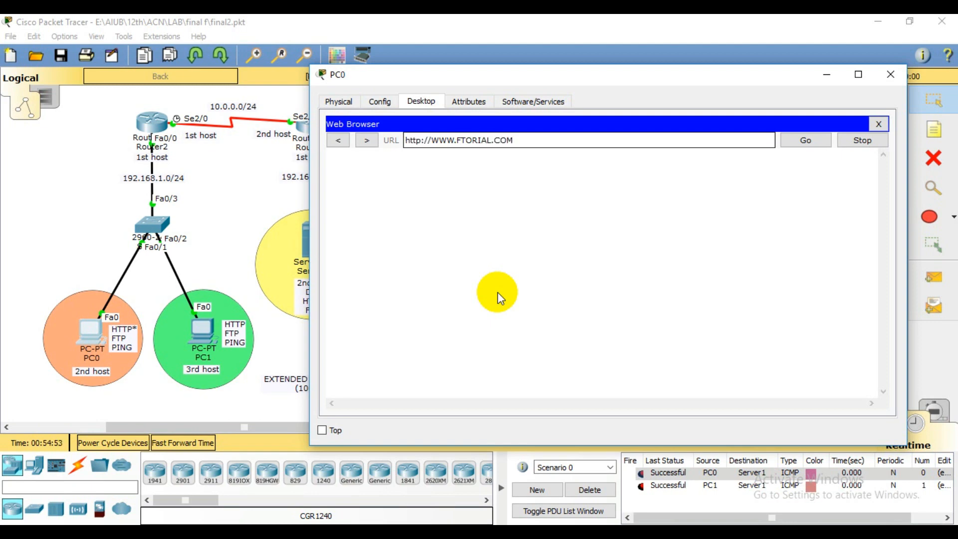
left_click(807, 141)
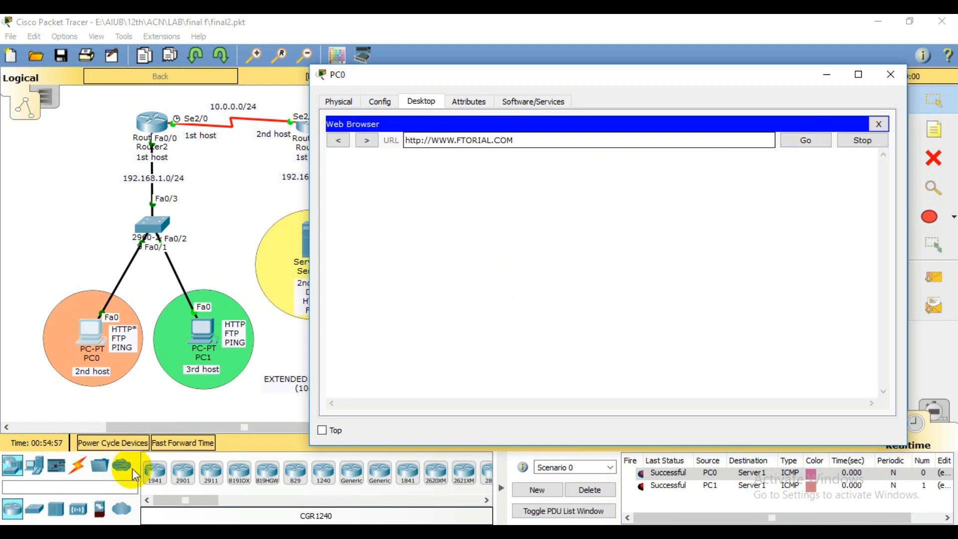
Fast-forward the simulation time and examine the response to the web request in PC0's browser
left_click(175, 443)
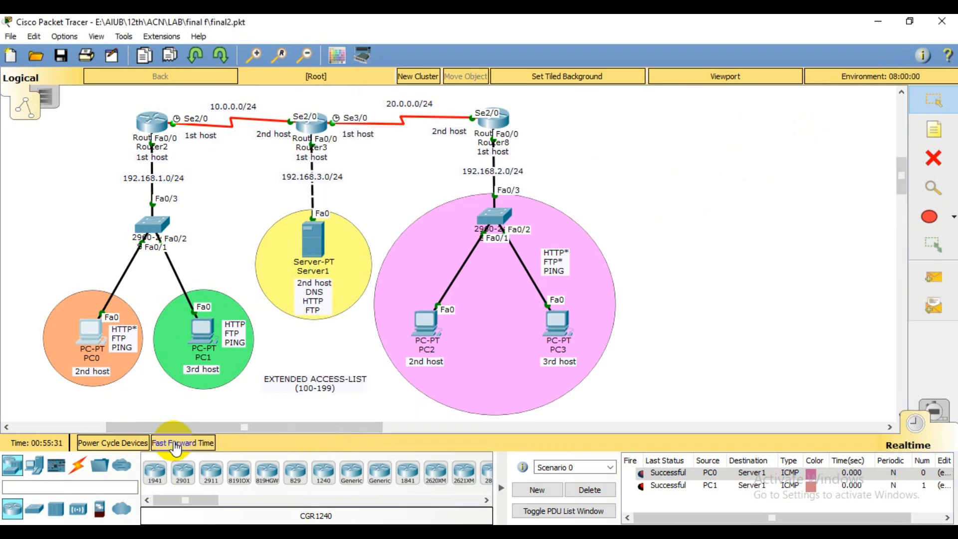
left_click(176, 443)
left_click(90, 335)
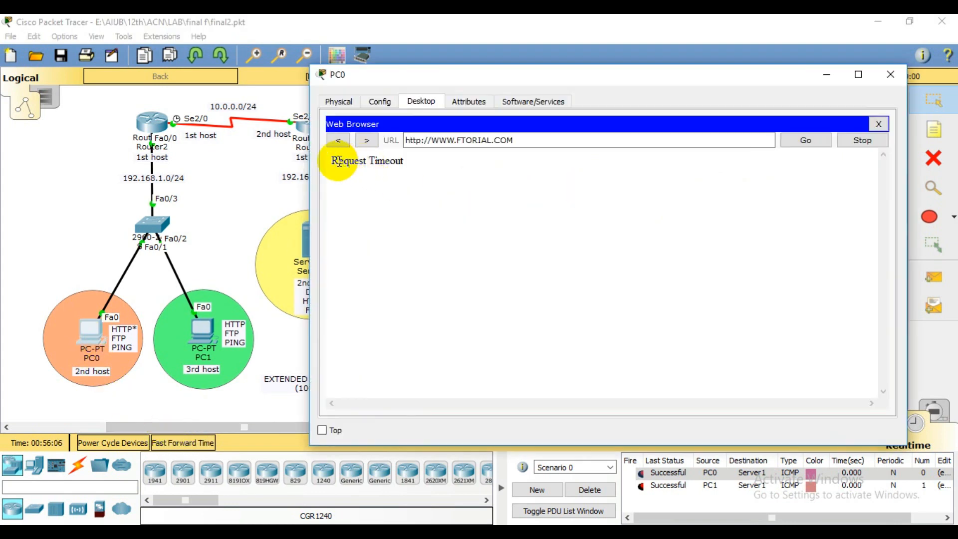
left_click_drag(331, 160, 428, 167)
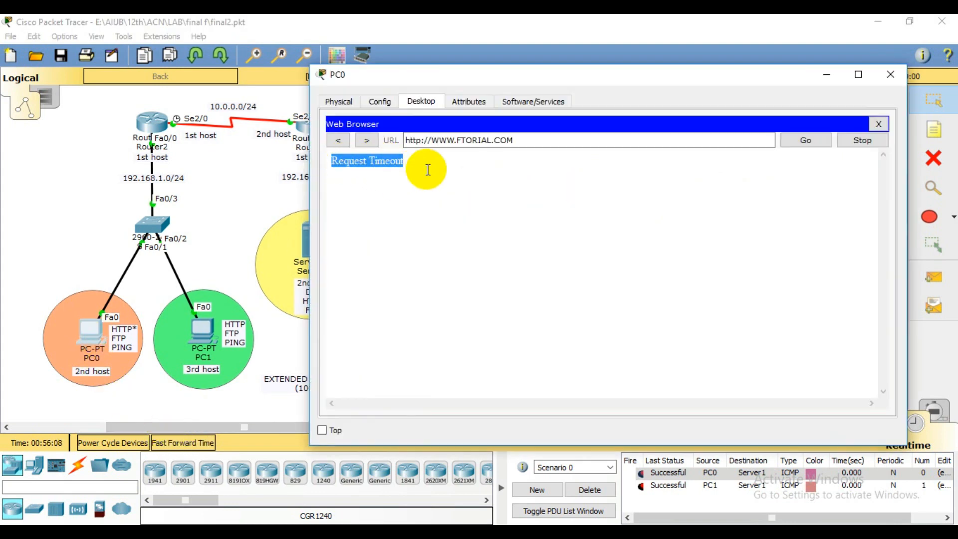
left_click(492, 172)
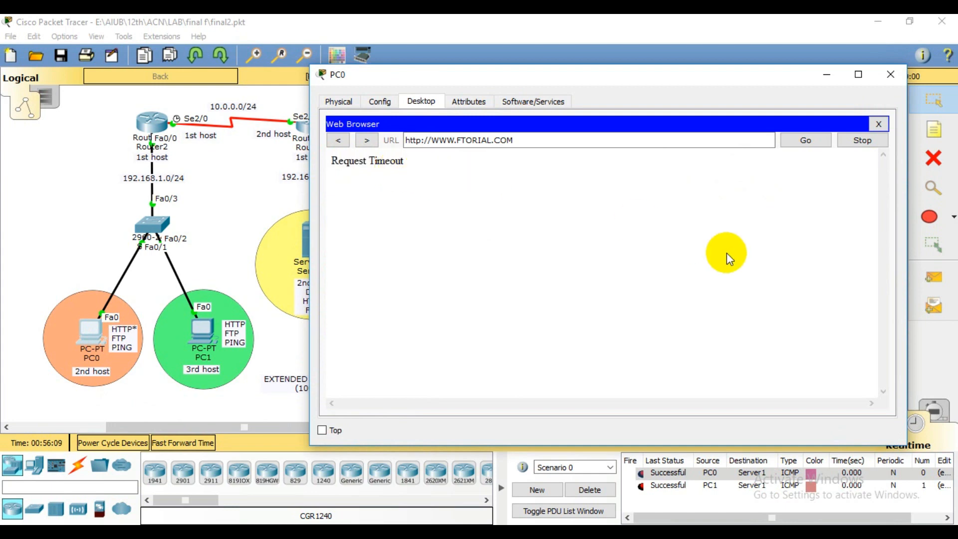
left_click(827, 75)
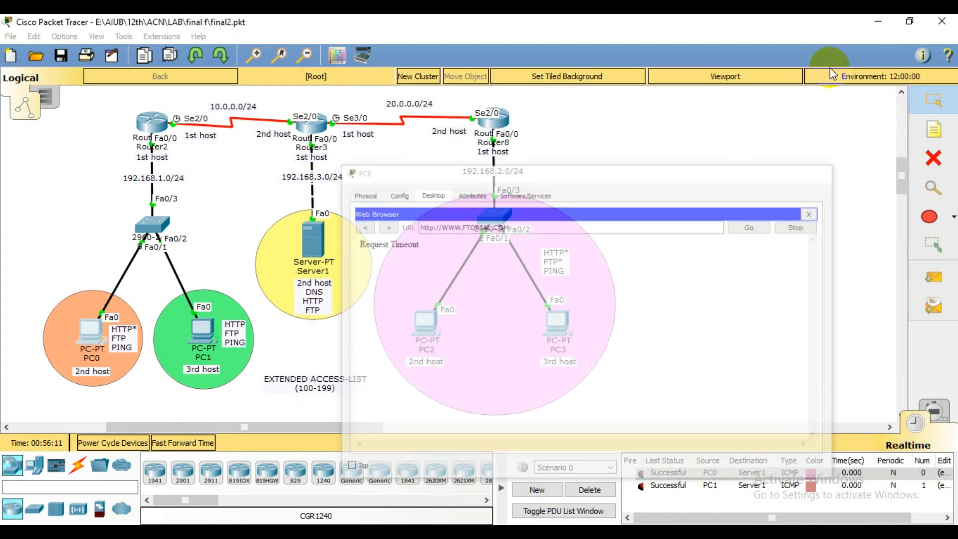
left_click(205, 325)
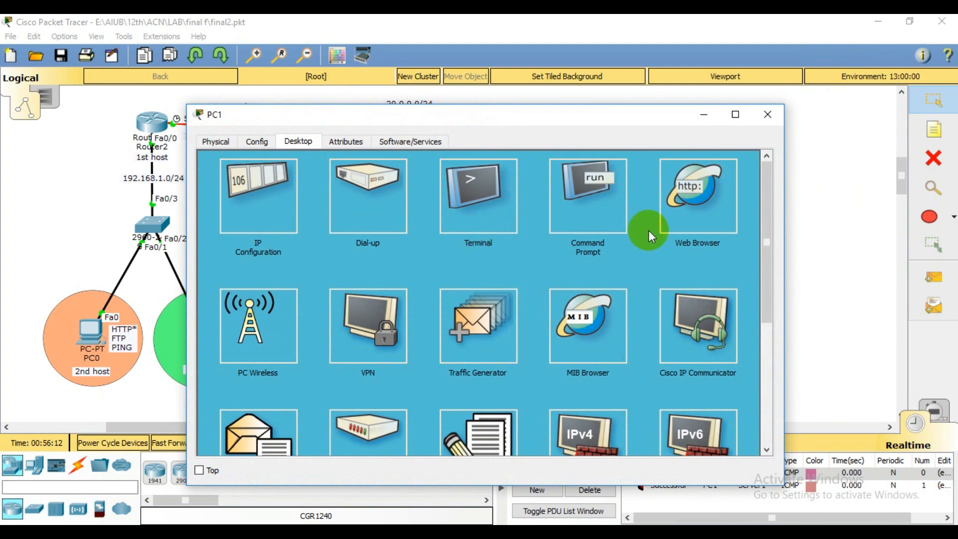
left_click(682, 212)
left_click(406, 181)
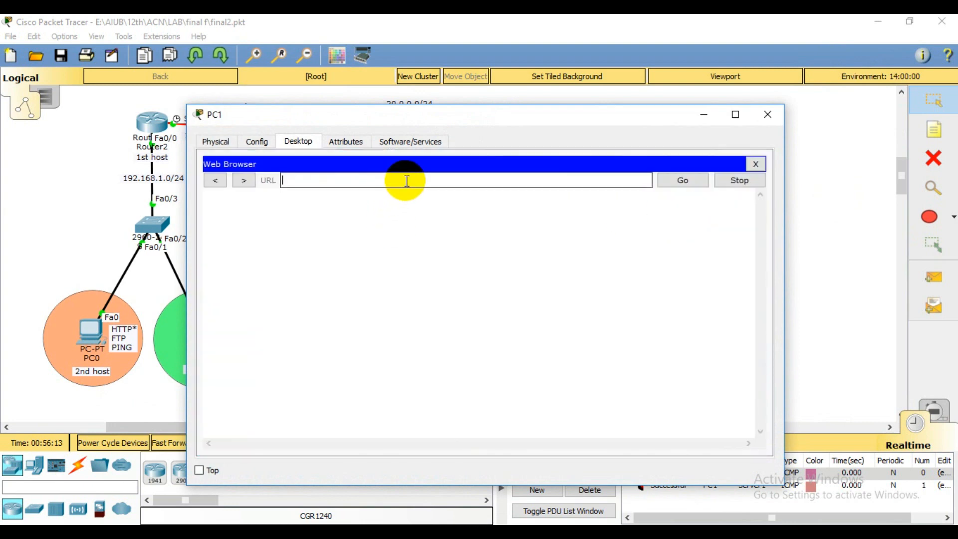
type("www")
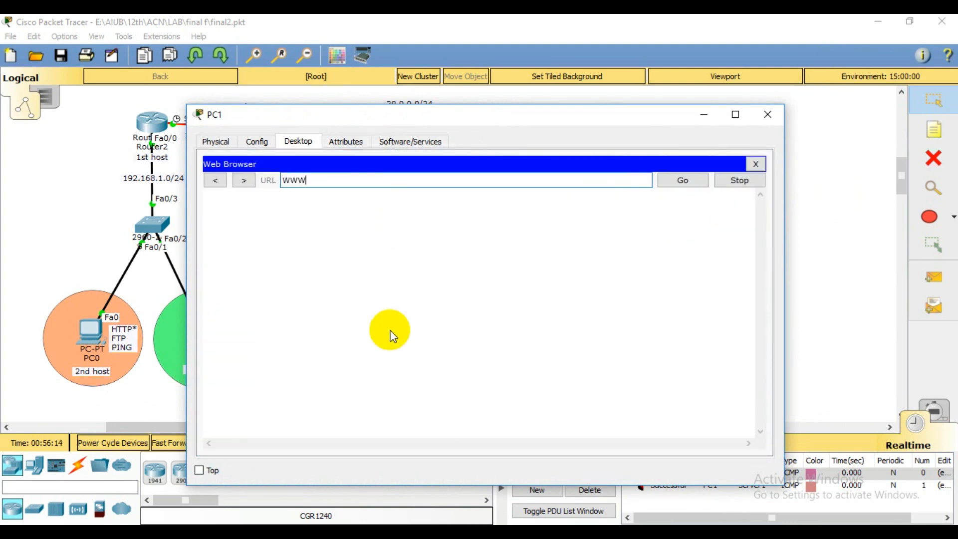
type(".FTORIAL.COM")
key("Return")
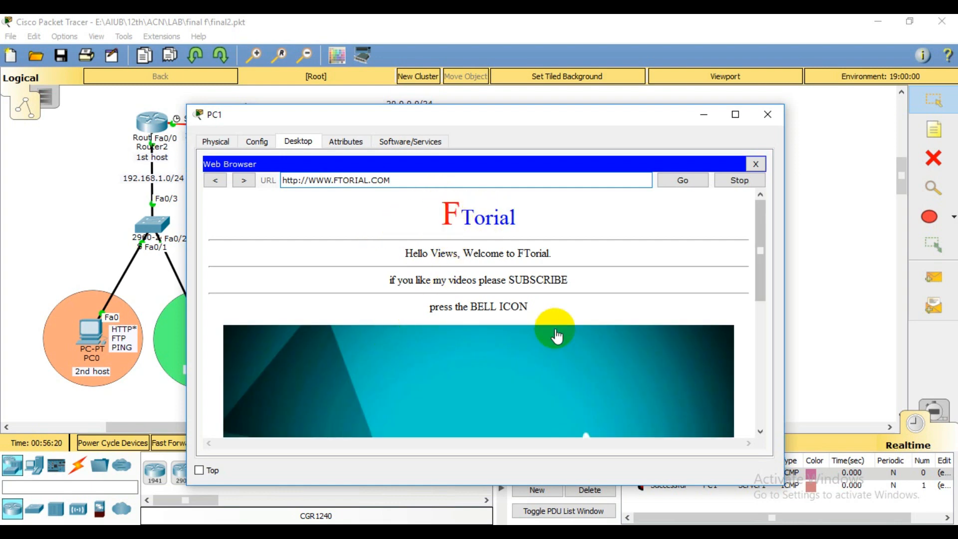
left_click(705, 114)
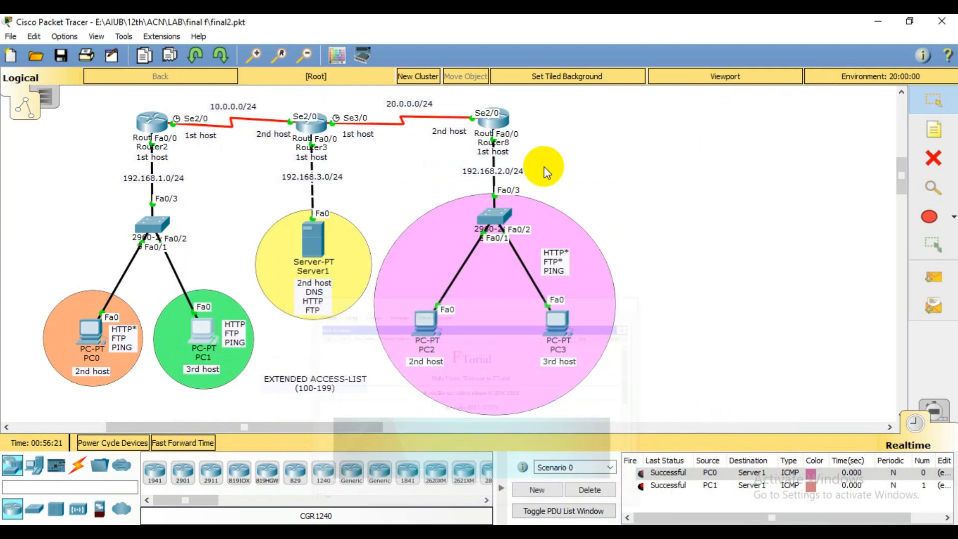
Review PC0's web request response and the access-list 100 permit rule in Router2's command line
left_click(90, 337)
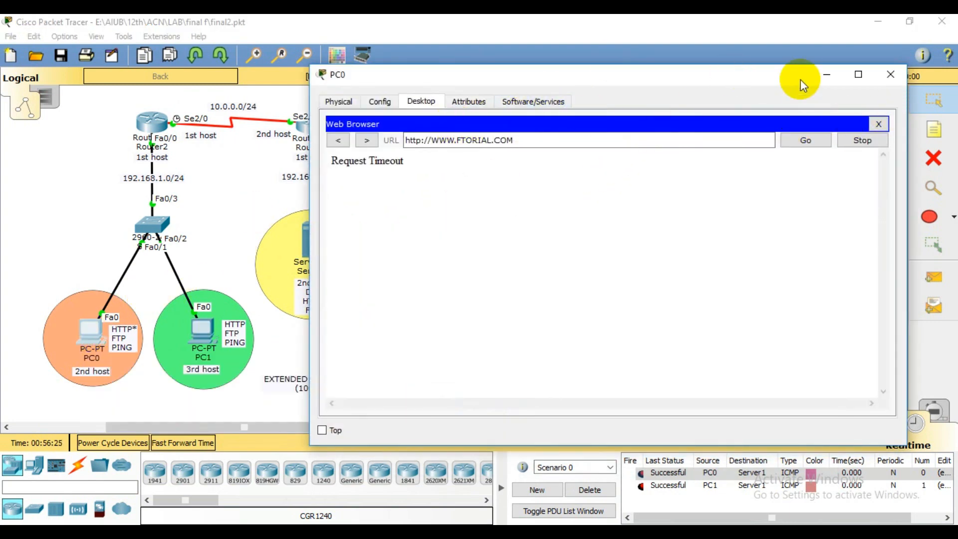
left_click(822, 73)
left_click(151, 122)
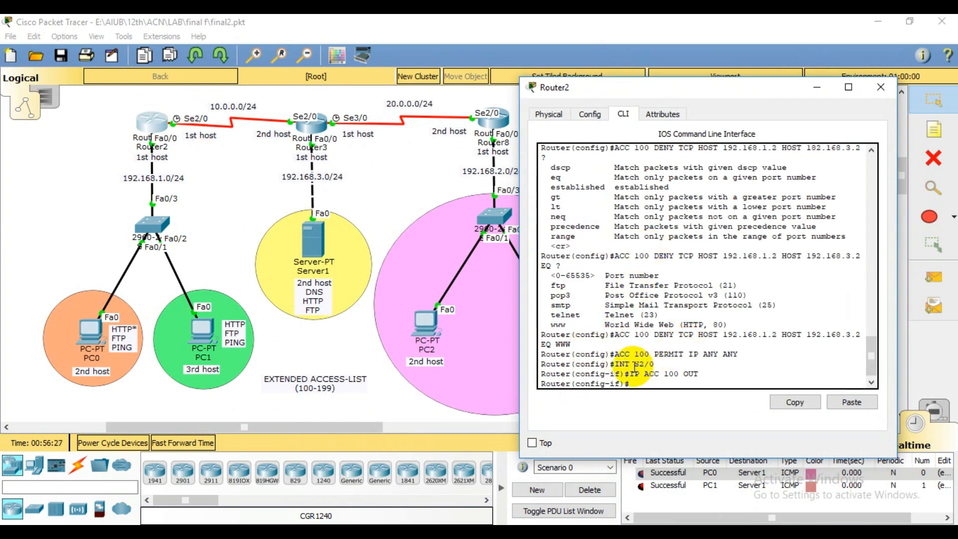
left_click_drag(615, 354, 747, 354)
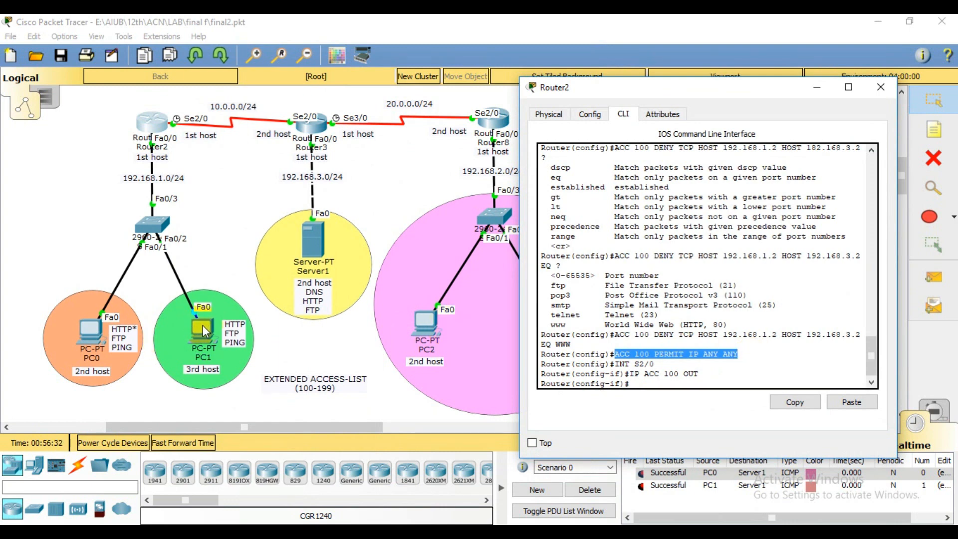
left_click_drag(31, 184, 353, 379)
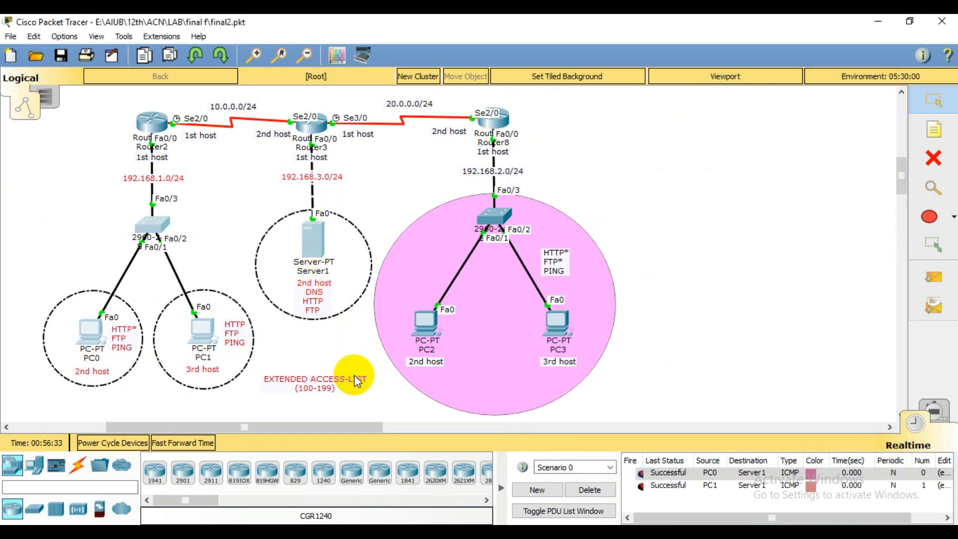
left_click(75, 239)
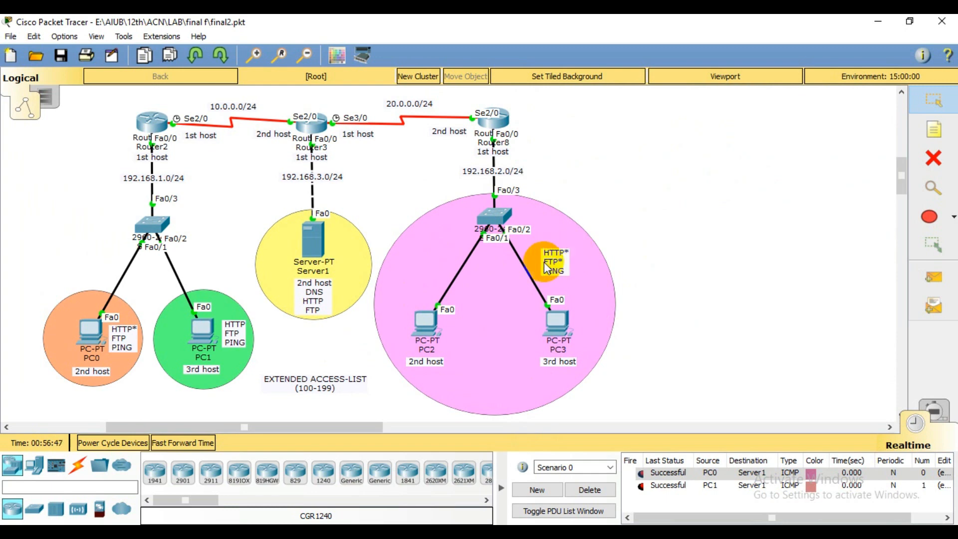
Open Router8's command line and enter global configuration mode with EN and CONF T
left_click(503, 119)
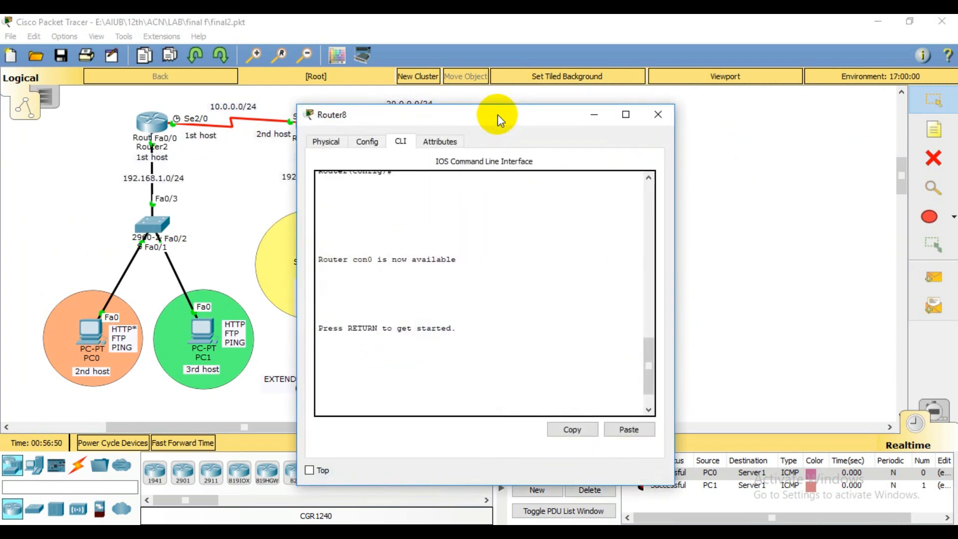
left_click_drag(498, 116, 776, 84)
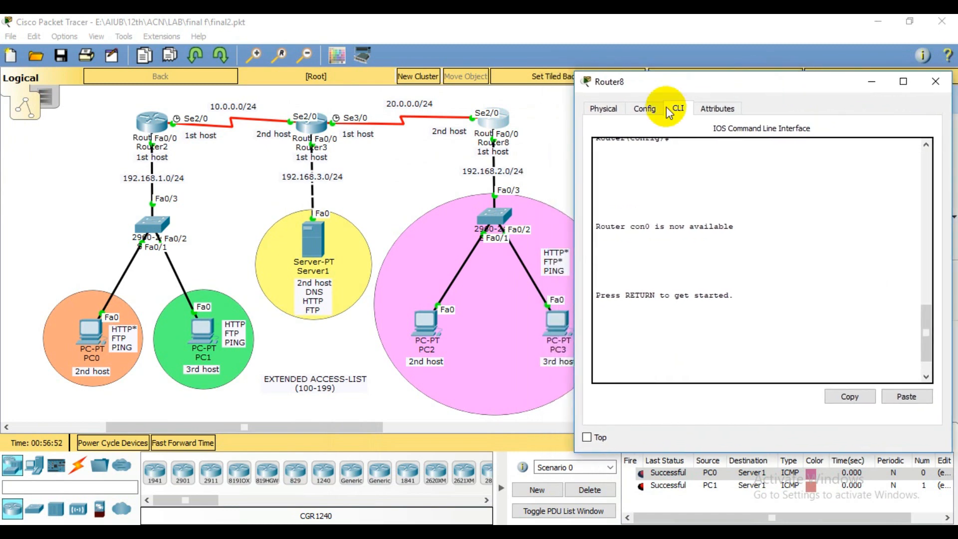
left_click(706, 326)
key("Return")
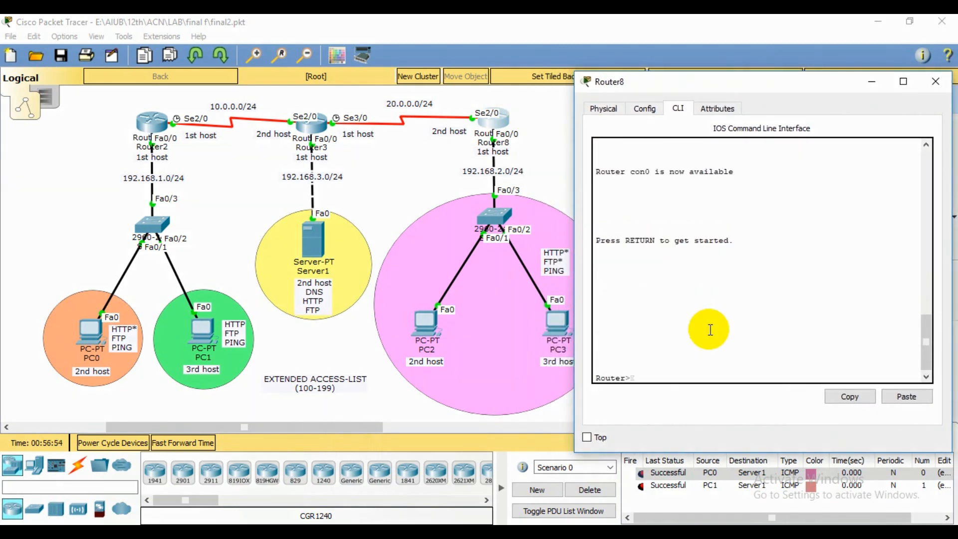
type("EN")
key("Return")
type("C")
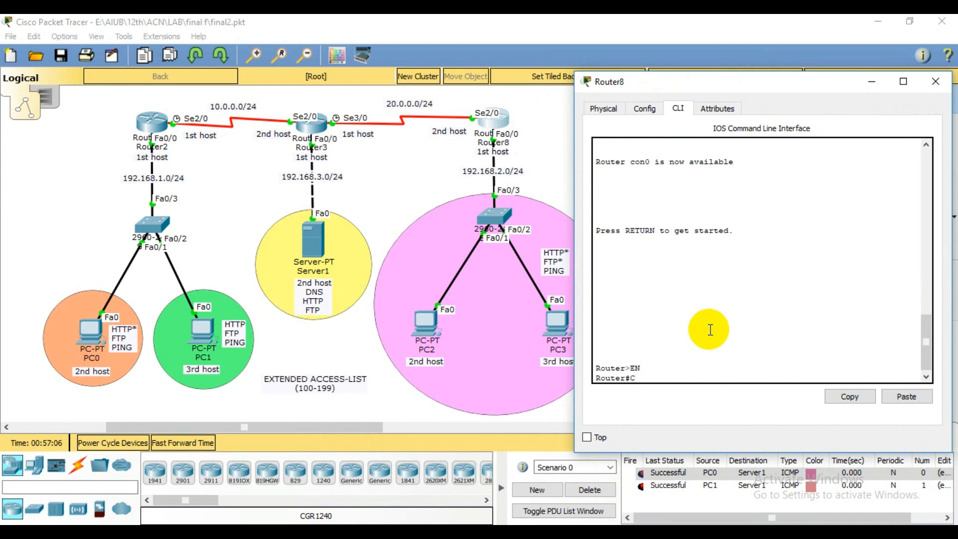
type("ONF T")
key("Return")
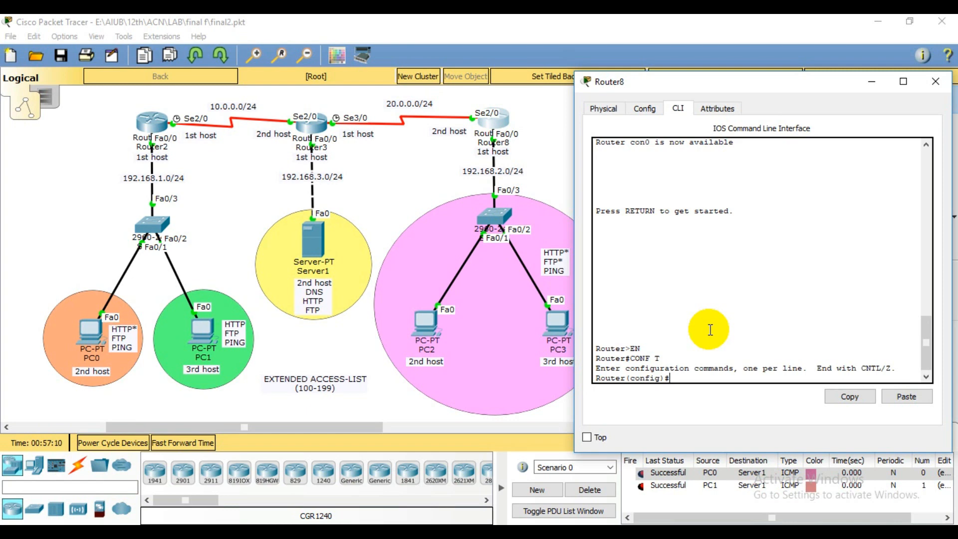
type("ACC 100 DENY TCP")
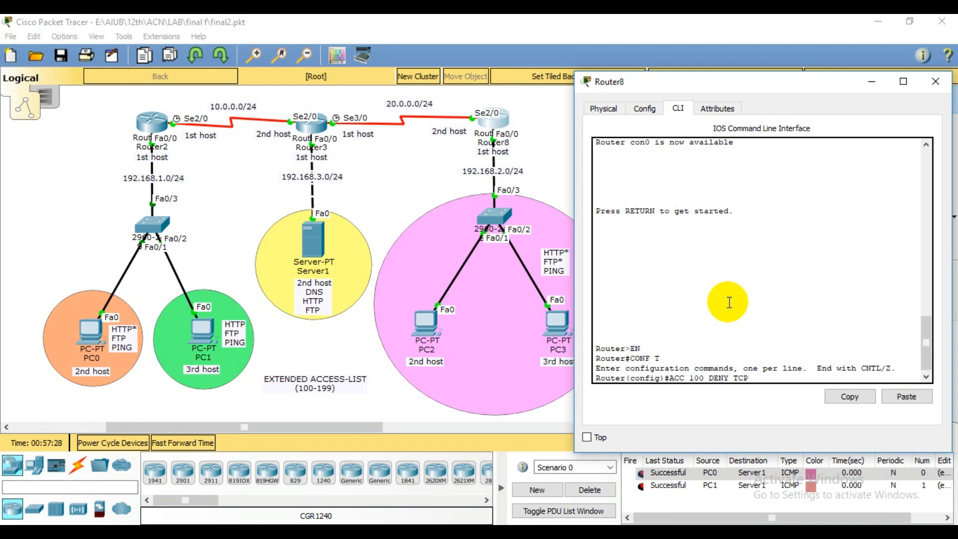
type("192.")
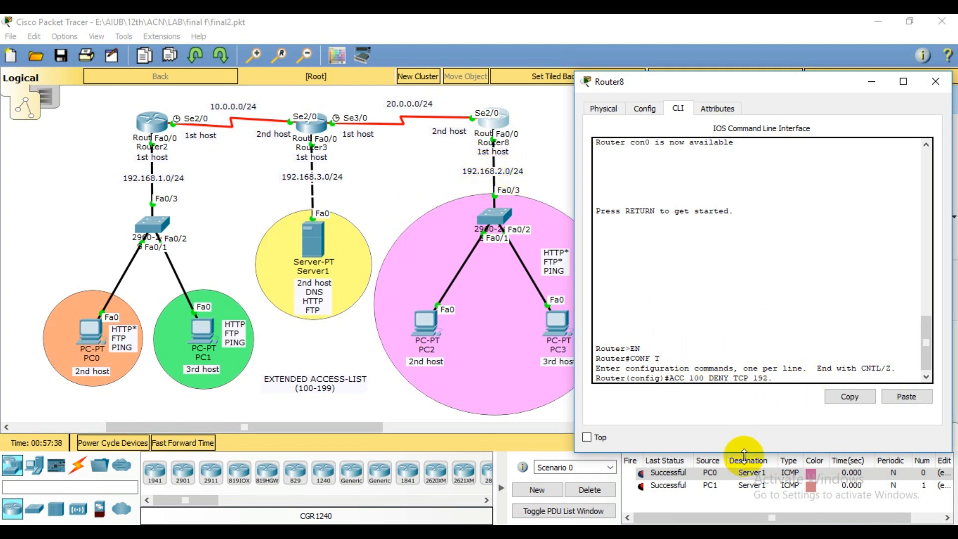
type("168.2.0 0.0.0.255")
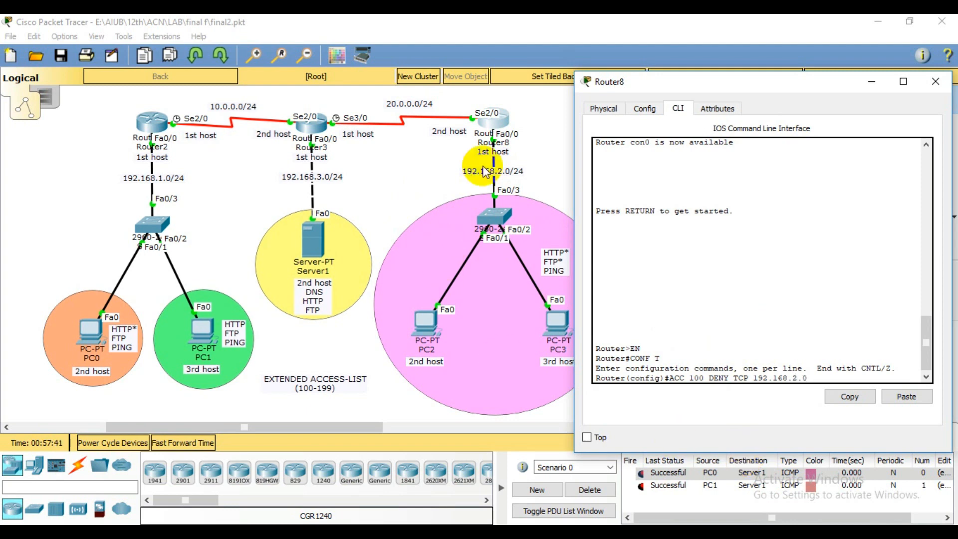
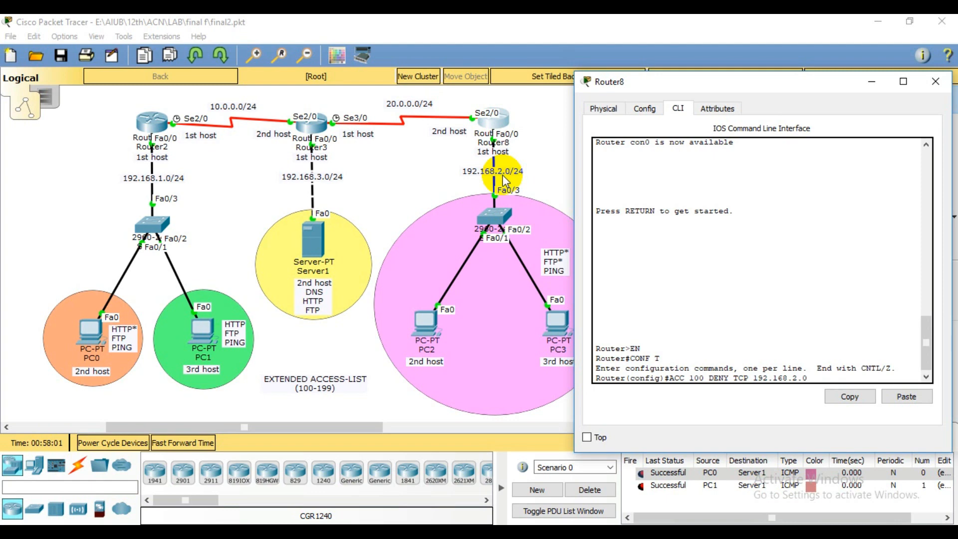
type("0.0.0.255")
left_click_drag(812, 378, 858, 378)
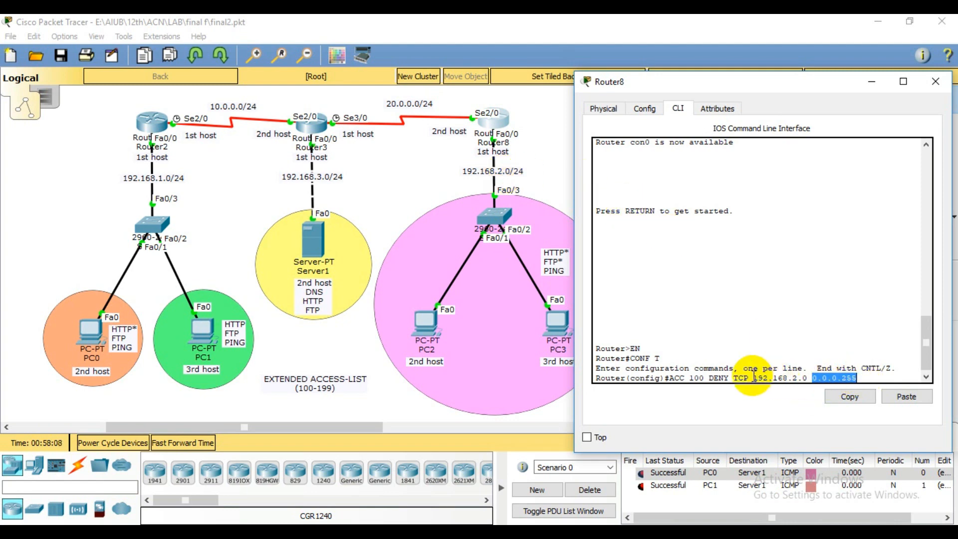
left_click_drag(754, 378, 808, 379)
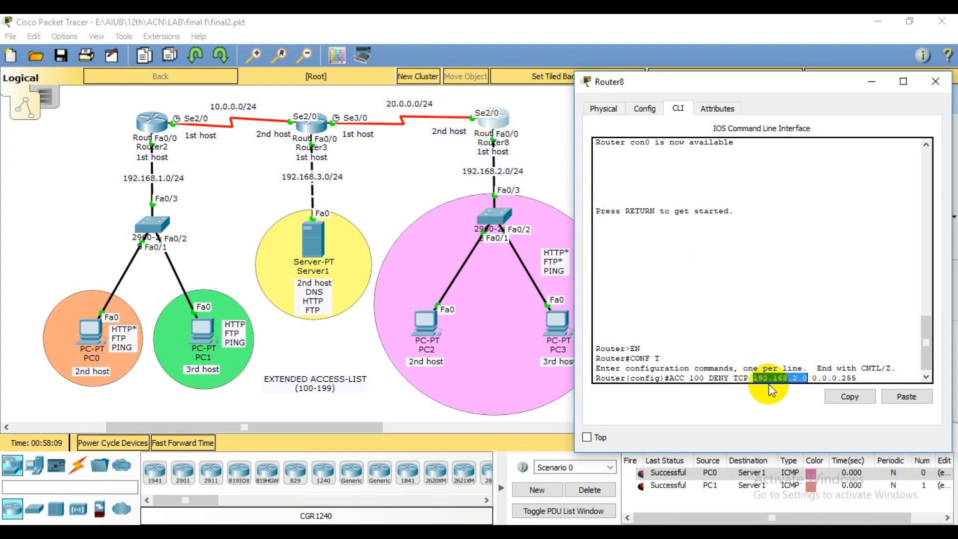
left_click(870, 375)
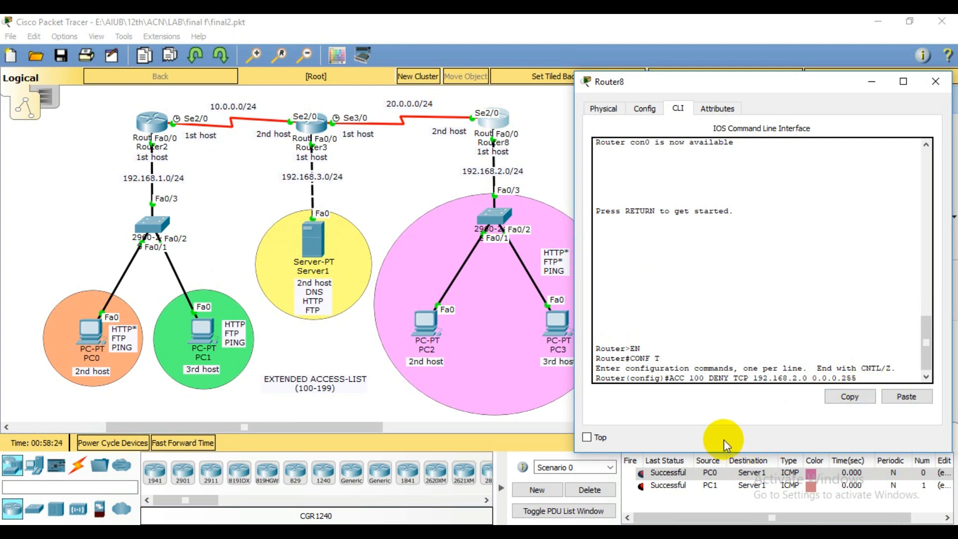
type("192.168.3.0")
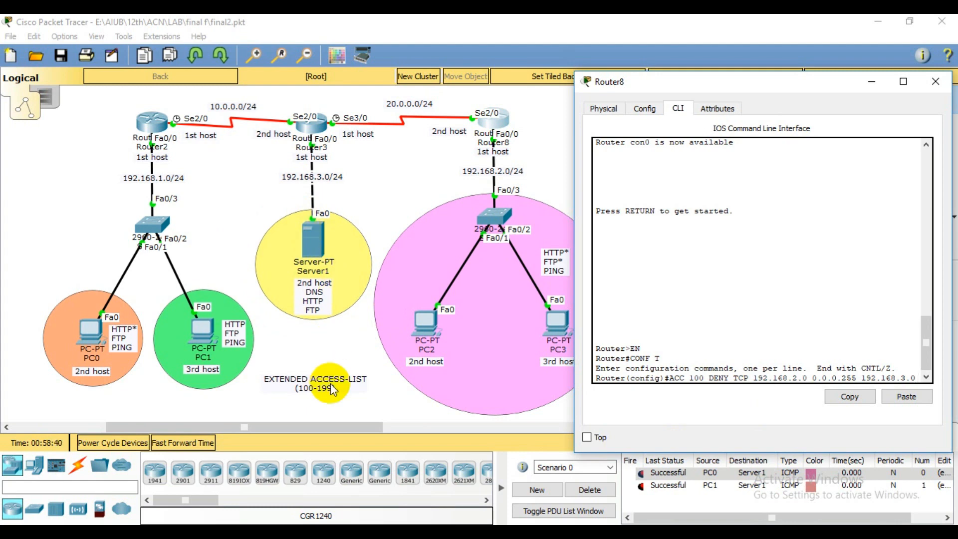
type("0.0.0")
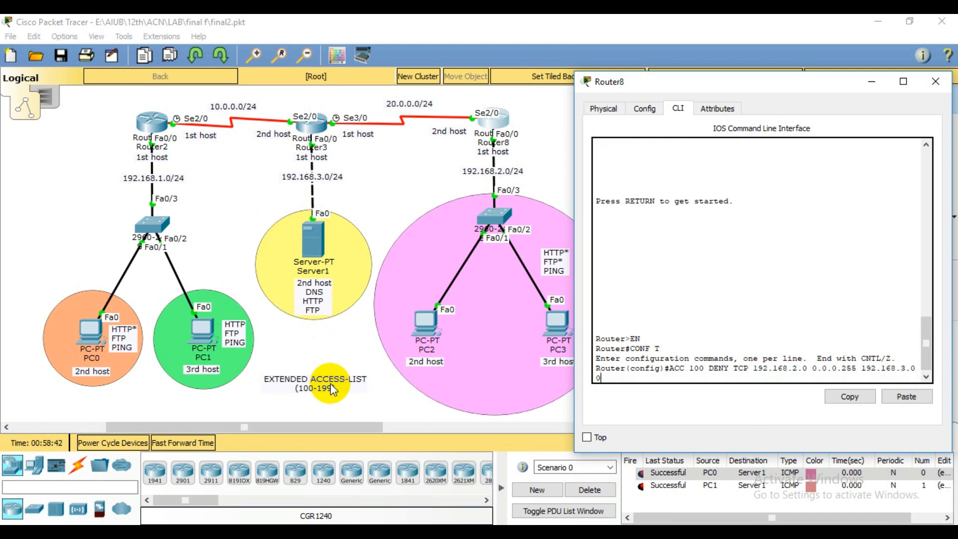
type(".255 EQ")
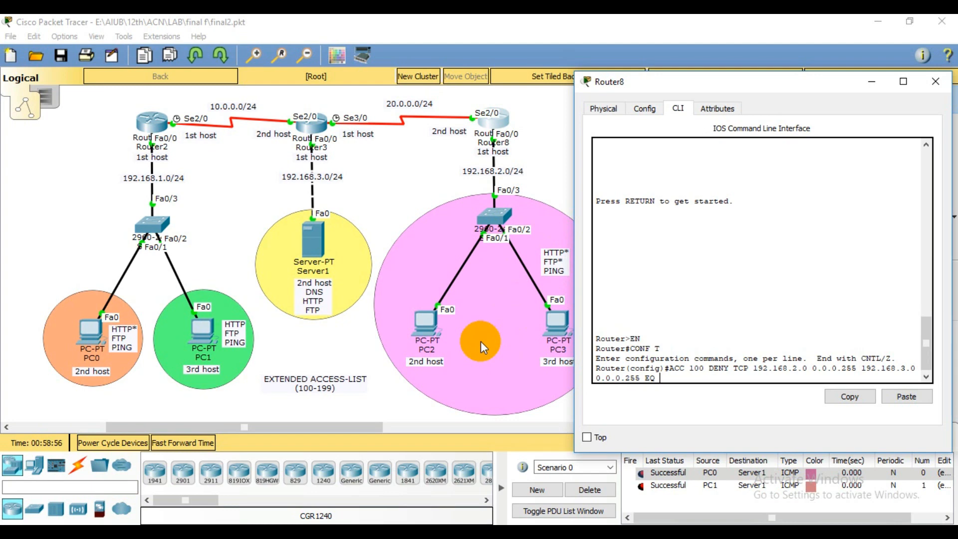
type("WWW")
key("Return")
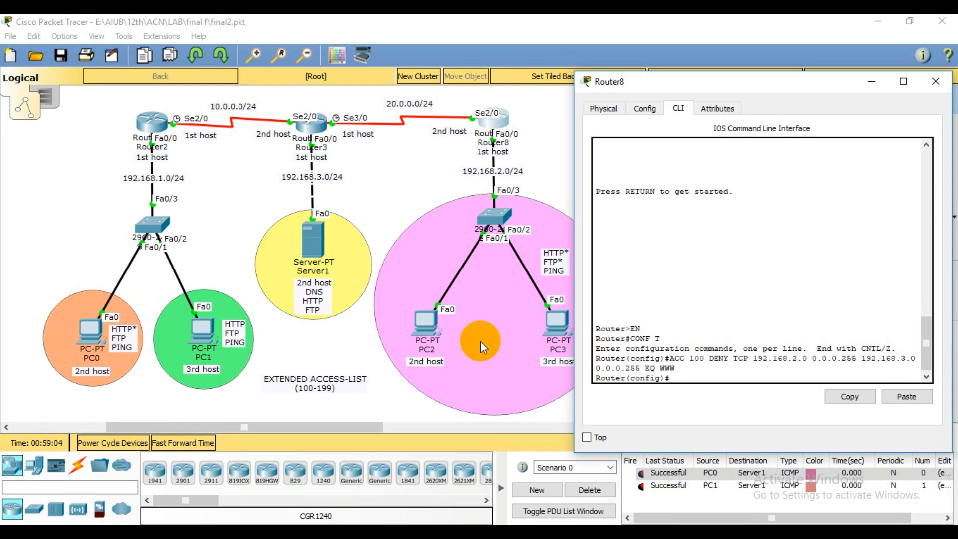
Add a second access-list 100 deny rule on Router8 for the same source and destination networks with EQ FTP
key("Up")
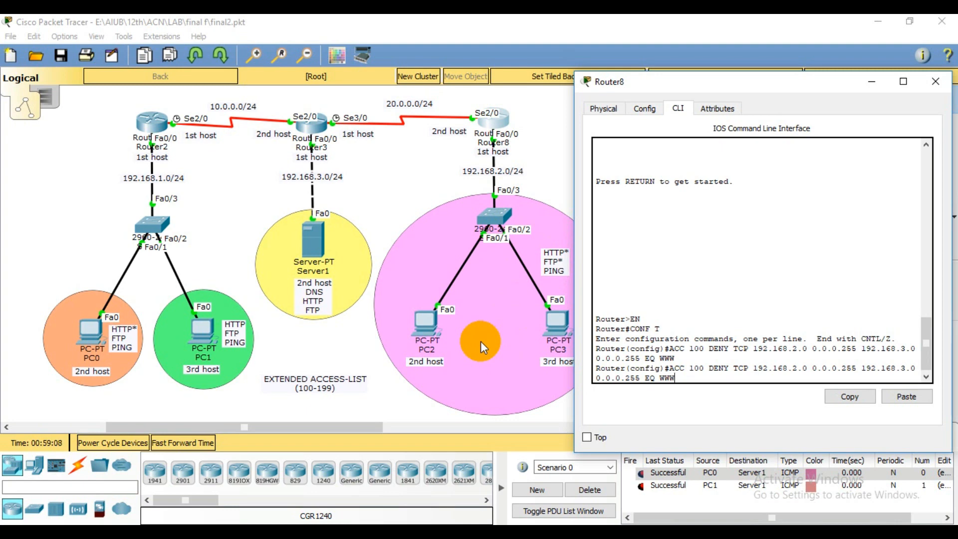
key("BackSpace")
key("BackSpace")
key("BackSpace")
type("FTP")
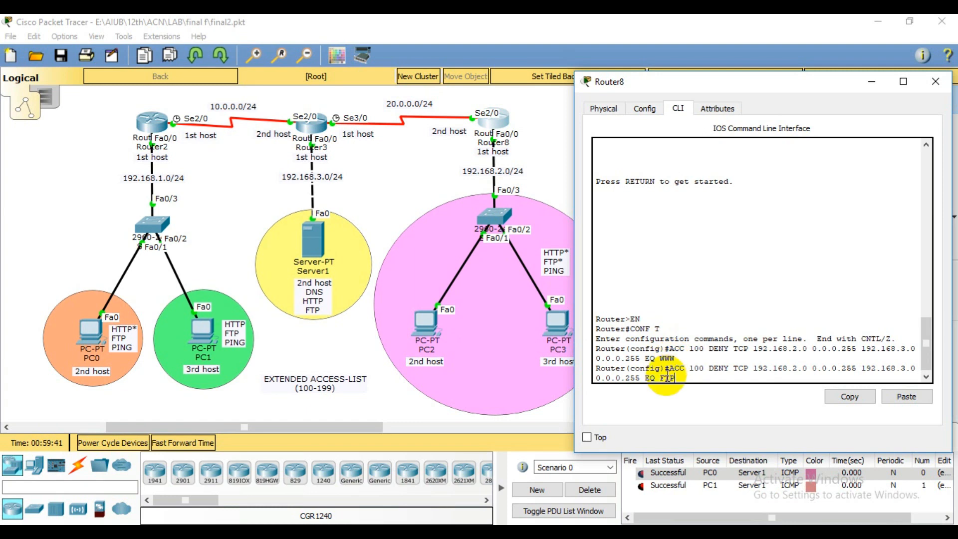
left_click_drag(660, 378, 684, 379)
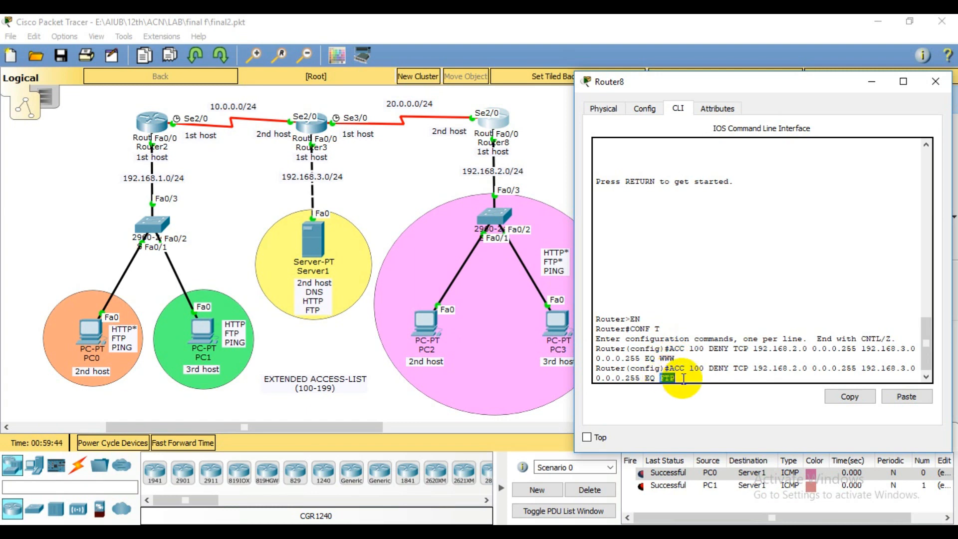
left_click(684, 378)
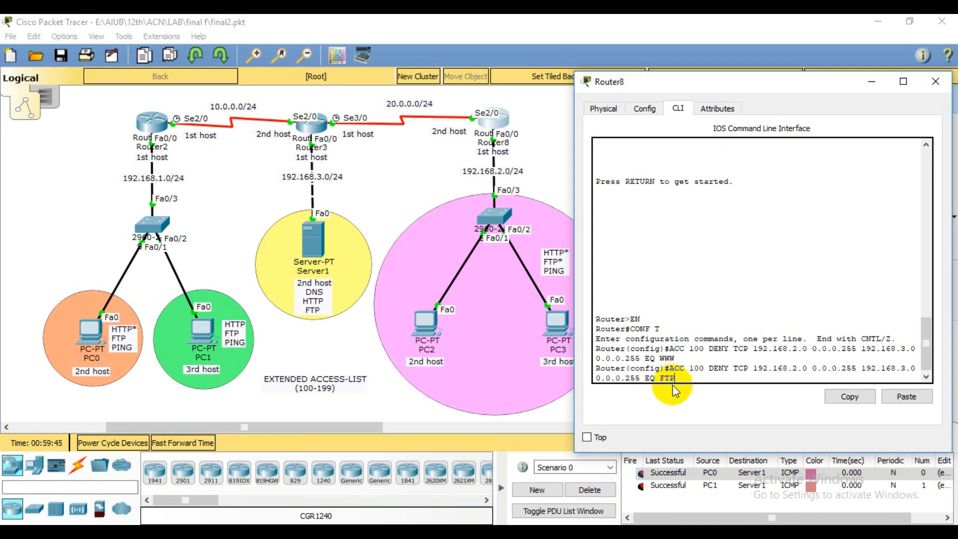
key("Return")
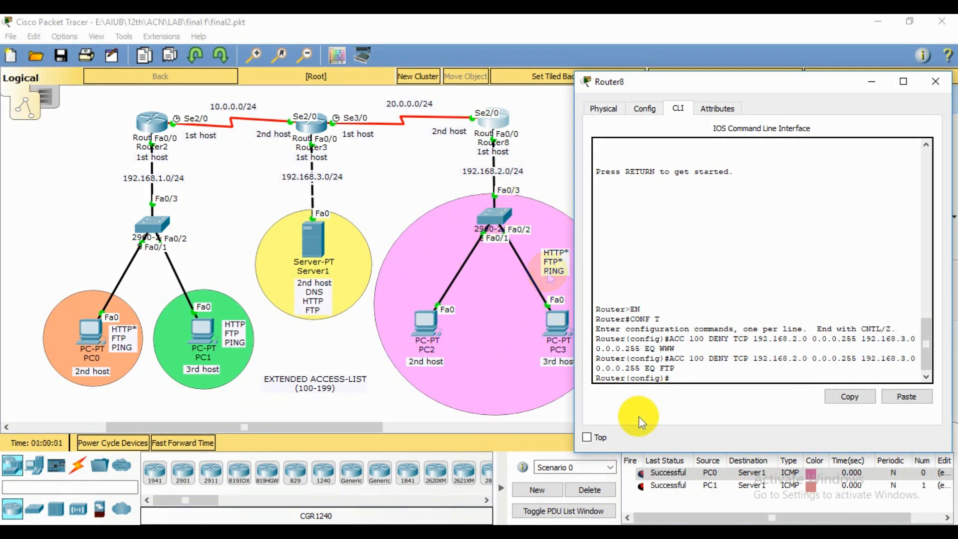
Allow all other traffic on Router8 with the rule ACC 100 PERMIT IP ANY ANY
type("ACC 100 ")
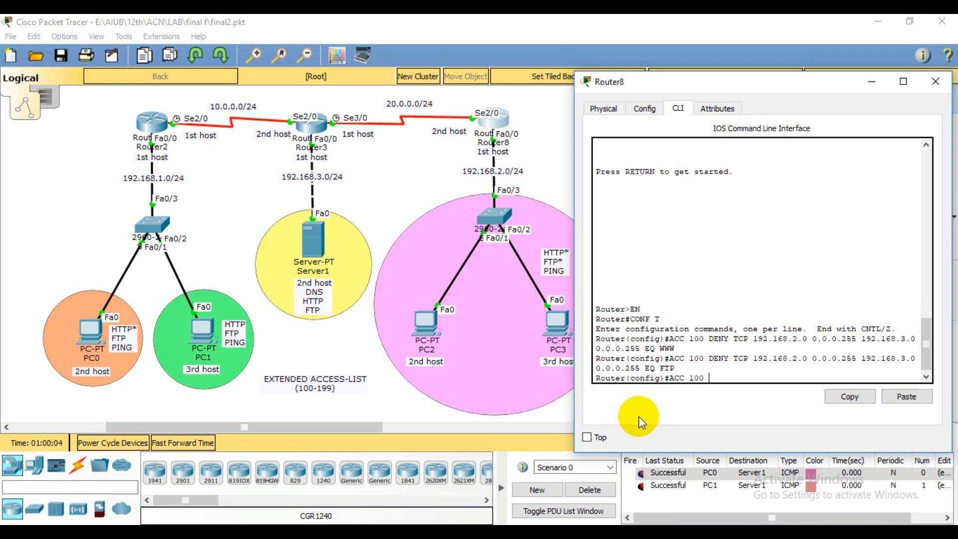
type("PER")
type("IT")
key("Left")
key("Left")
type("MIT IP ANY ANY")
key("Return")
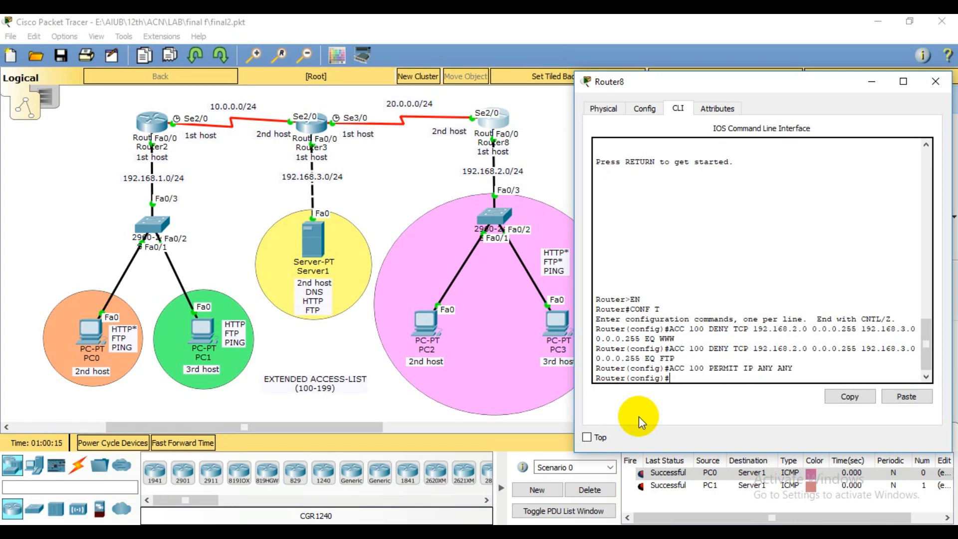
Enter interface configuration mode for Router8's serial interface with INT S2/0
type("INT S")
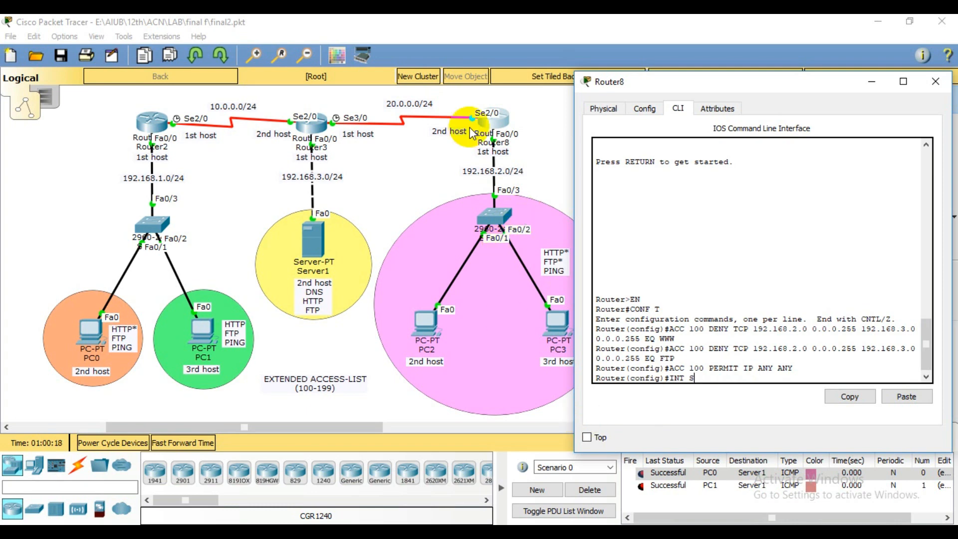
left_click_drag(411, 101, 634, 399)
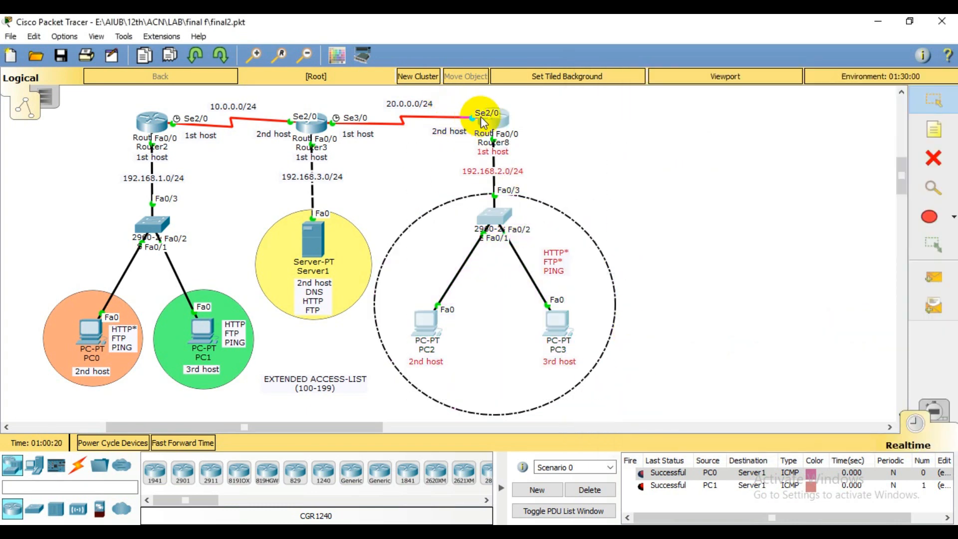
left_click_drag(454, 96, 6, 332)
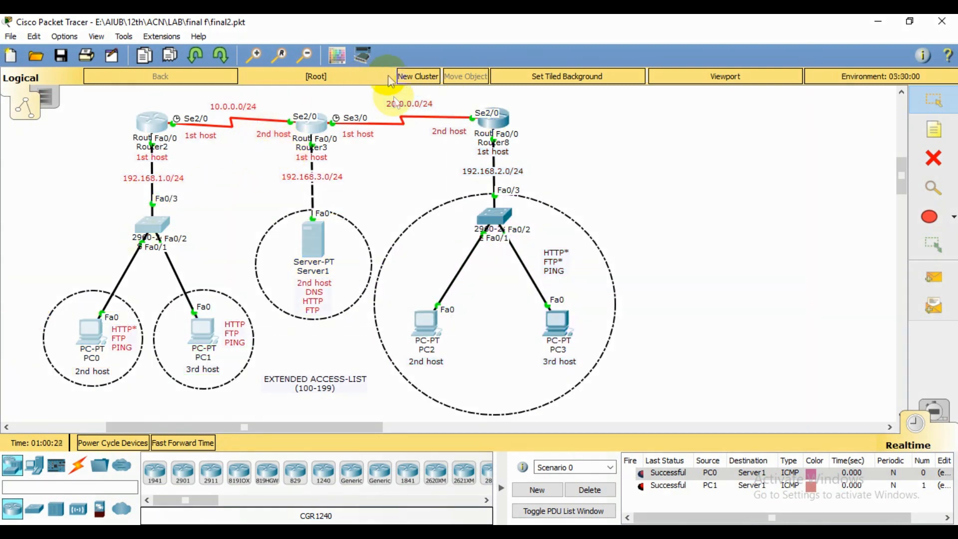
left_click_drag(367, 99, 27, 370)
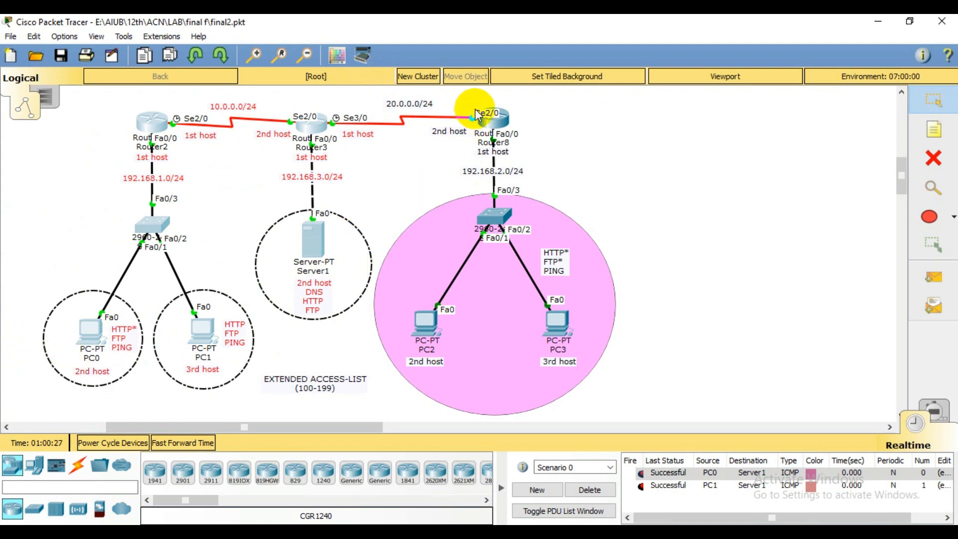
left_click(601, 106)
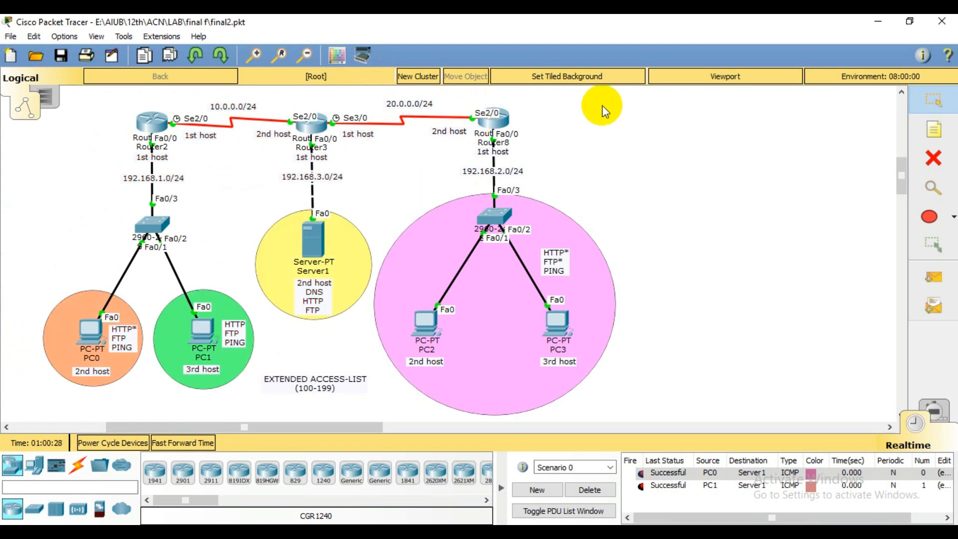
left_click(505, 129)
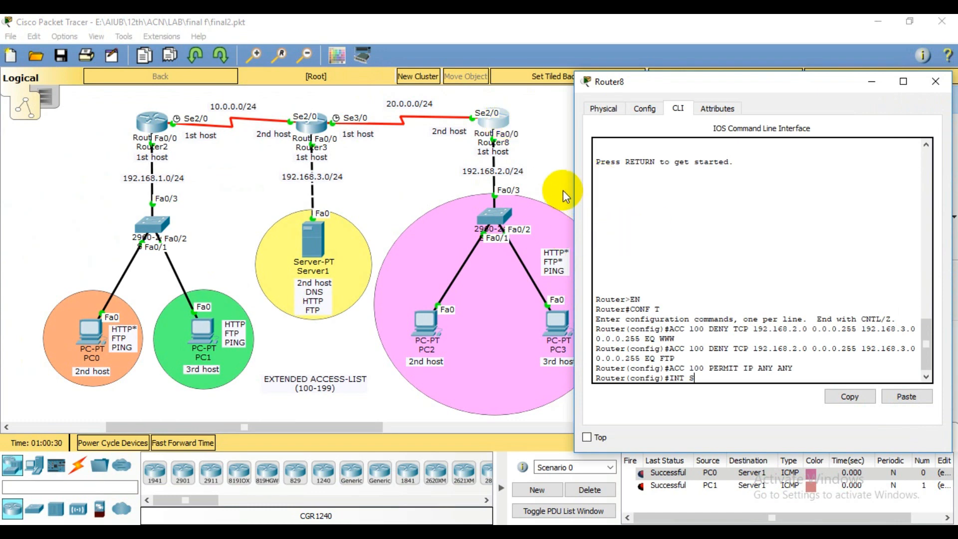
type("INT S2/0")
key("Return")
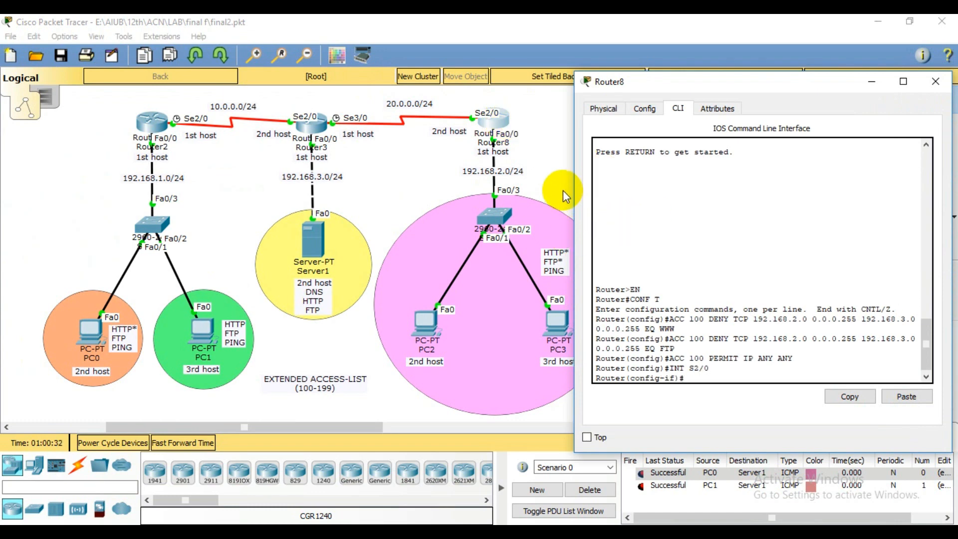
Apply access-list 100 outbound on Router8's S2/0 interface with IP ACC 100 OUT and put the router window away
type("IP ACC 10")
type("0 OUT")
key("Return")
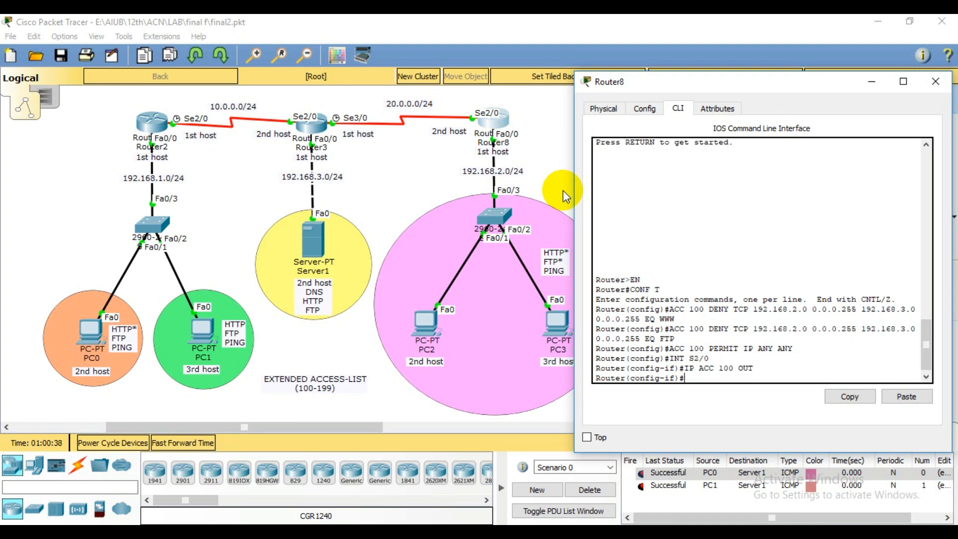
left_click(872, 80)
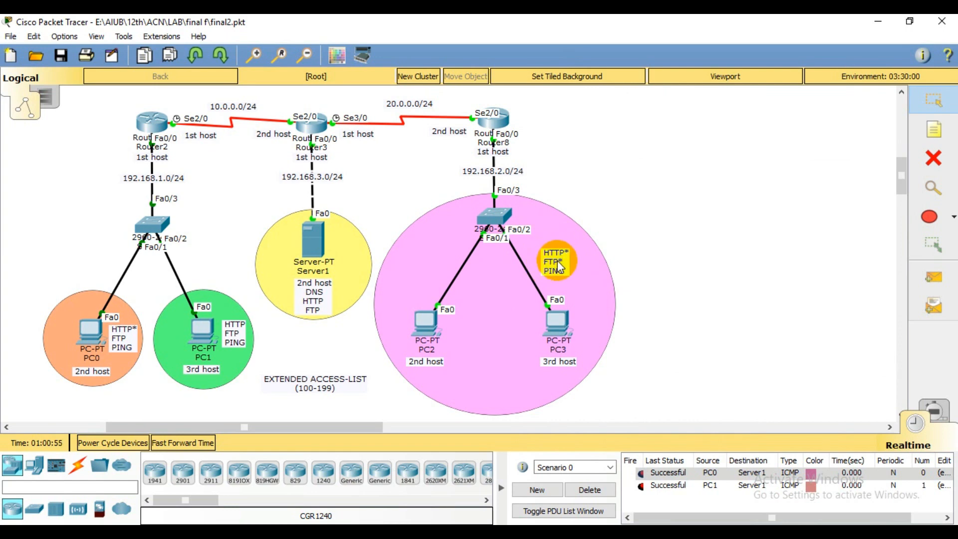
left_click(427, 320)
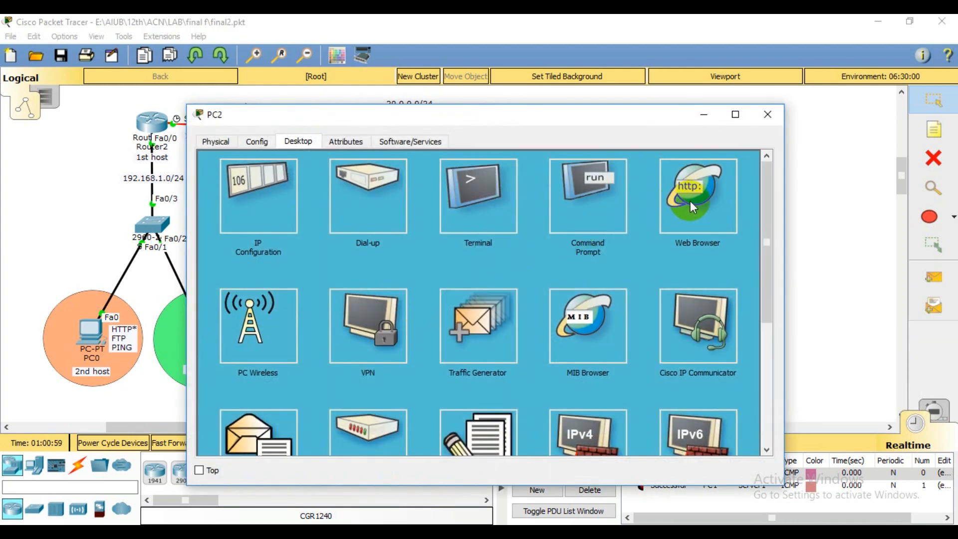
left_click(690, 200)
left_click(573, 179)
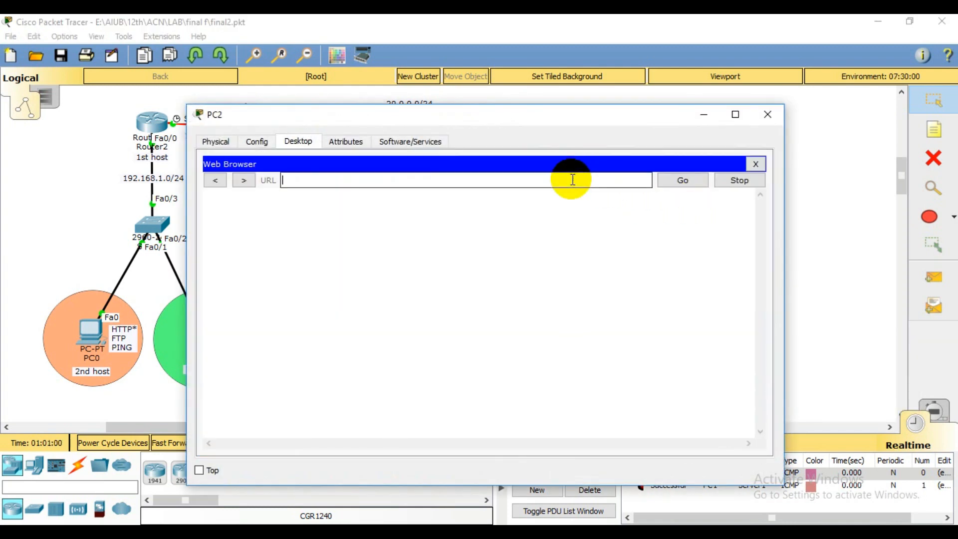
type("www")
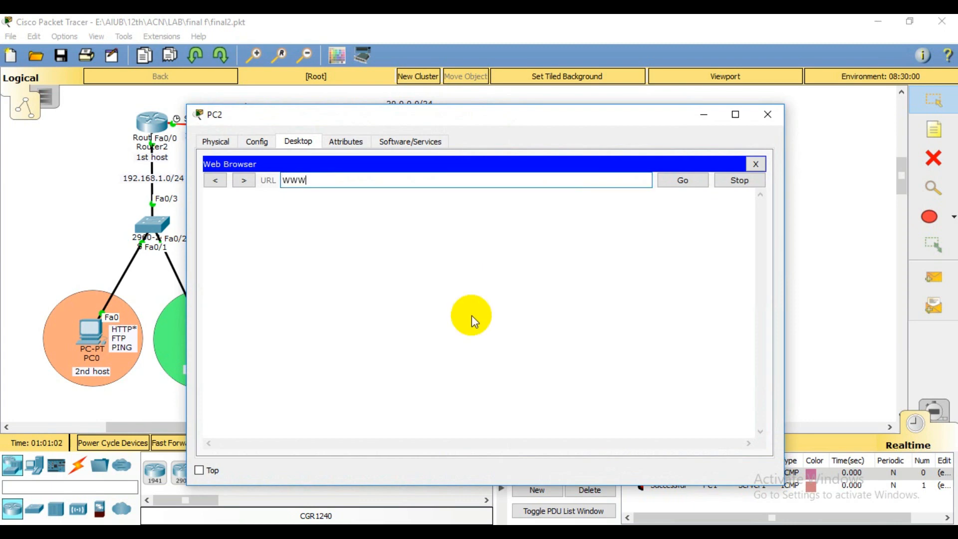
type(".FTORIAL.COM")
key("Return")
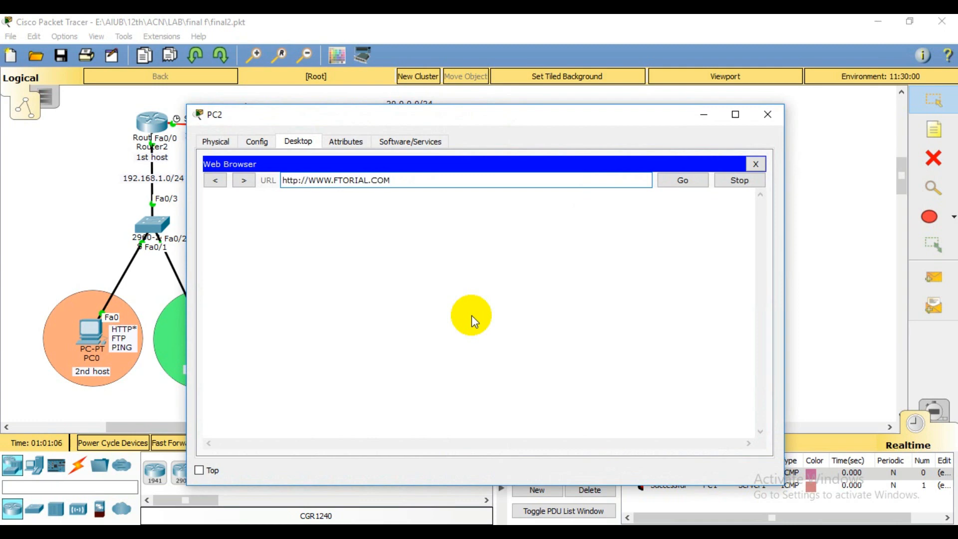
left_click(682, 180)
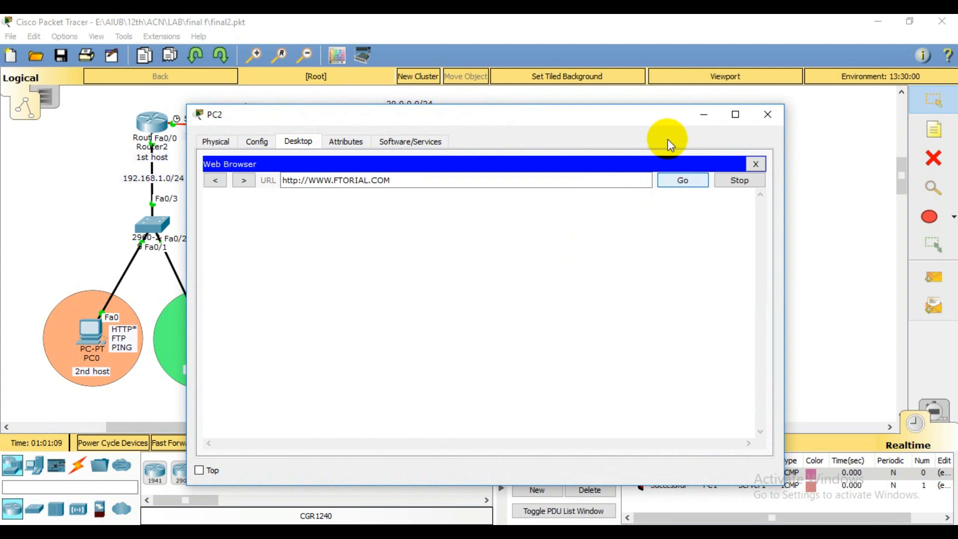
left_click(704, 114)
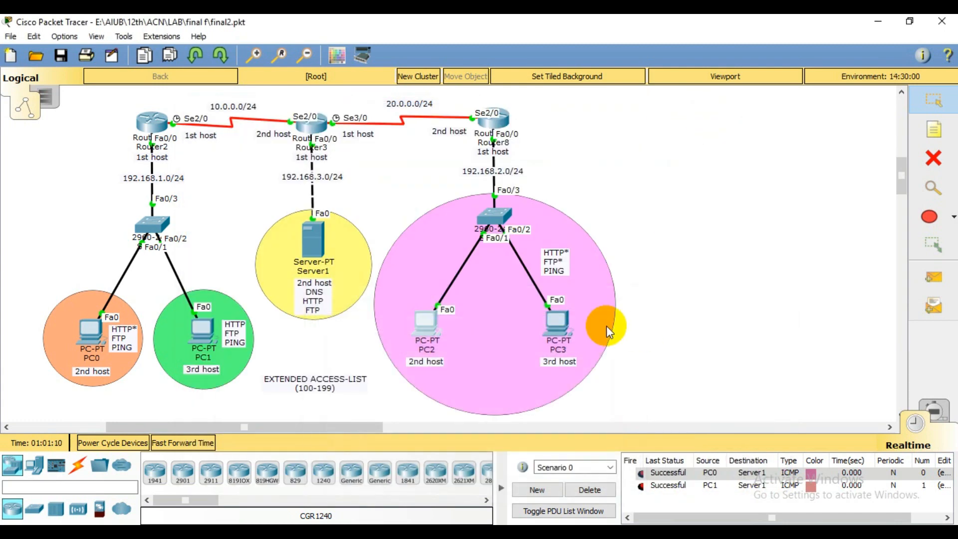
left_click(560, 319)
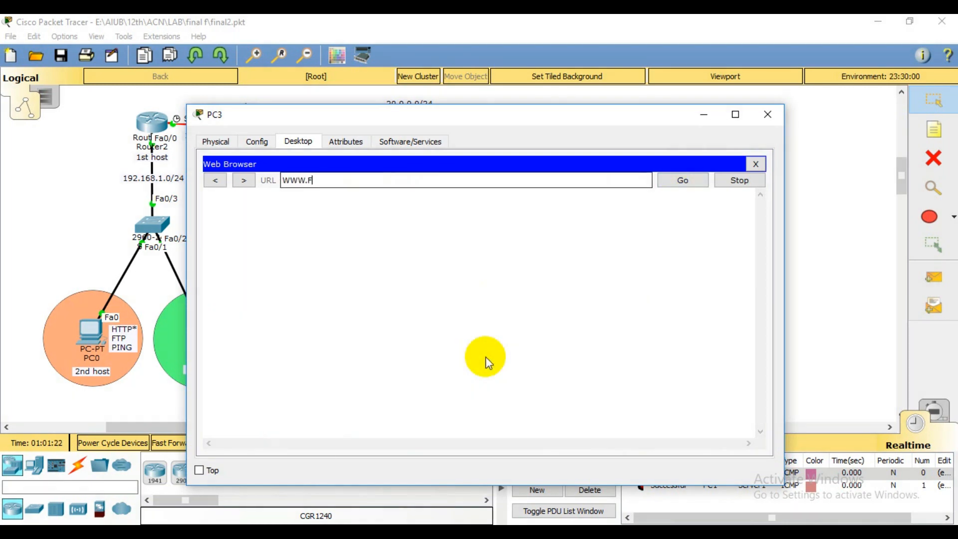
type("TORIAL.COM")
key("Return")
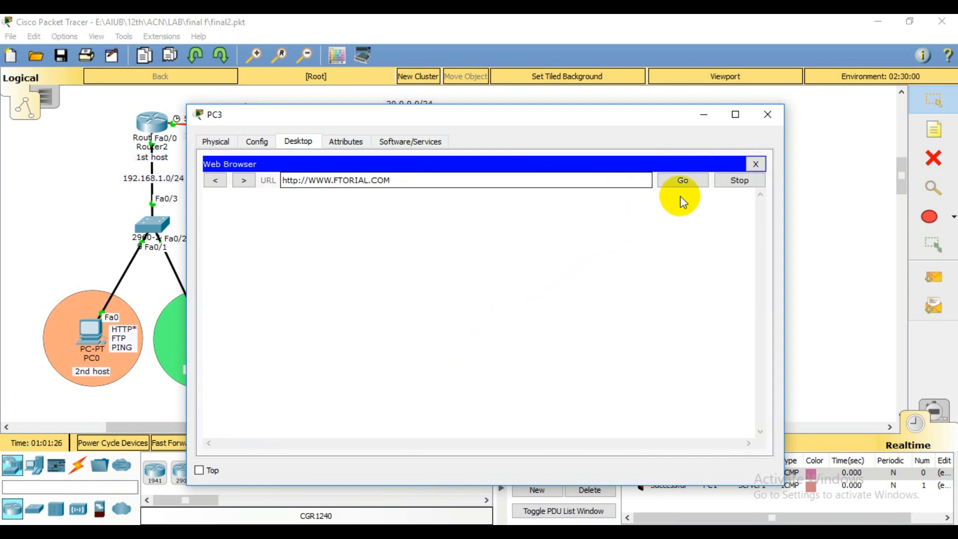
left_click(687, 185)
left_click(704, 114)
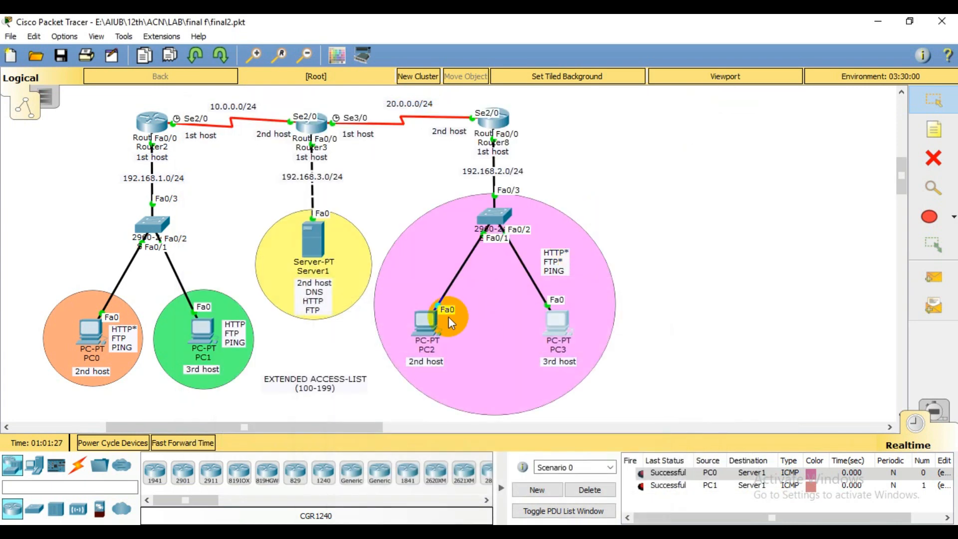
Check the page response in PC2's browser and request the site again from PC3
left_click(427, 319)
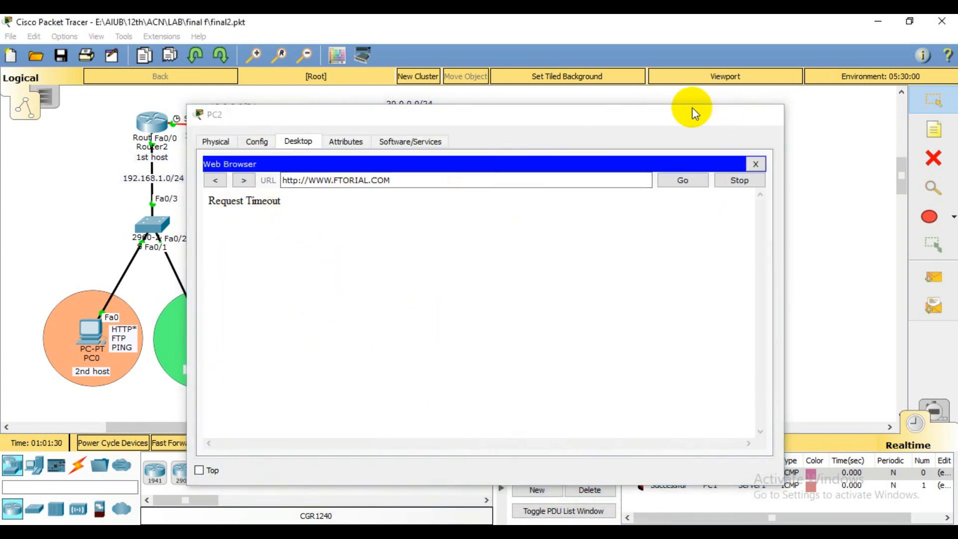
left_click(704, 114)
left_click(556, 322)
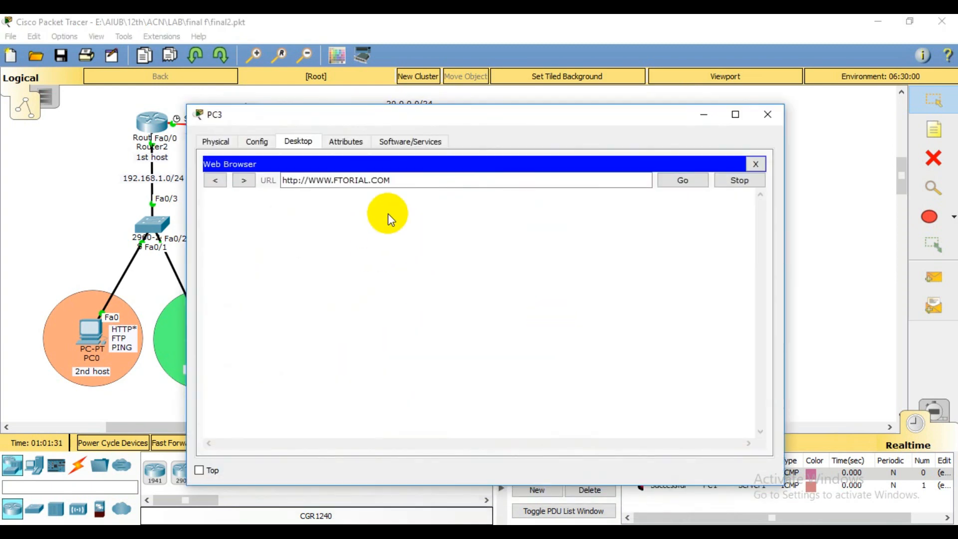
left_click(684, 181)
left_click(703, 114)
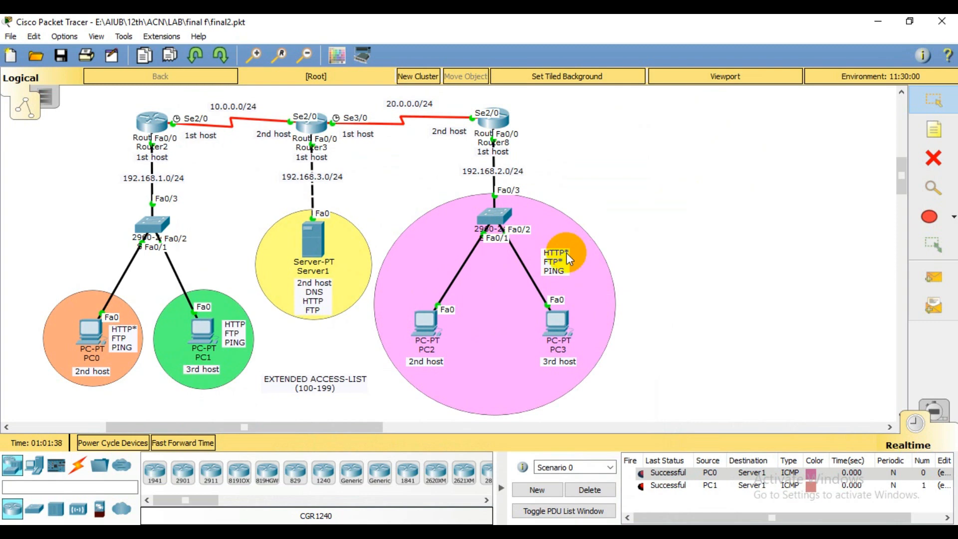
Send one simple PDU from PC3 to Server1 and another from PC2 to Server1 to test ping
left_click_drag(551, 271, 555, 329)
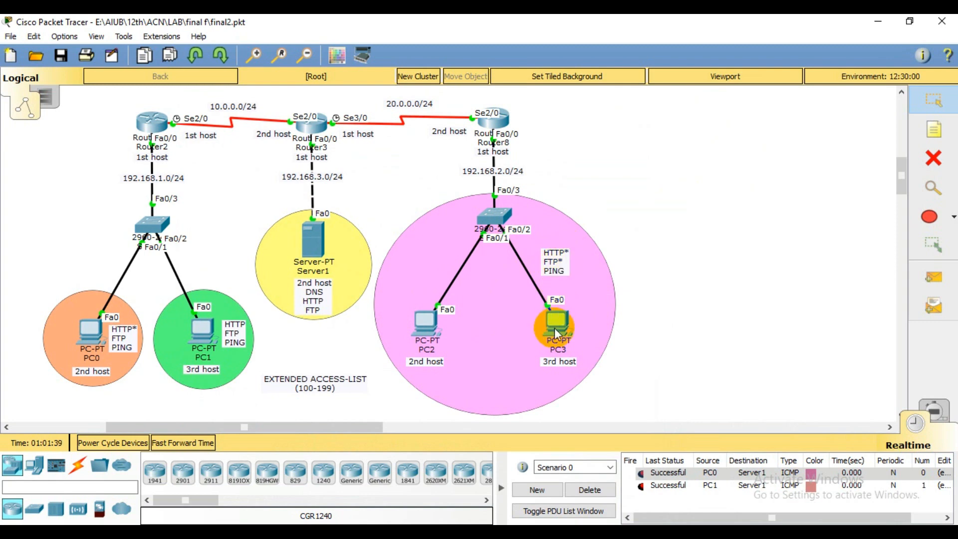
left_click(934, 278)
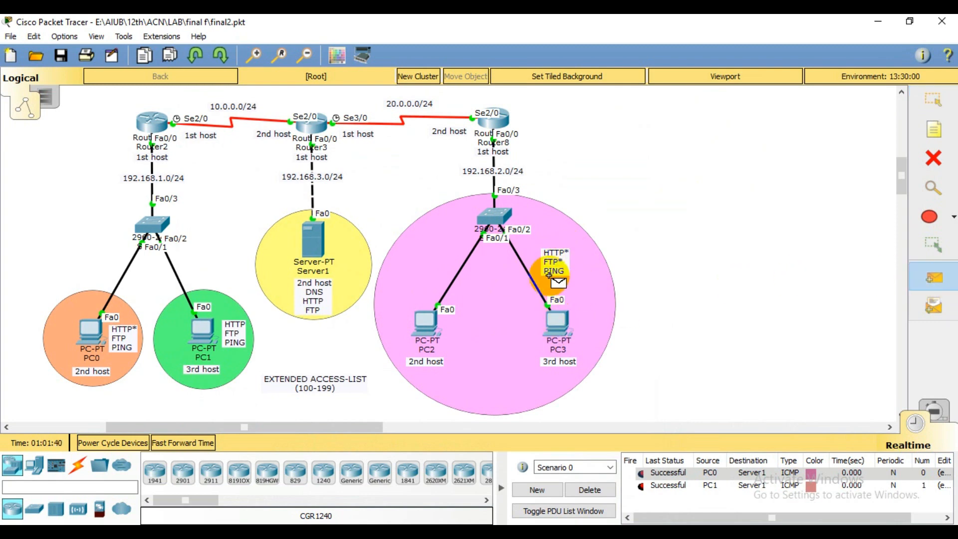
left_click(555, 322)
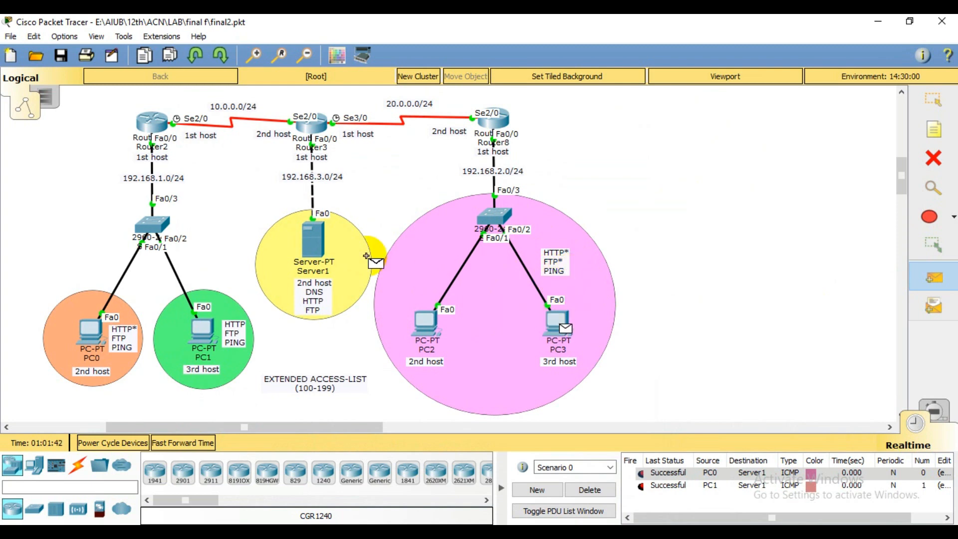
left_click(315, 244)
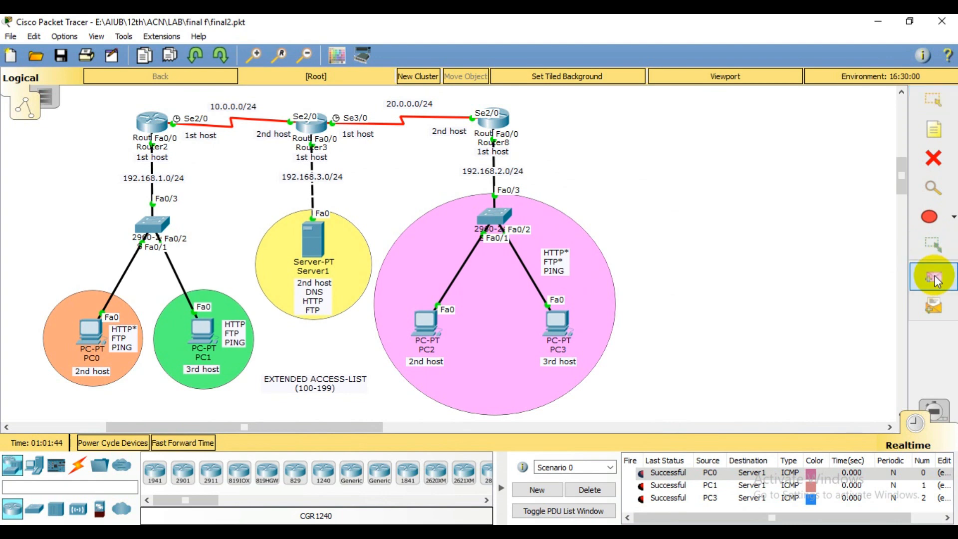
left_click(934, 277)
left_click(424, 322)
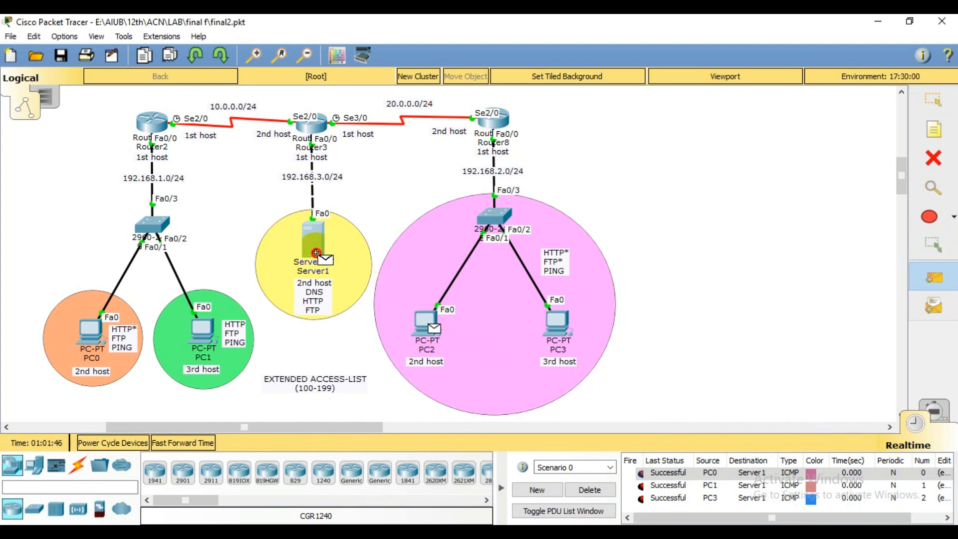
left_click(313, 245)
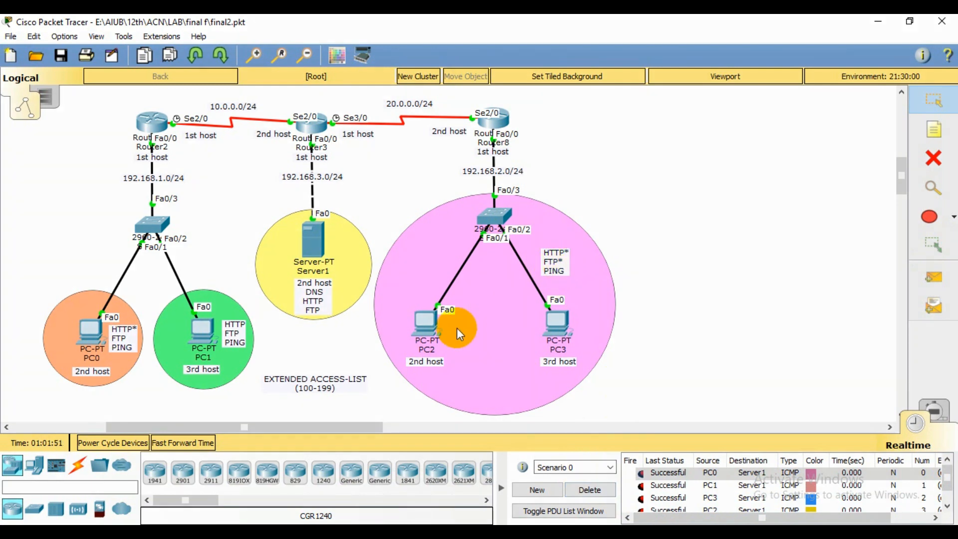
Test FTP access from PC3's command prompt with FTP FTP.FTORIAL.COM
left_click(427, 318)
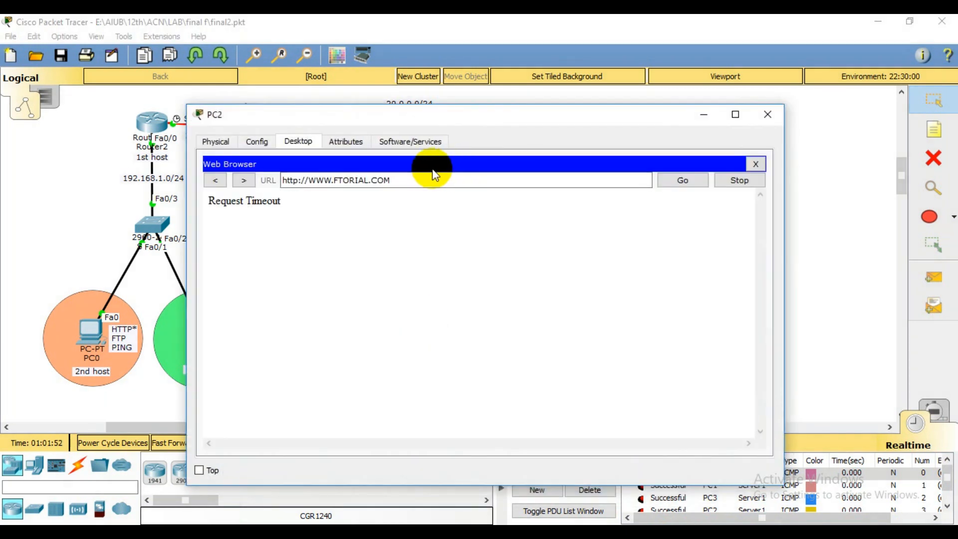
left_click(767, 114)
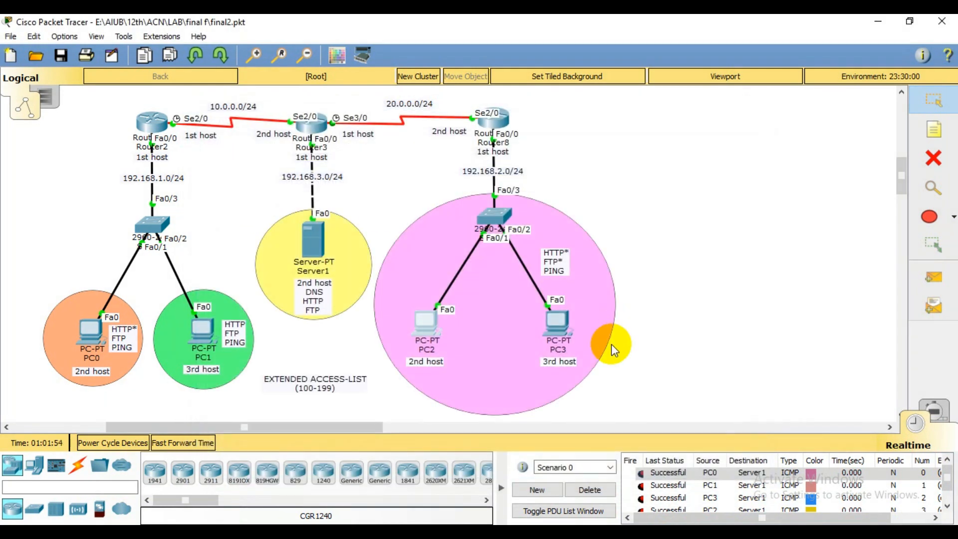
left_click(555, 323)
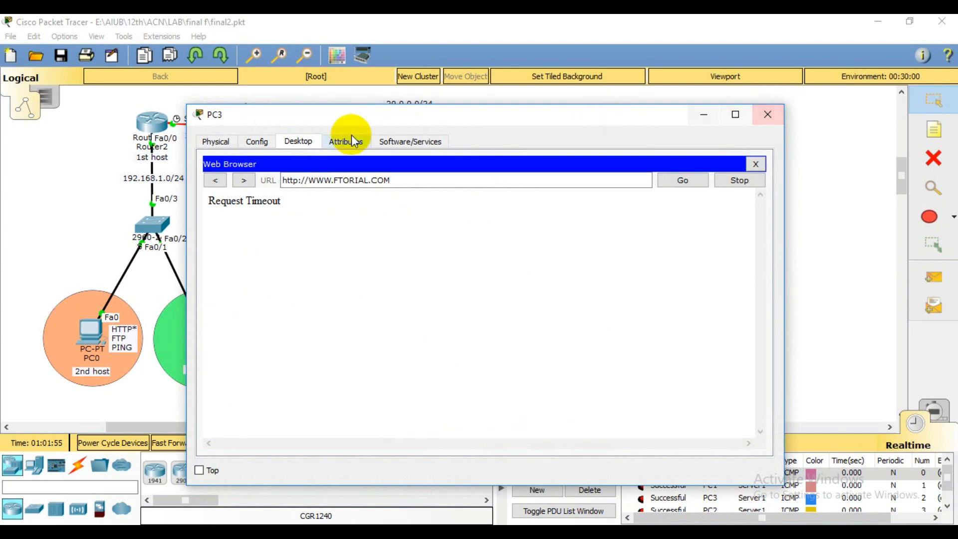
left_click(755, 164)
left_click(609, 227)
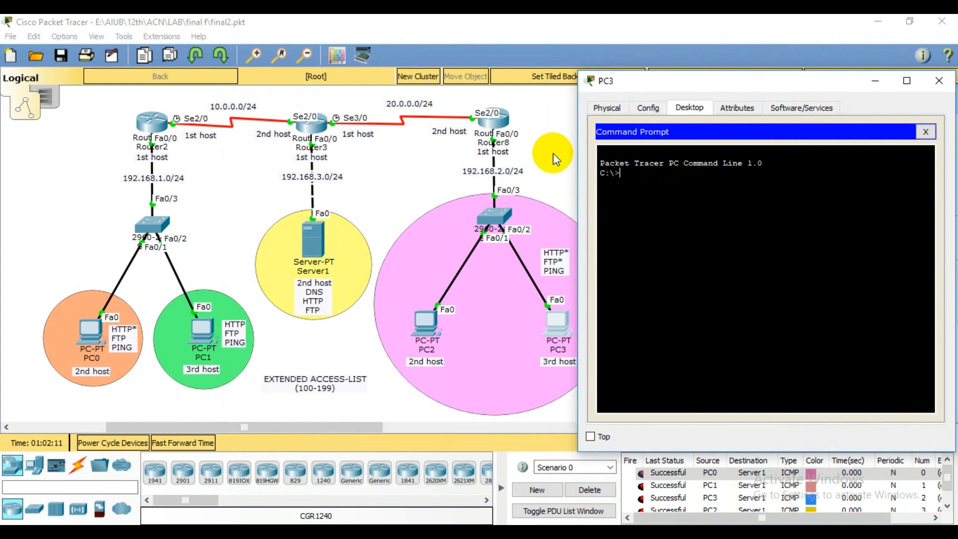
type("FTP FTP.FTORIAL")
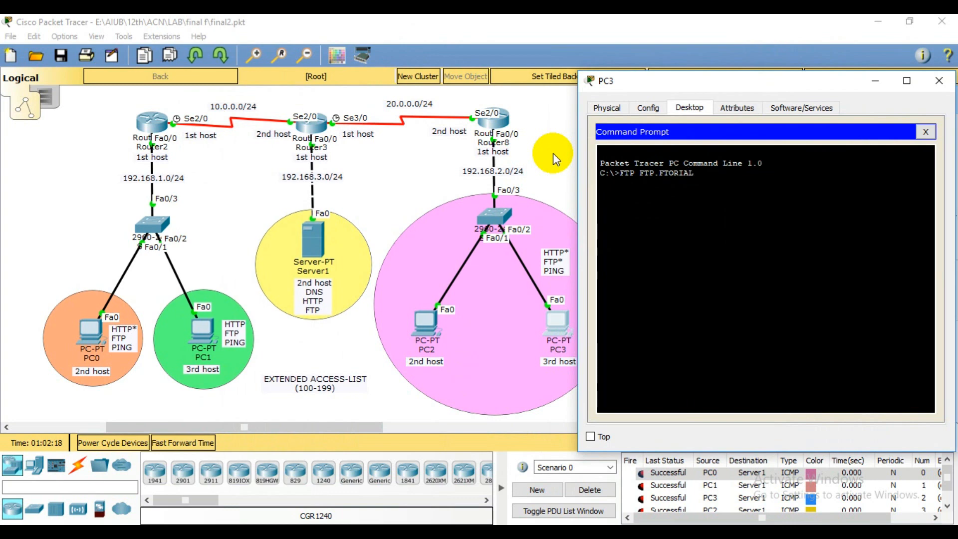
type(".COM")
key("Return")
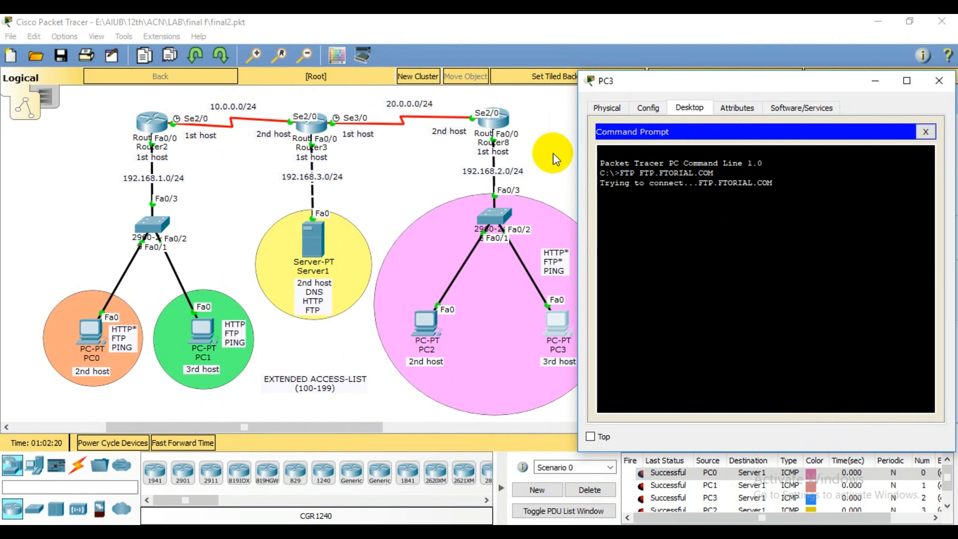
Examine the FTP command and its connection output in PC3's command prompt
left_click(601, 185)
left_click_drag(601, 185, 780, 181)
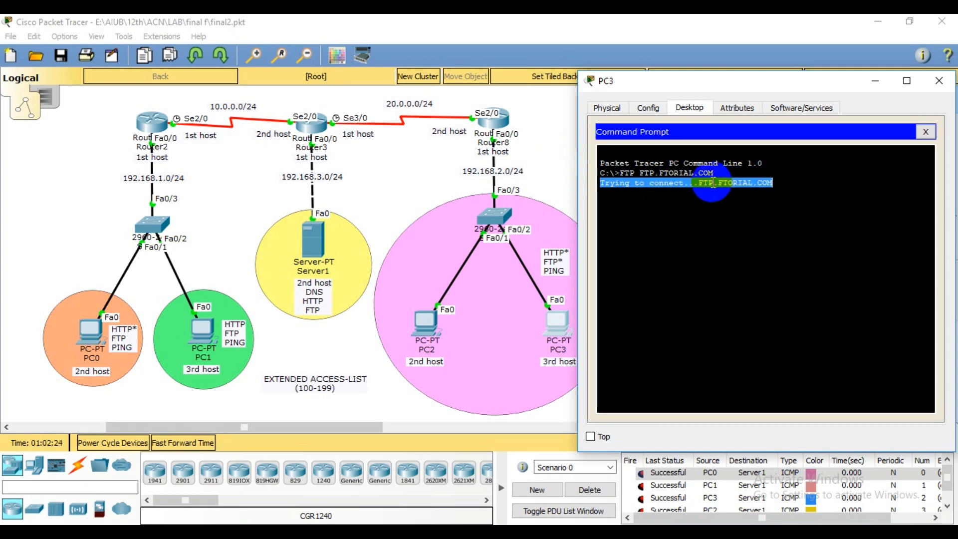
left_click(801, 181)
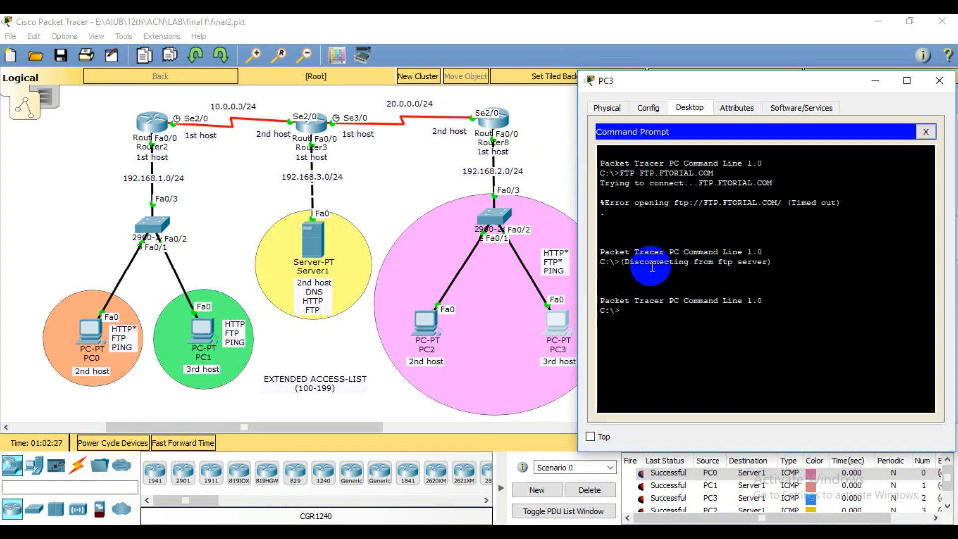
left_click_drag(605, 202, 738, 257)
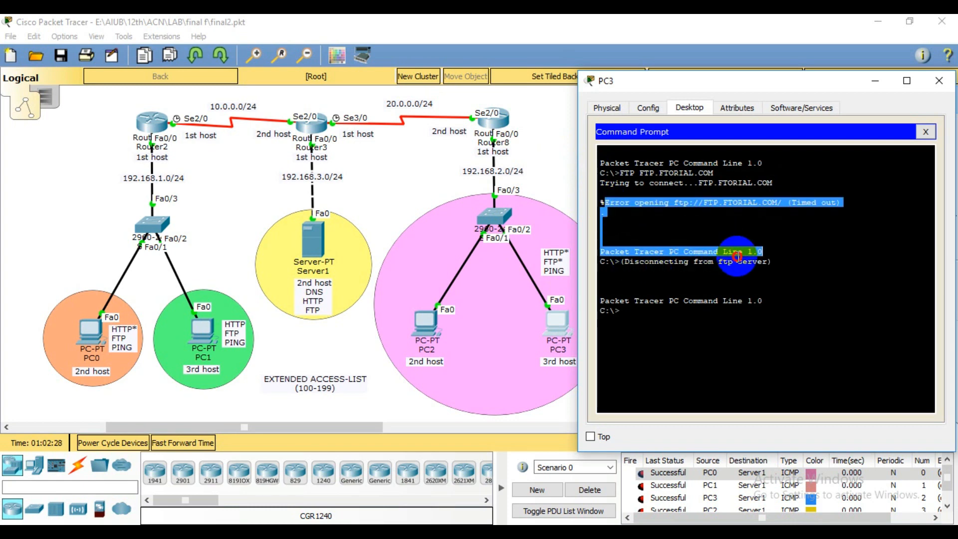
left_click(792, 202)
left_click(604, 252)
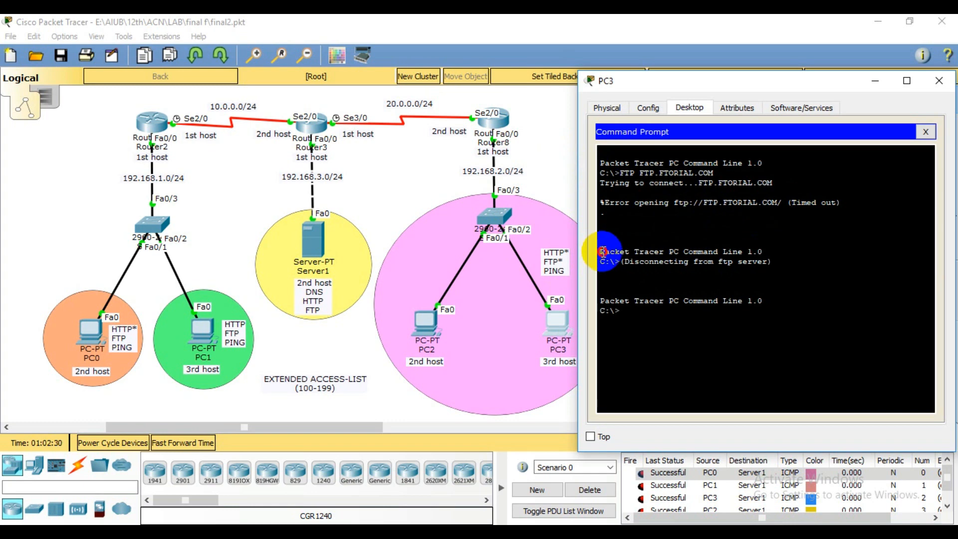
left_click_drag(603, 252, 728, 250)
left_click(658, 312)
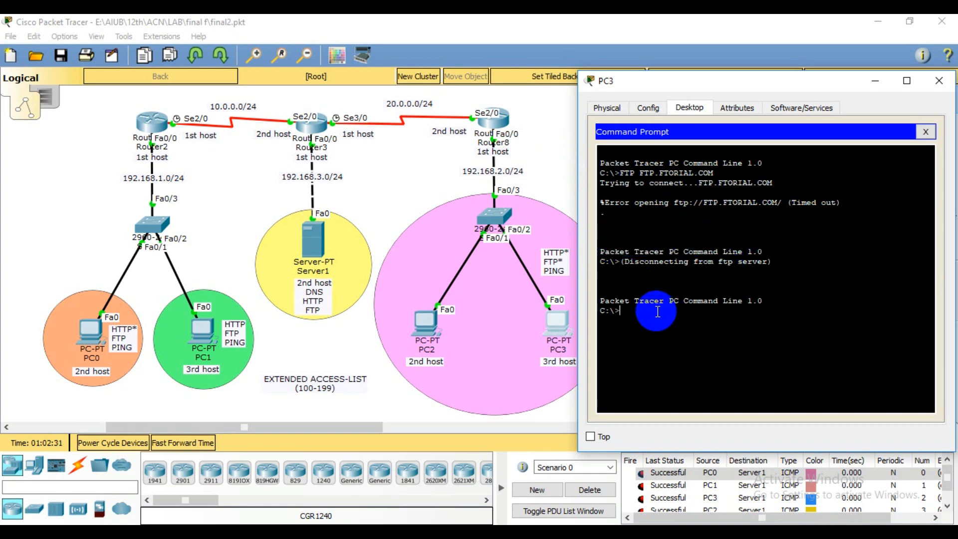
key("Return")
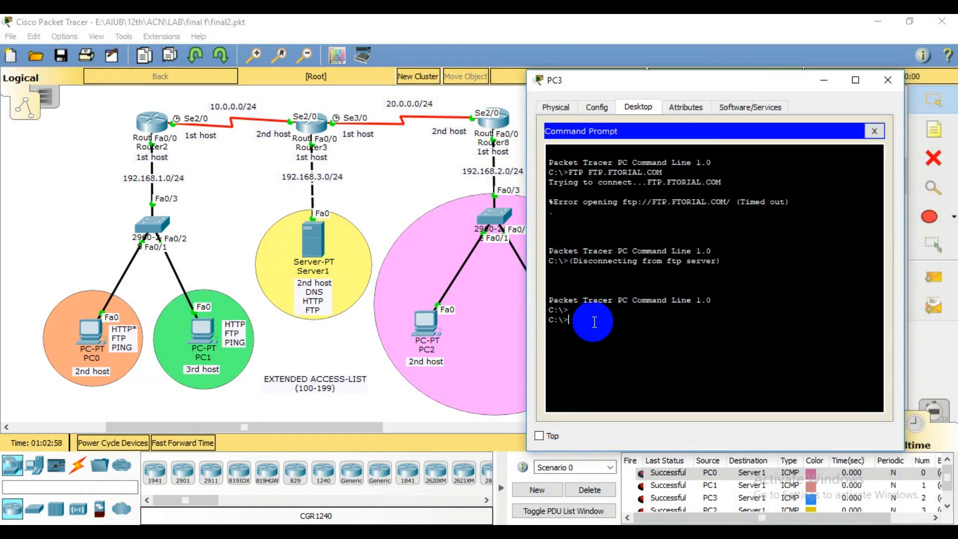
left_click_drag(553, 202, 633, 203)
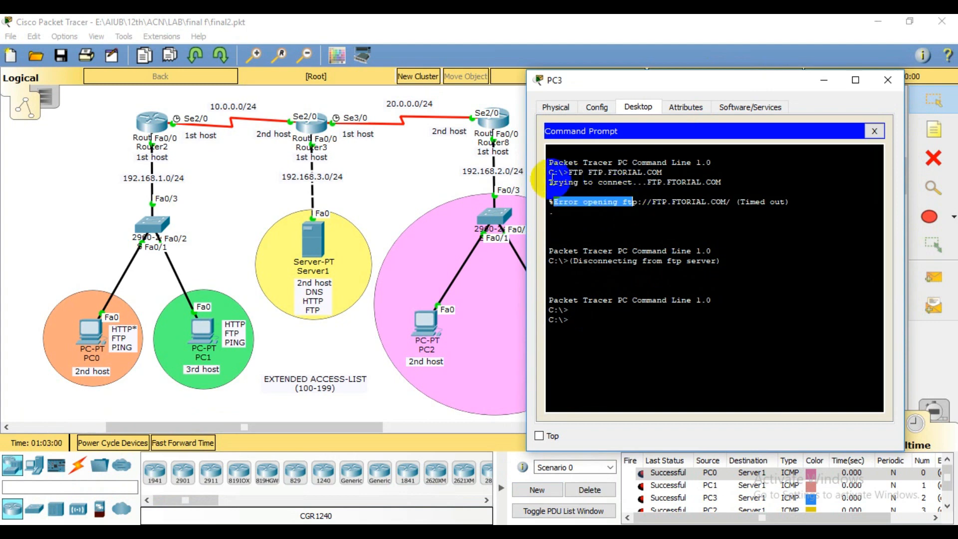
left_click_drag(569, 172, 674, 170)
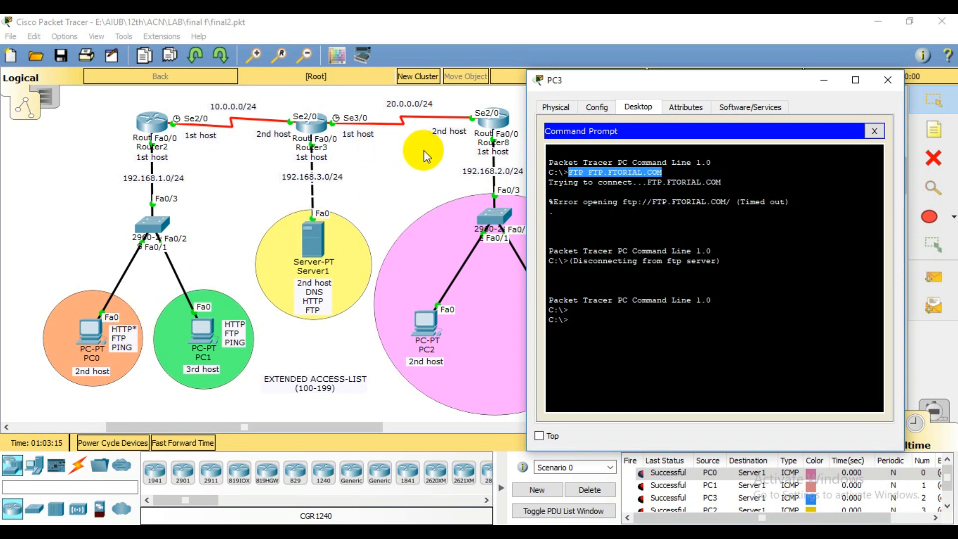
left_click(450, 284)
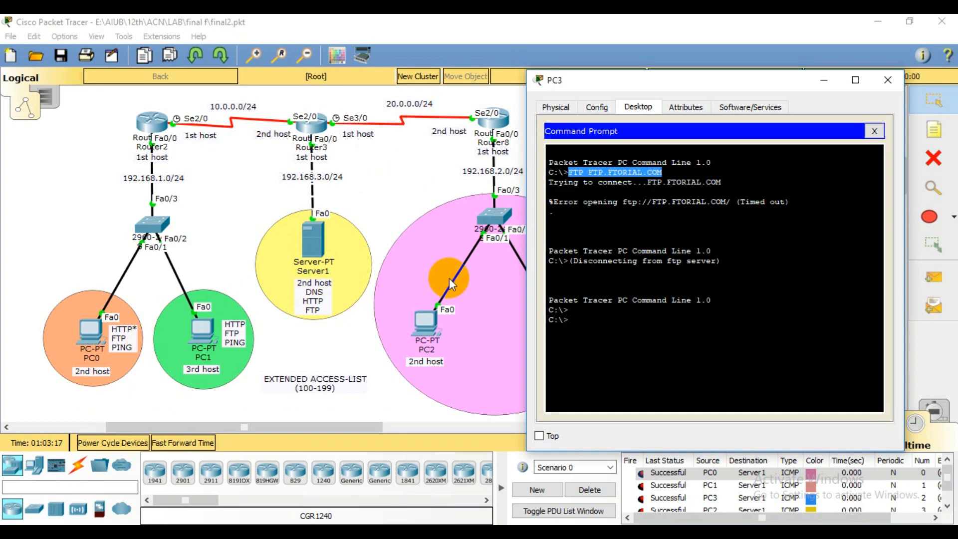